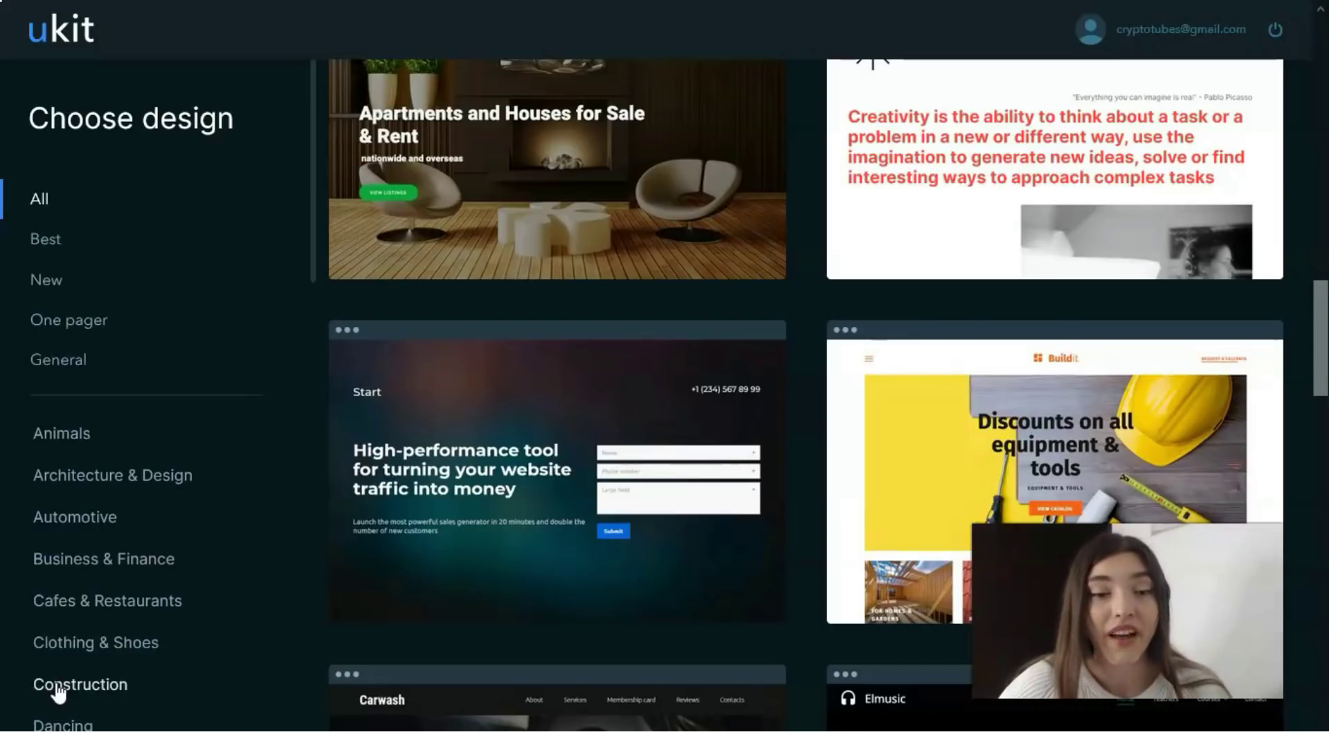
Step: Browse the website template designs in the gallery with all categories shown
click(59, 693)
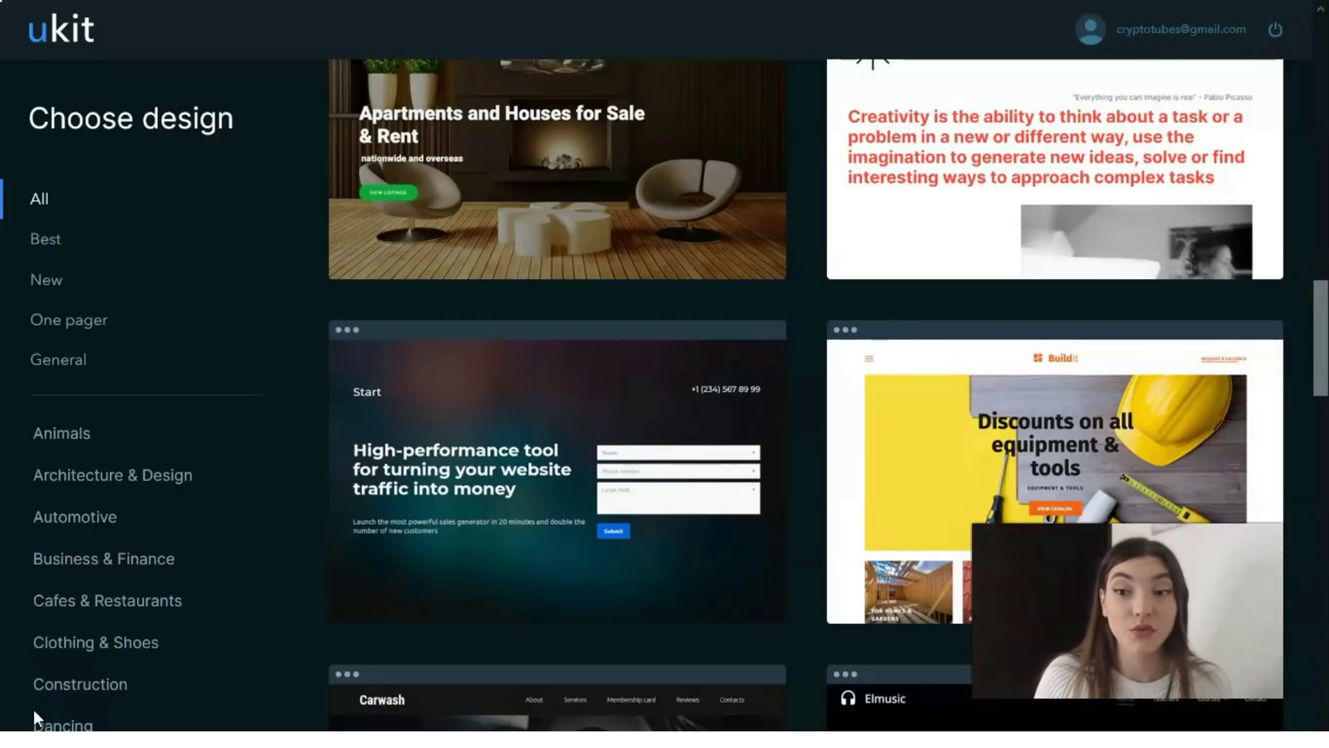
scroll(489, 484, up, 6)
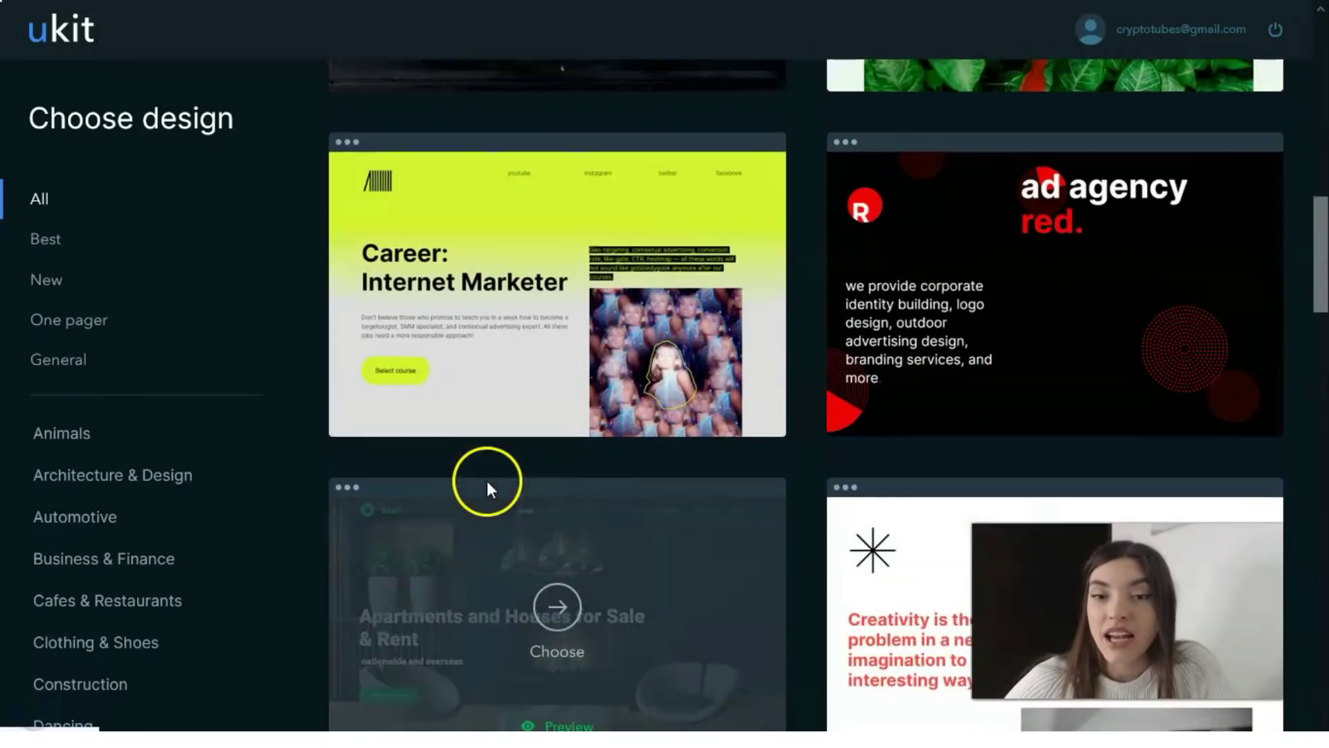
scroll(490, 484, down, 5)
scroll(489, 484, down, 10)
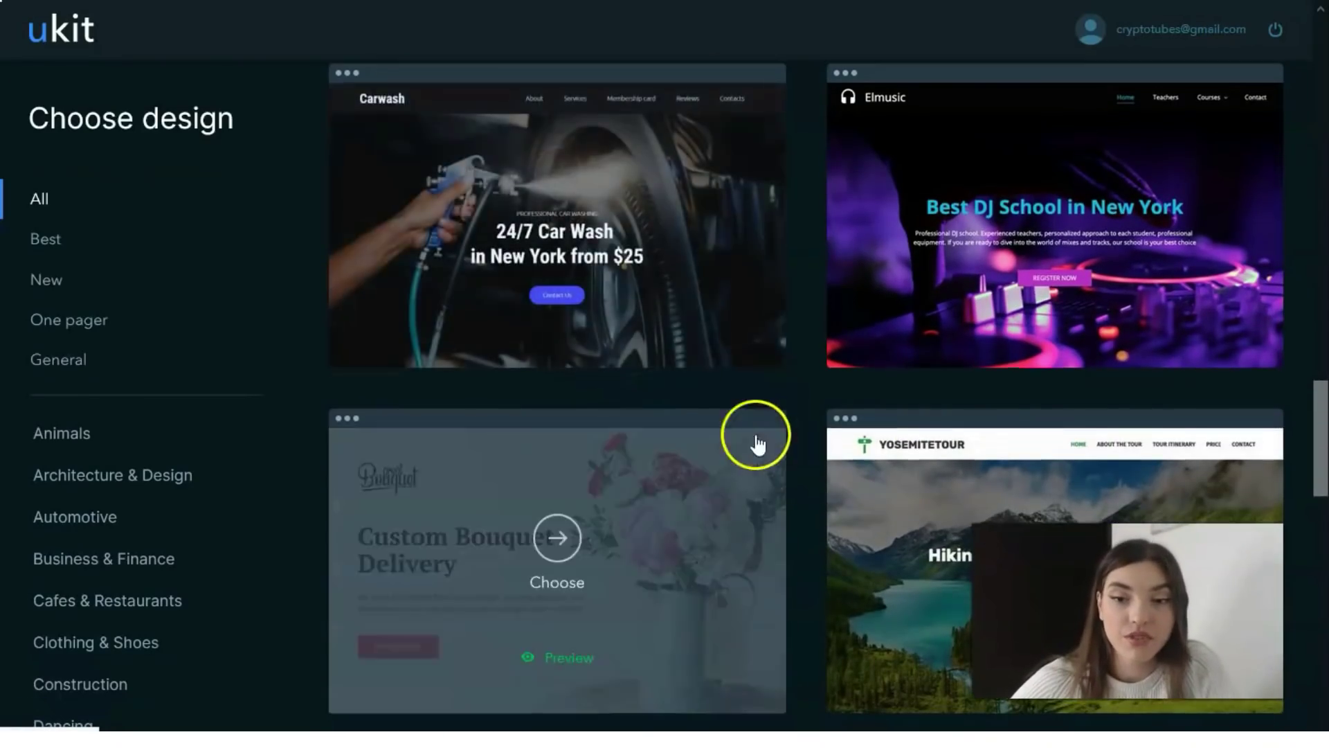
scroll(707, 415, down, 10)
scroll(874, 387, down, 15)
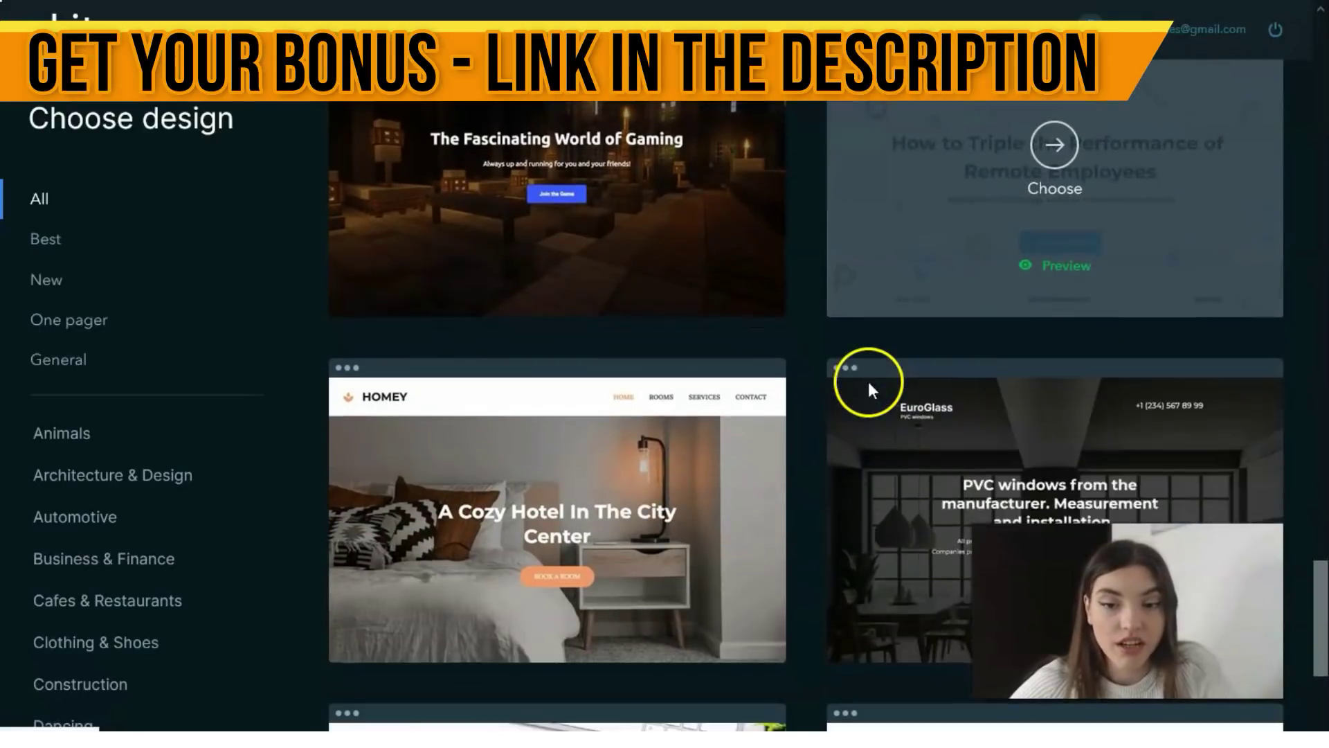
scroll(52, 353, down, 10)
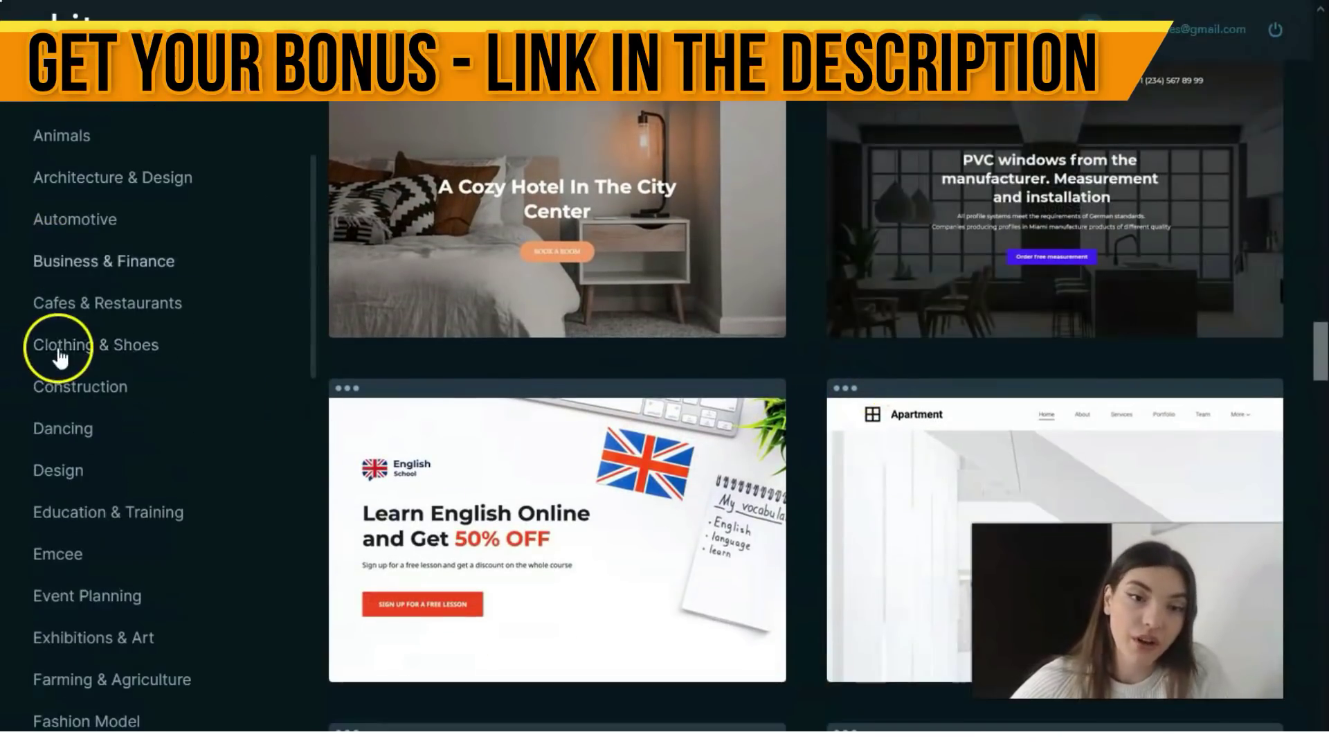
Step: Look through the full list of design categories, from Animals to Wedding
scroll(62, 357, up, 10)
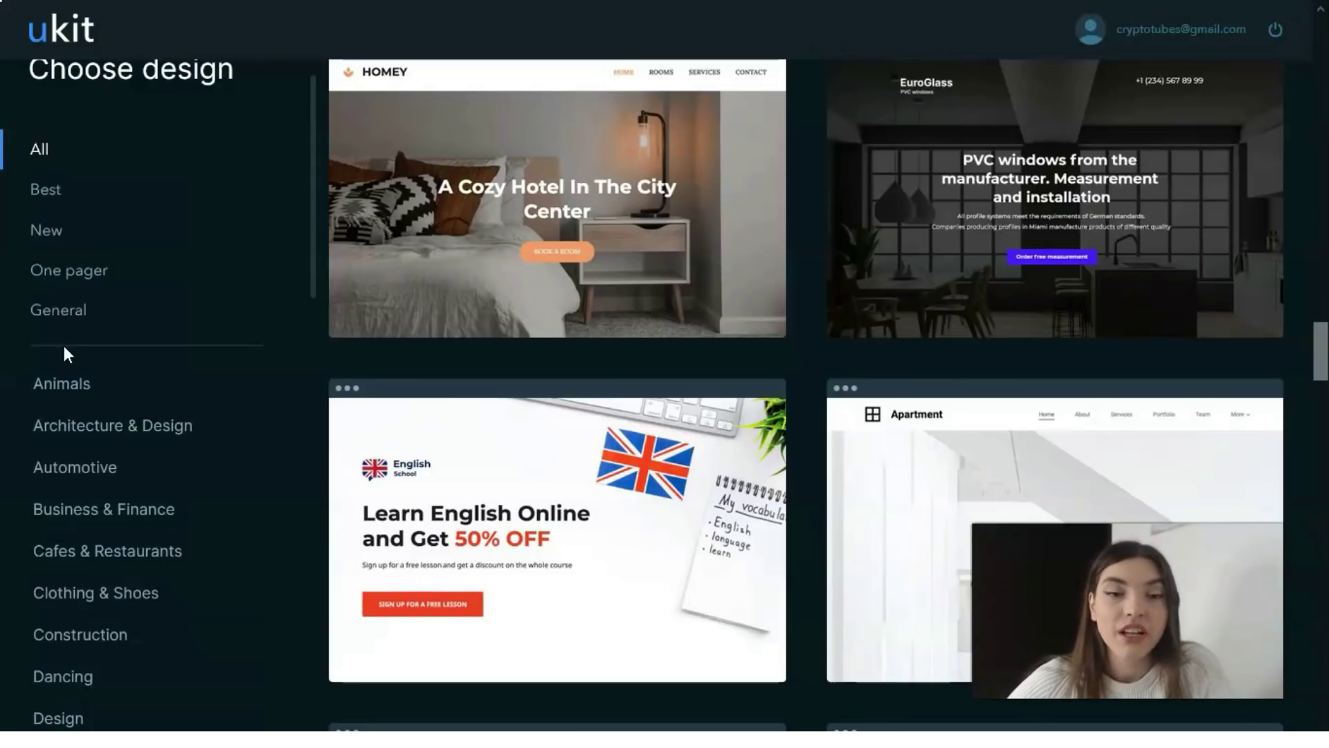
scroll(64, 350, down, 8)
scroll(86, 384, down, 4)
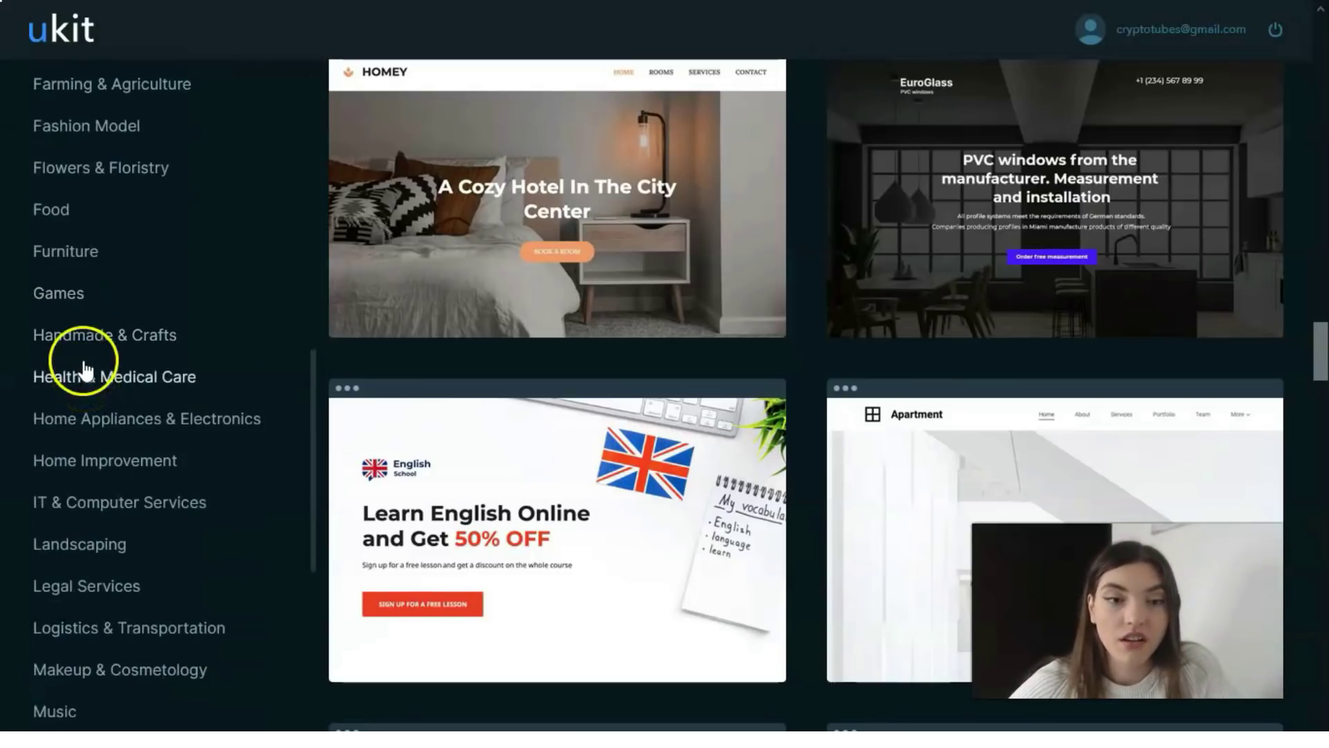
scroll(86, 379, down, 5)
scroll(89, 383, down, 5)
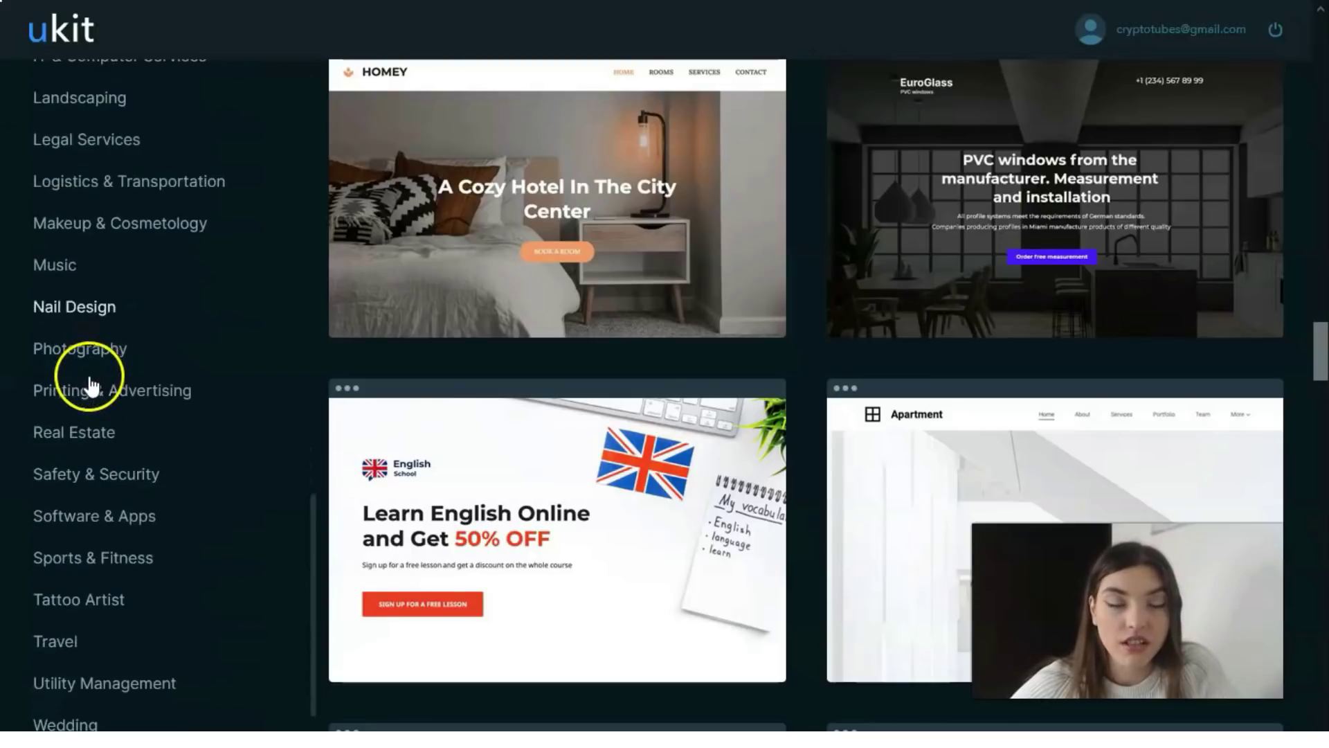
scroll(819, 412, down, 3)
scroll(820, 406, down, 15)
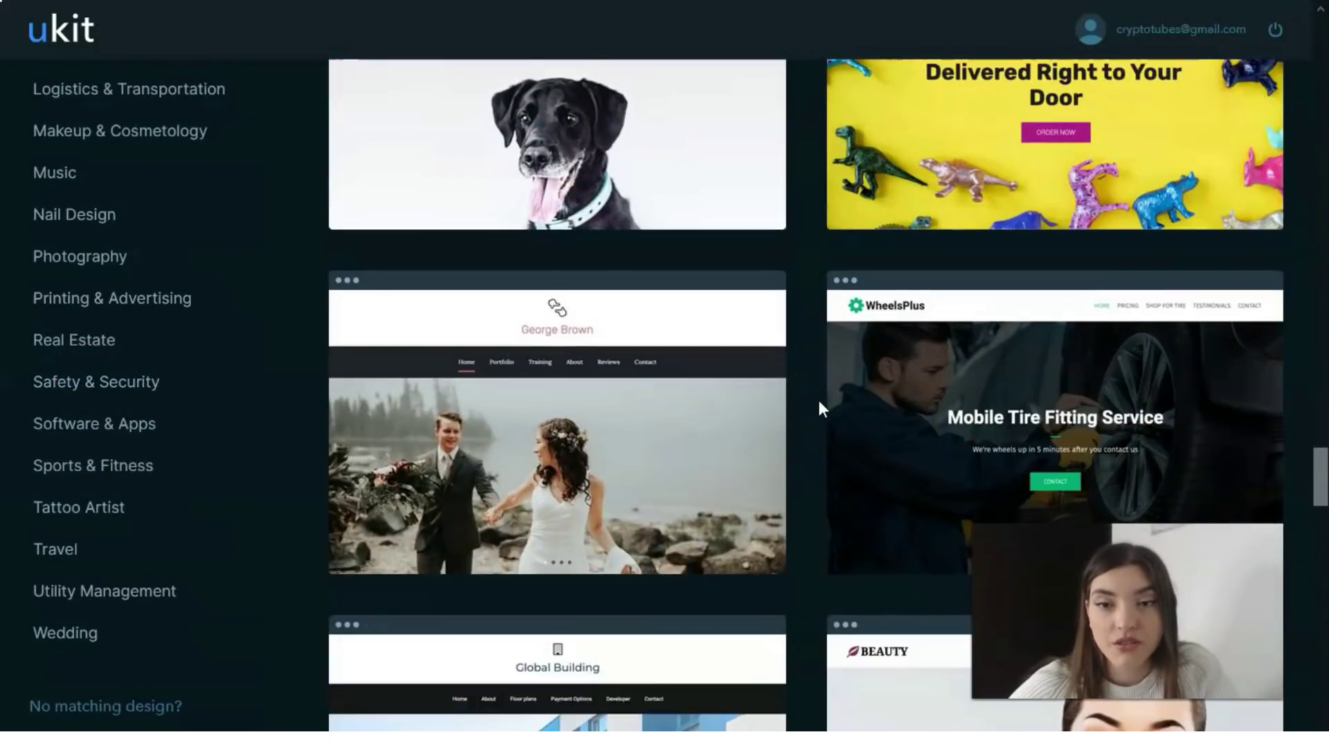
Step: Open the preview of the Shiny Toys Animal Figures template with the yellow background
scroll(820, 403, up, 4)
mouse_move(1083, 401)
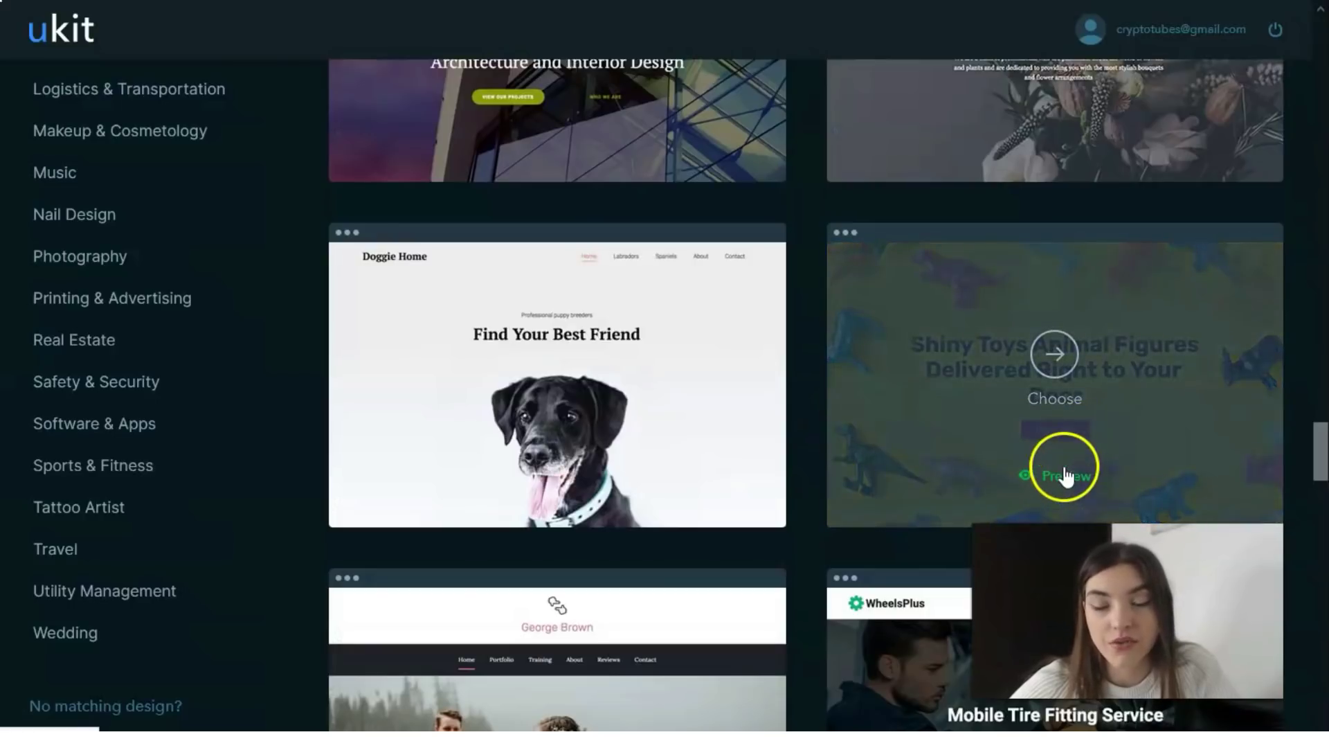
click(1062, 474)
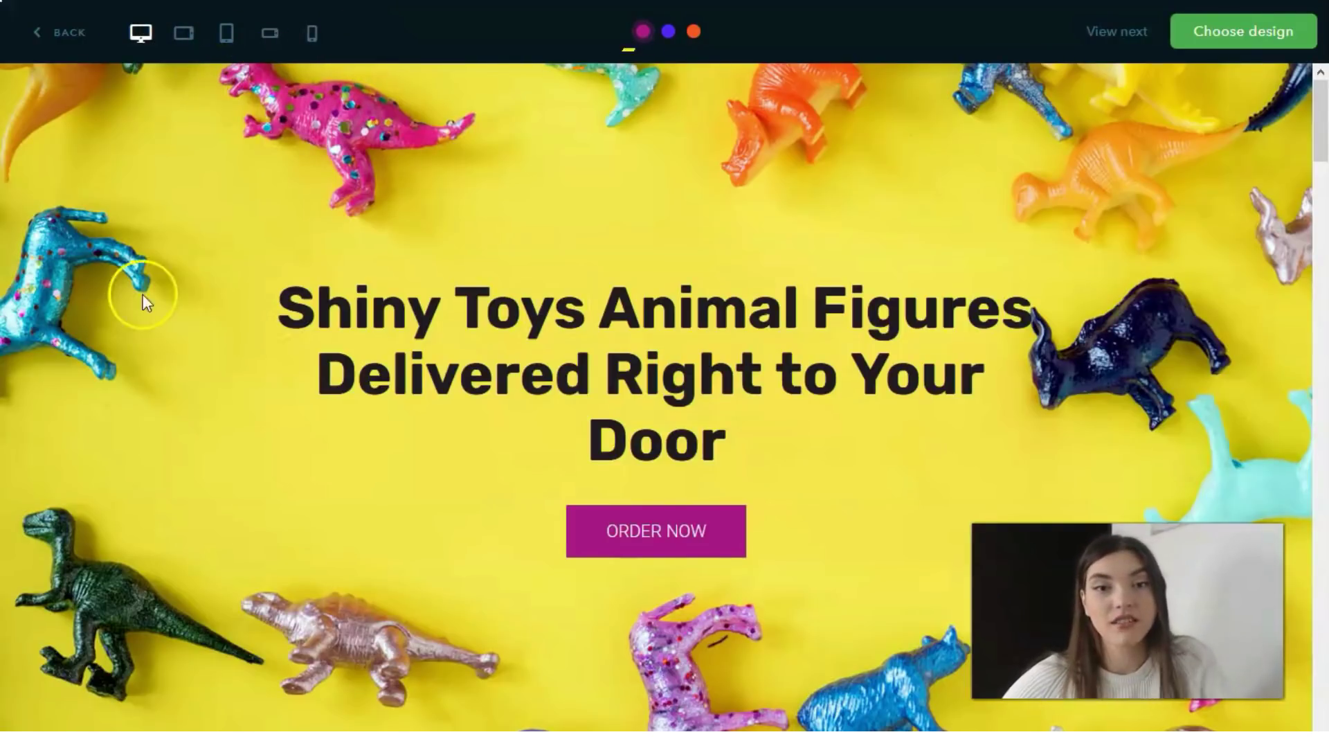
Step: Examine the sections of the toy template's page in the desktop preview and return to its opening banner
scroll(637, 313, down, 5)
scroll(635, 307, up, 5)
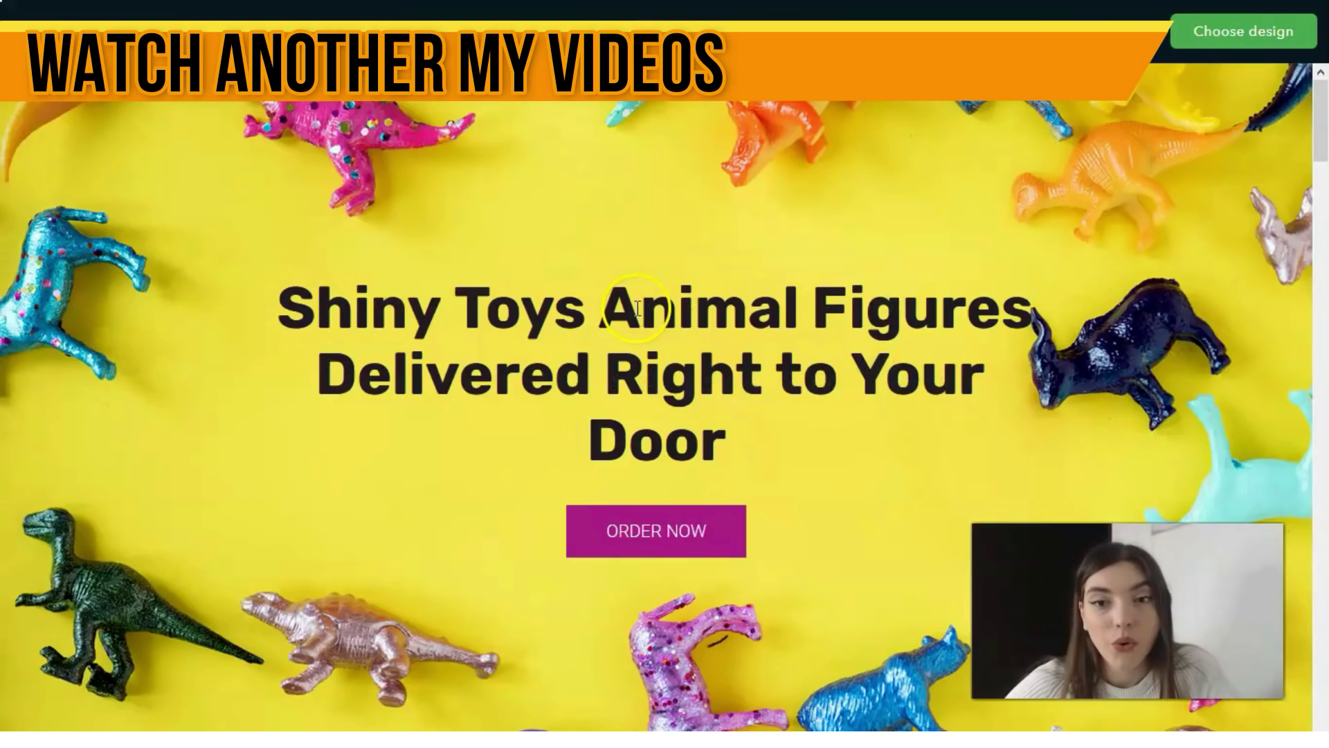
scroll(642, 312, down, 10)
scroll(642, 317, down, 15)
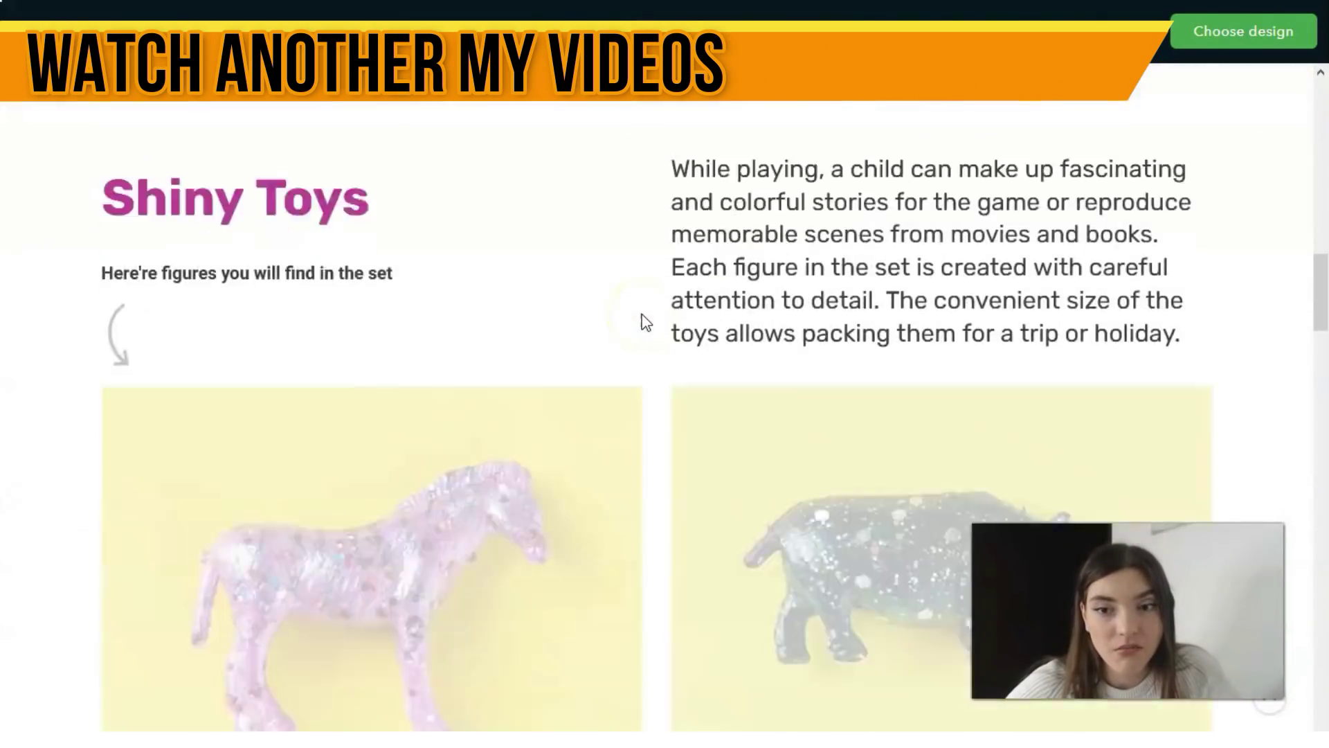
scroll(644, 320, down, 15)
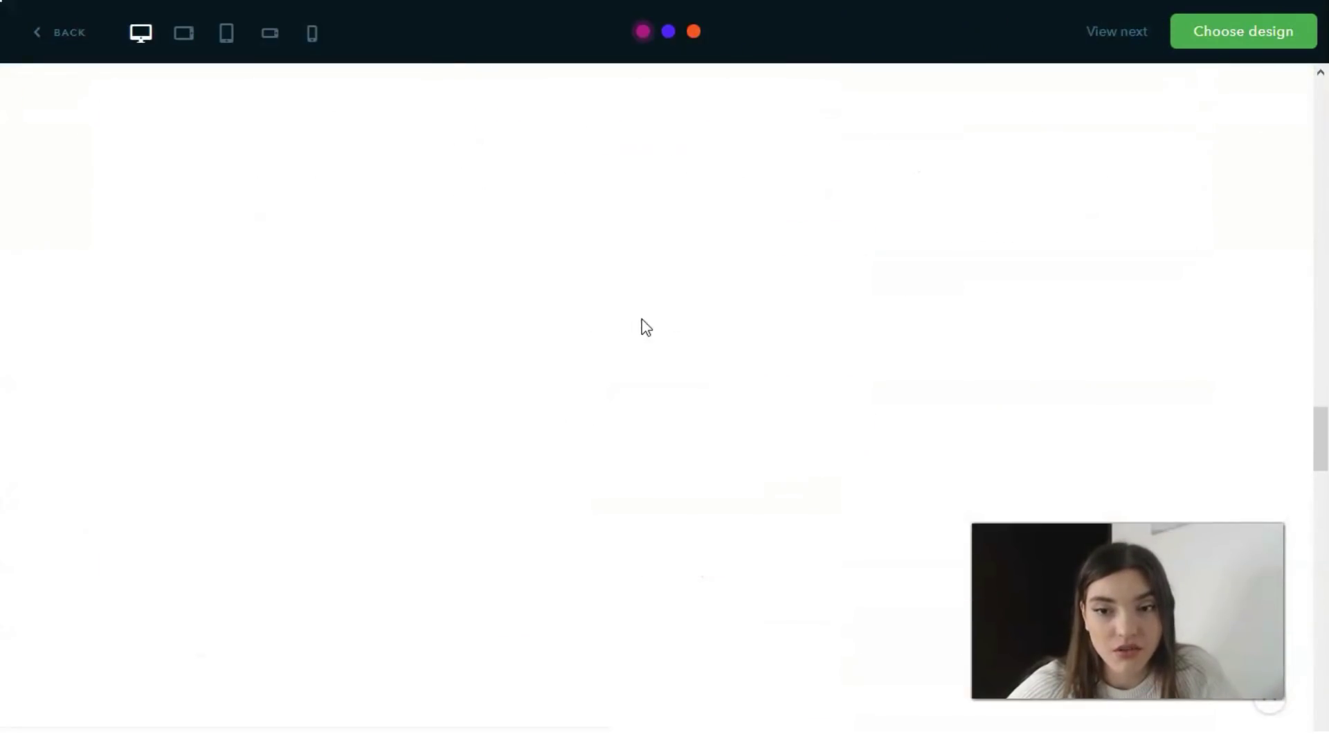
scroll(647, 320, down, 15)
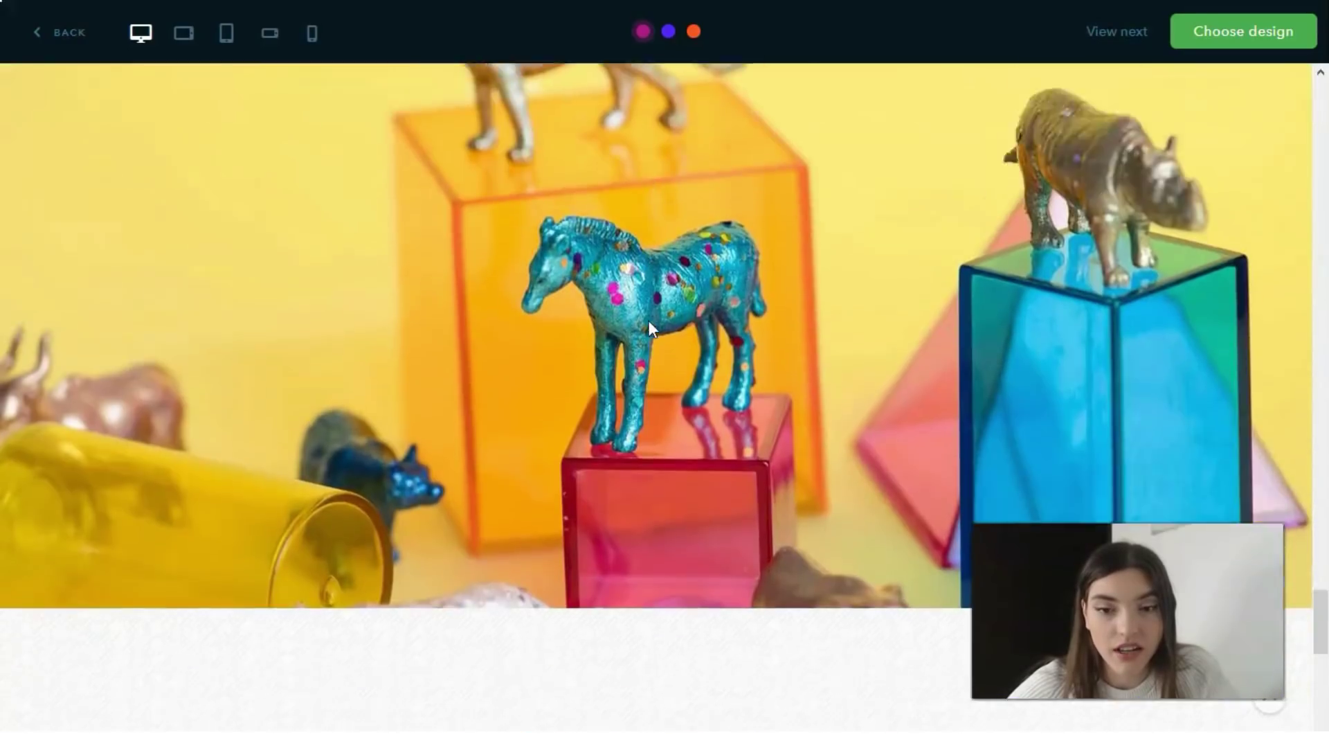
scroll(648, 324, up, 20)
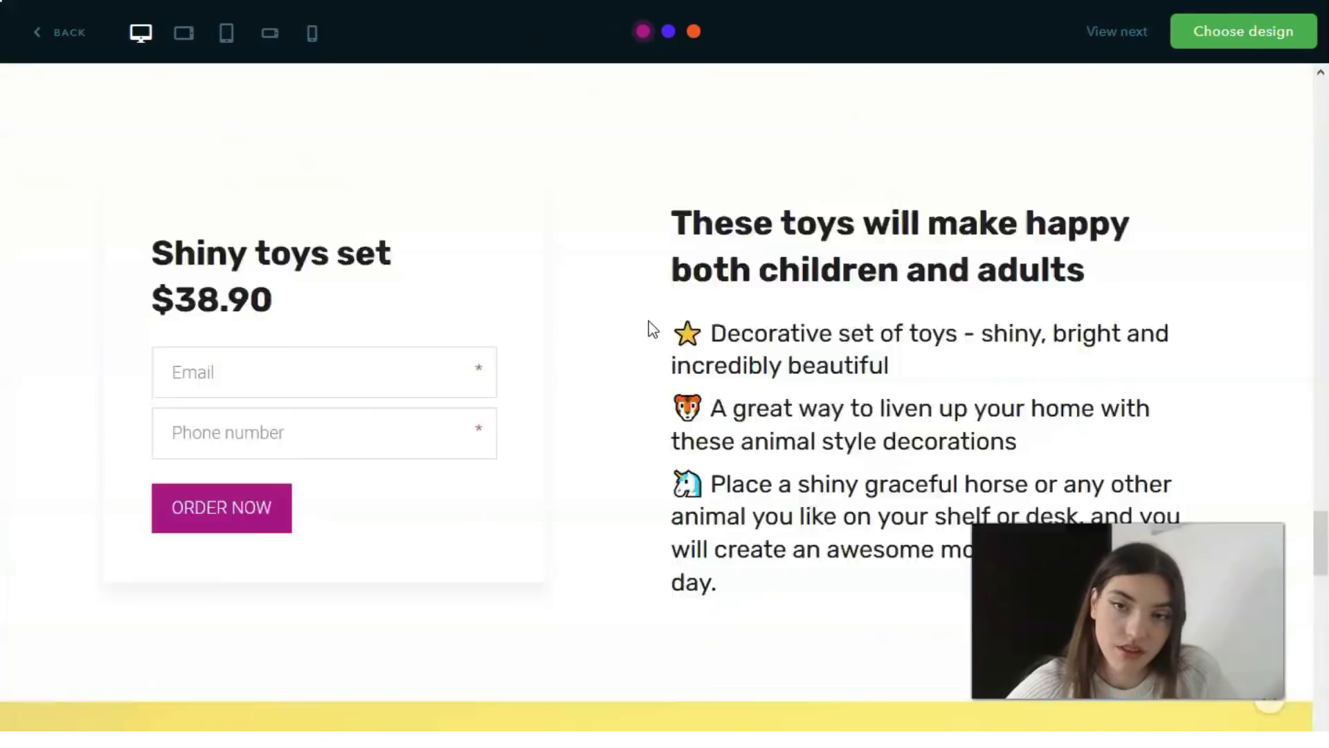
scroll(644, 331, up, 10)
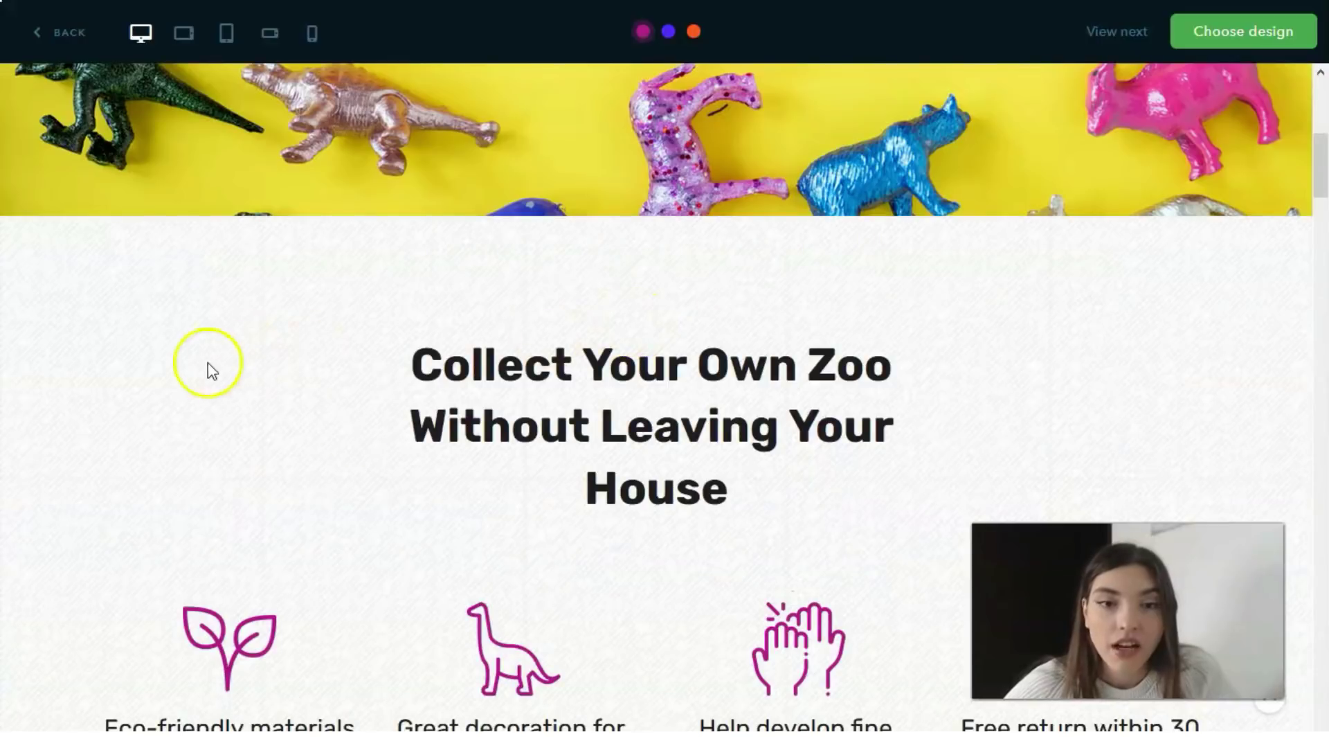
scroll(602, 358, down, 2)
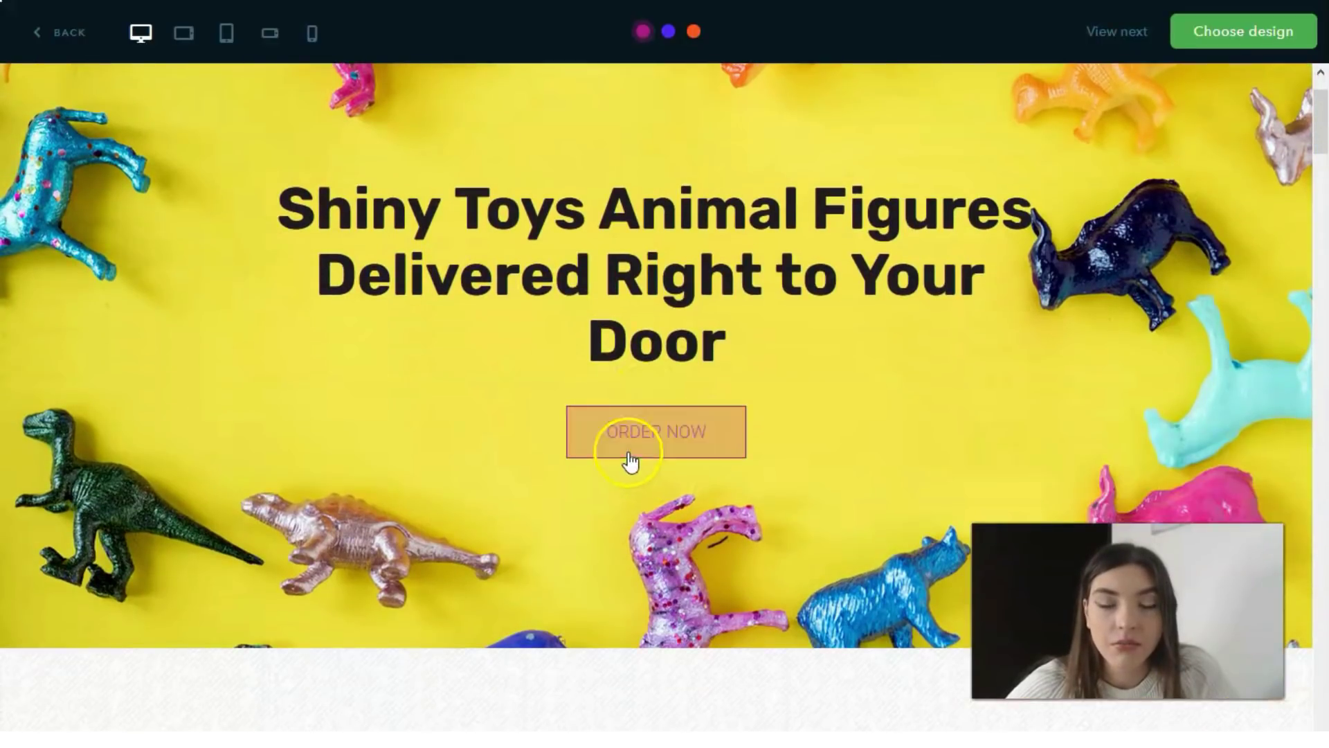
Step: Preview the template in the blue and orange colour schemes, and switch back to the magenta scheme
click(669, 31)
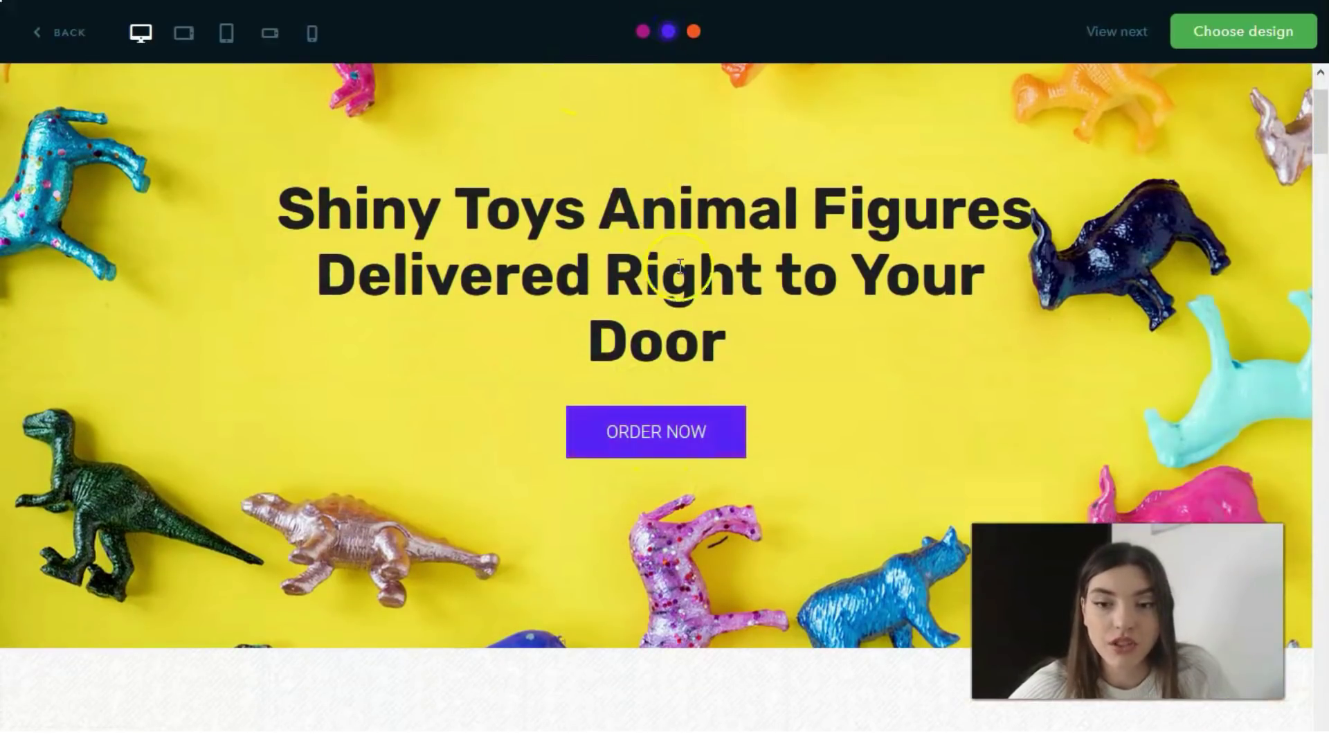
click(693, 31)
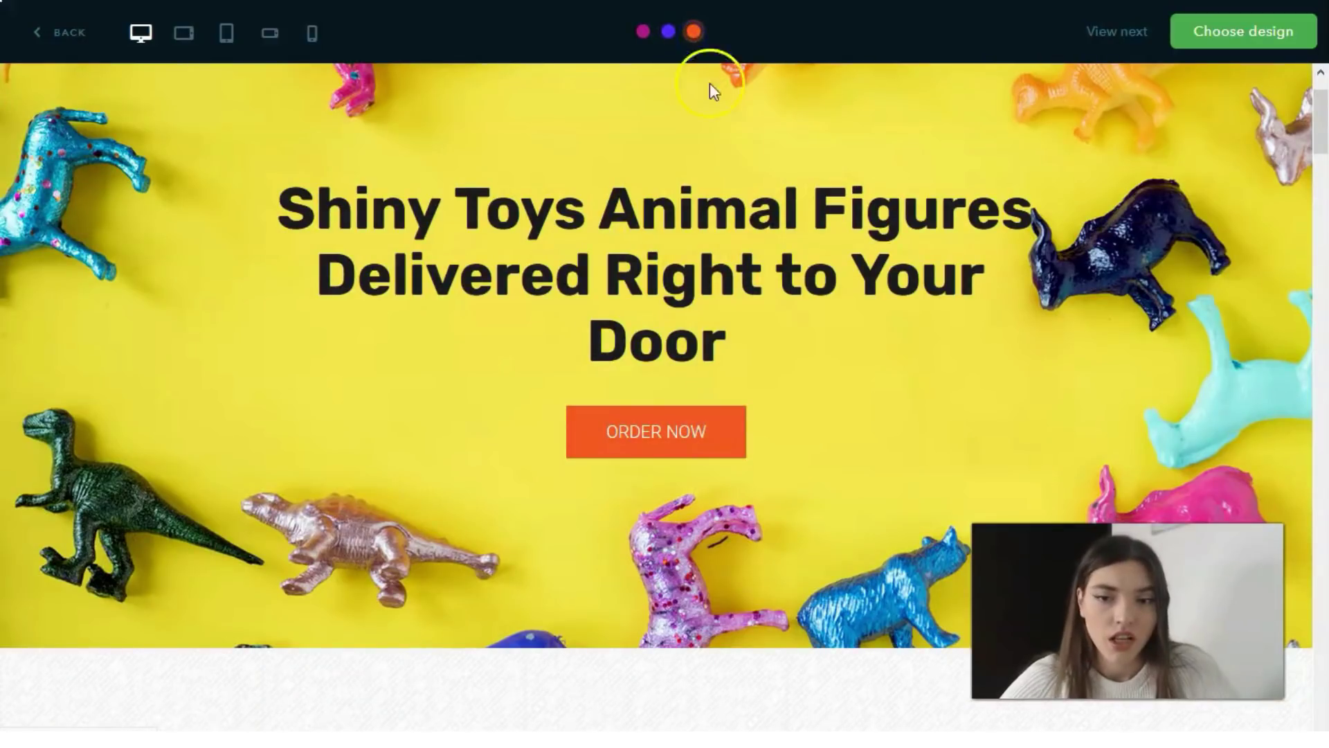
click(643, 31)
click(668, 31)
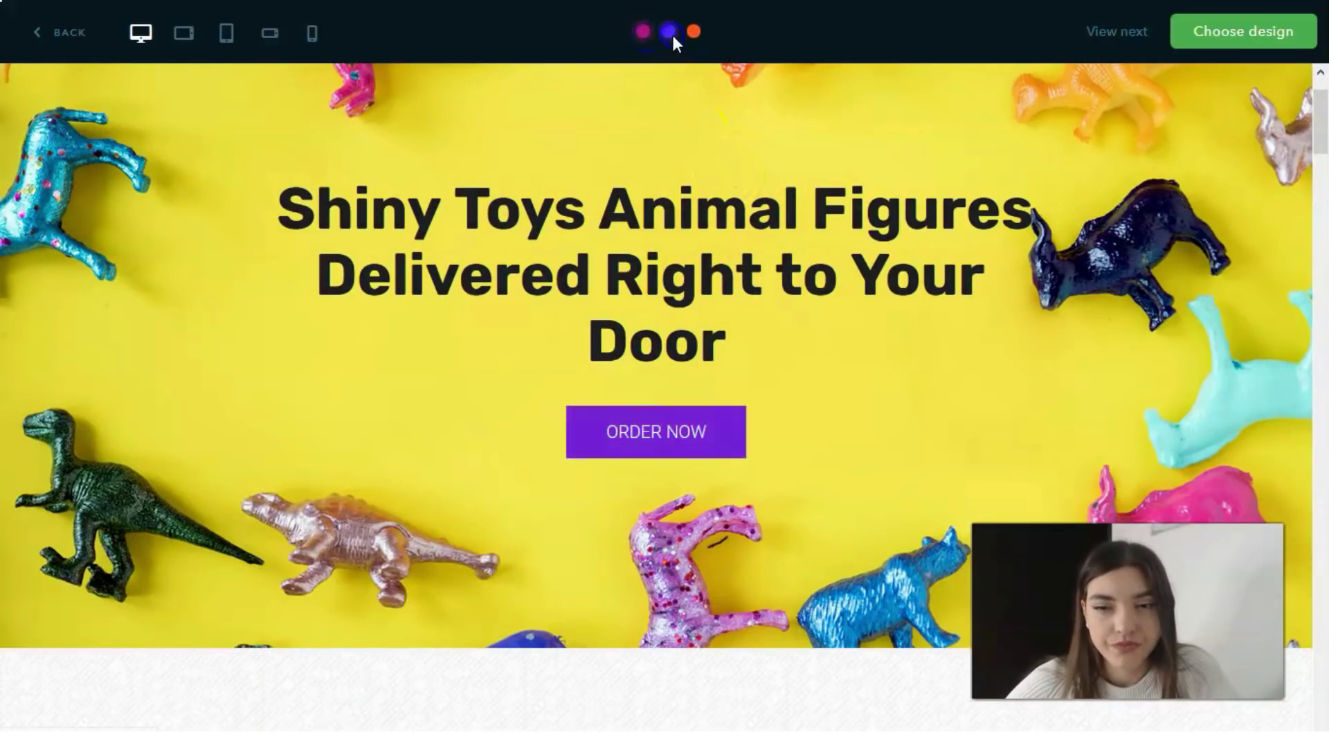
click(643, 31)
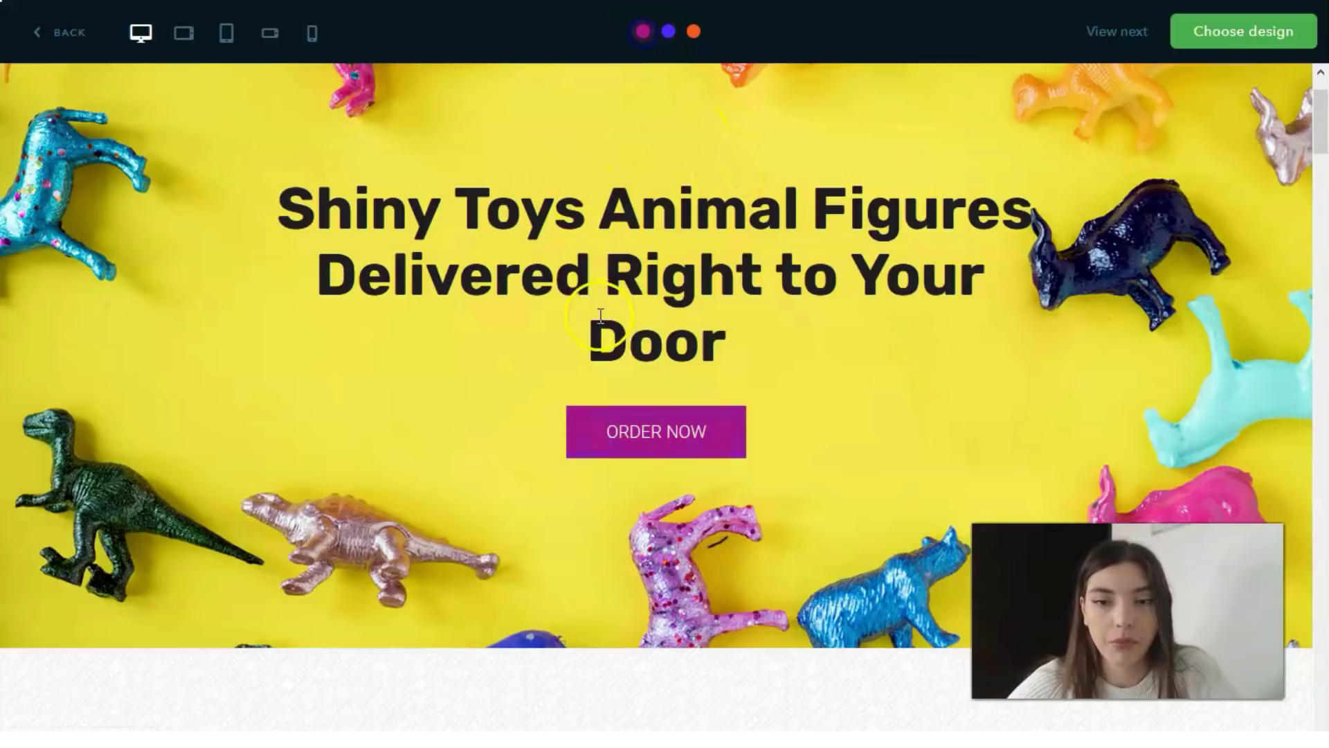
Step: Switch the preview to the landscape tablet layout and look through the template's sections
click(184, 33)
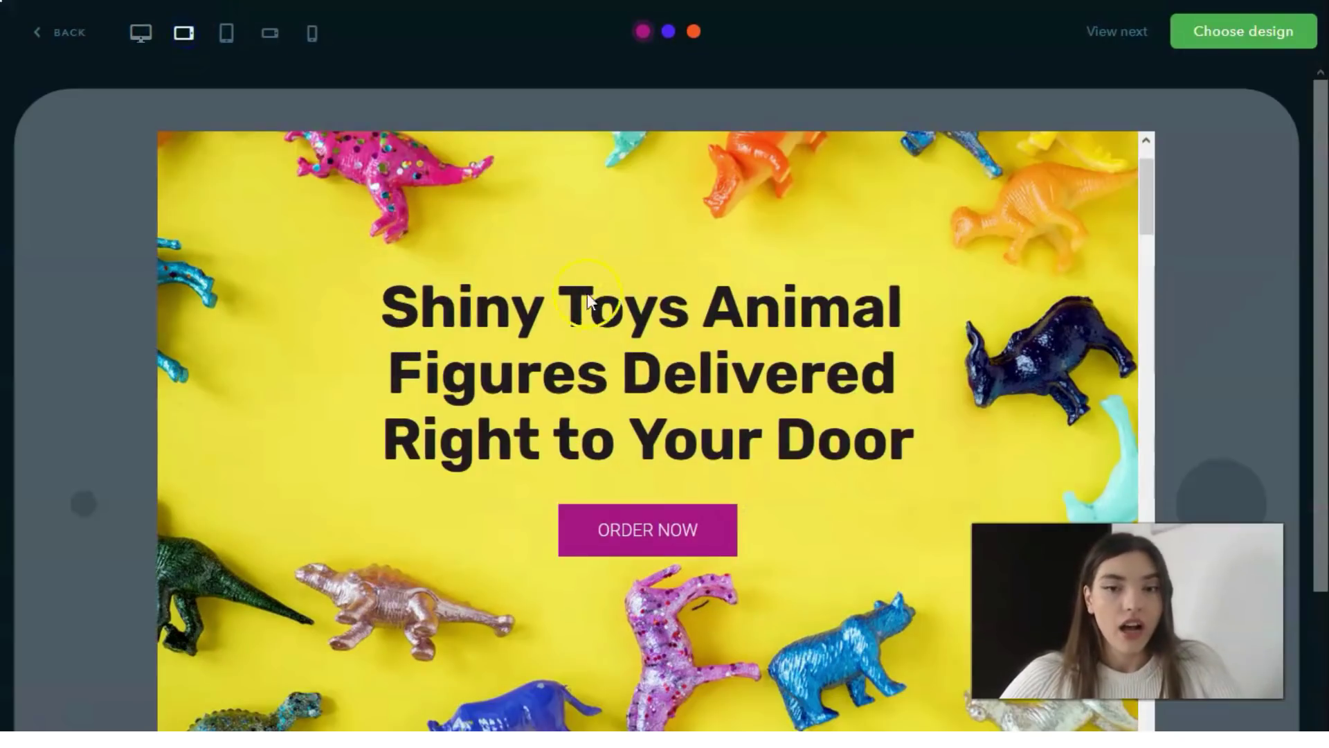
scroll(685, 270, down, 10)
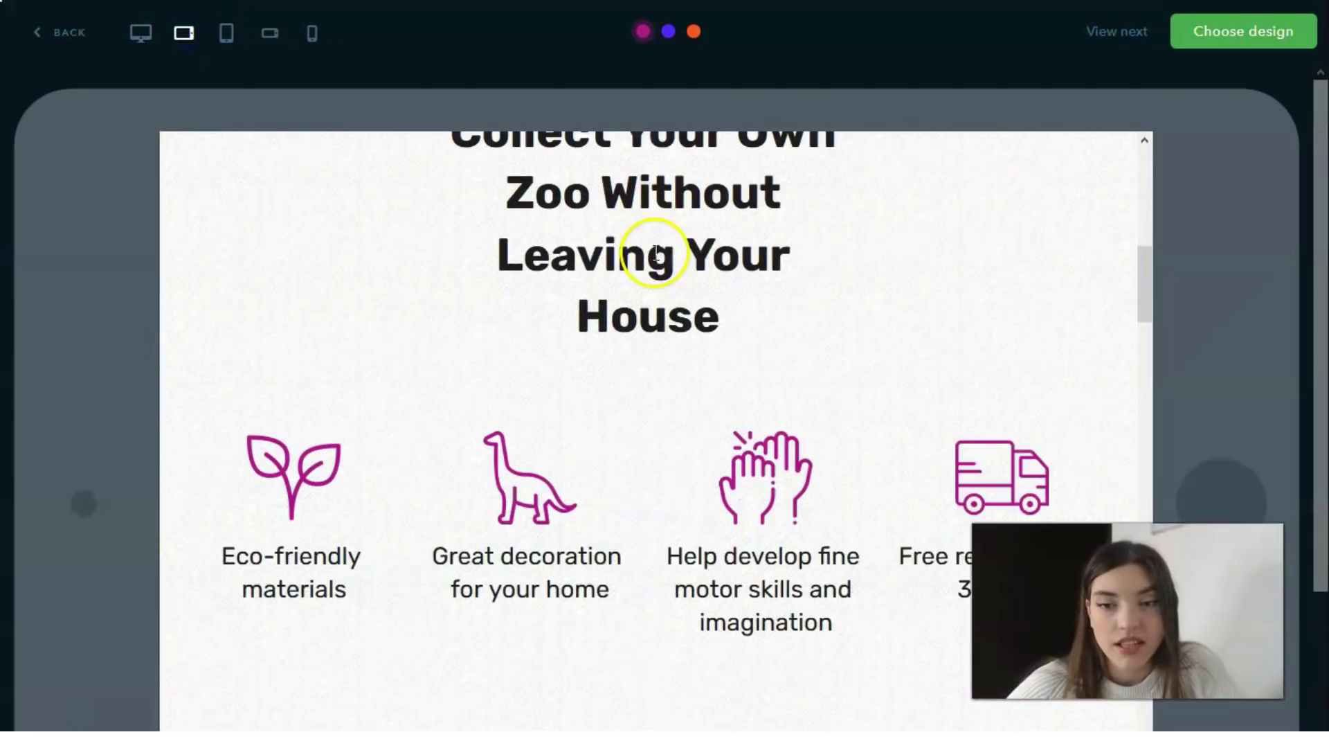
scroll(656, 260, down, 15)
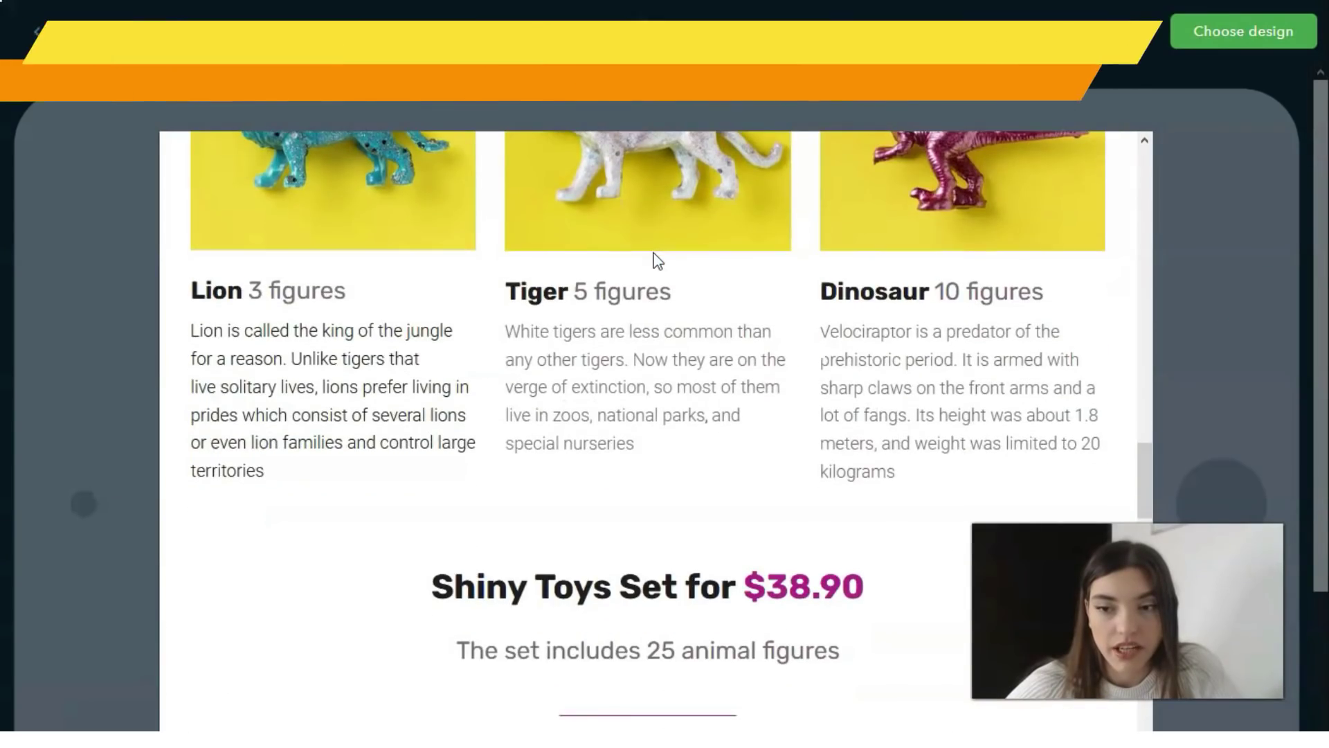
scroll(653, 252, up, 12)
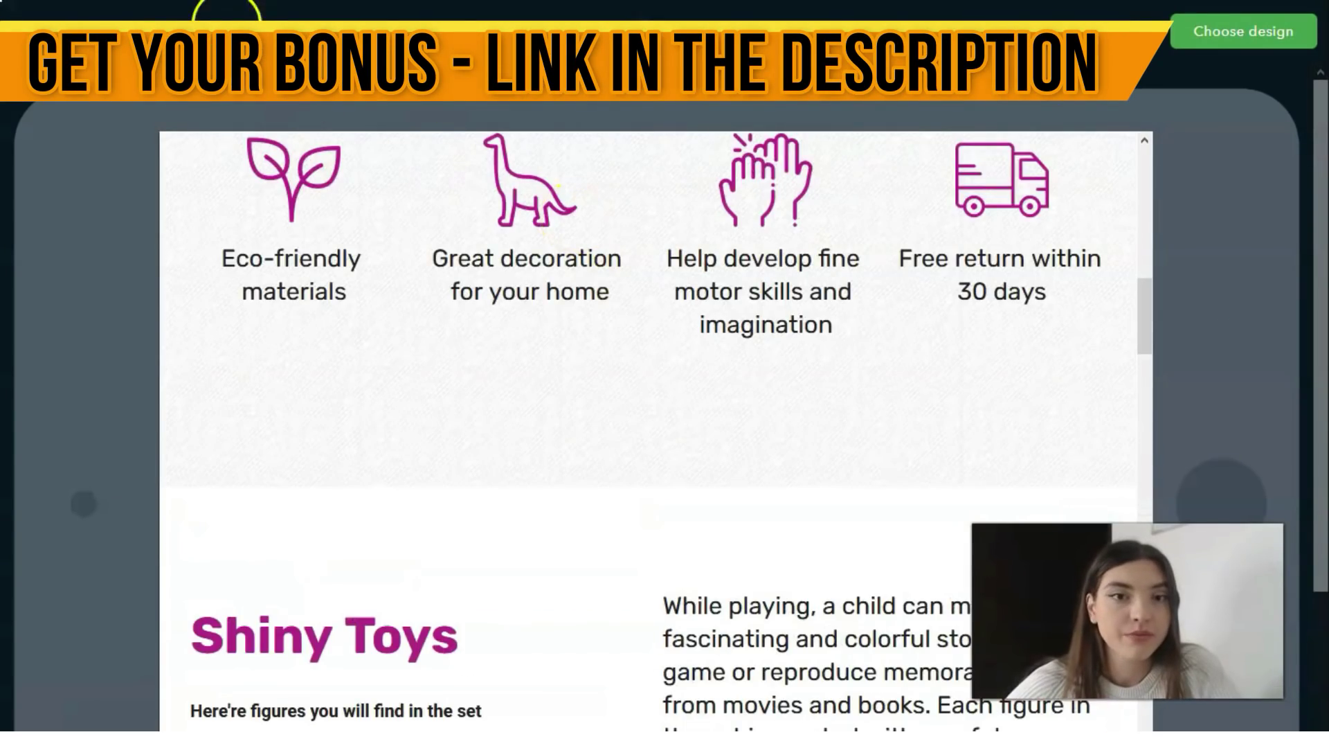
Step: Check the template in the portrait tablet layout and in the landscape phone layout, returning to the page's opening banner
scroll(336, 282, down, 5)
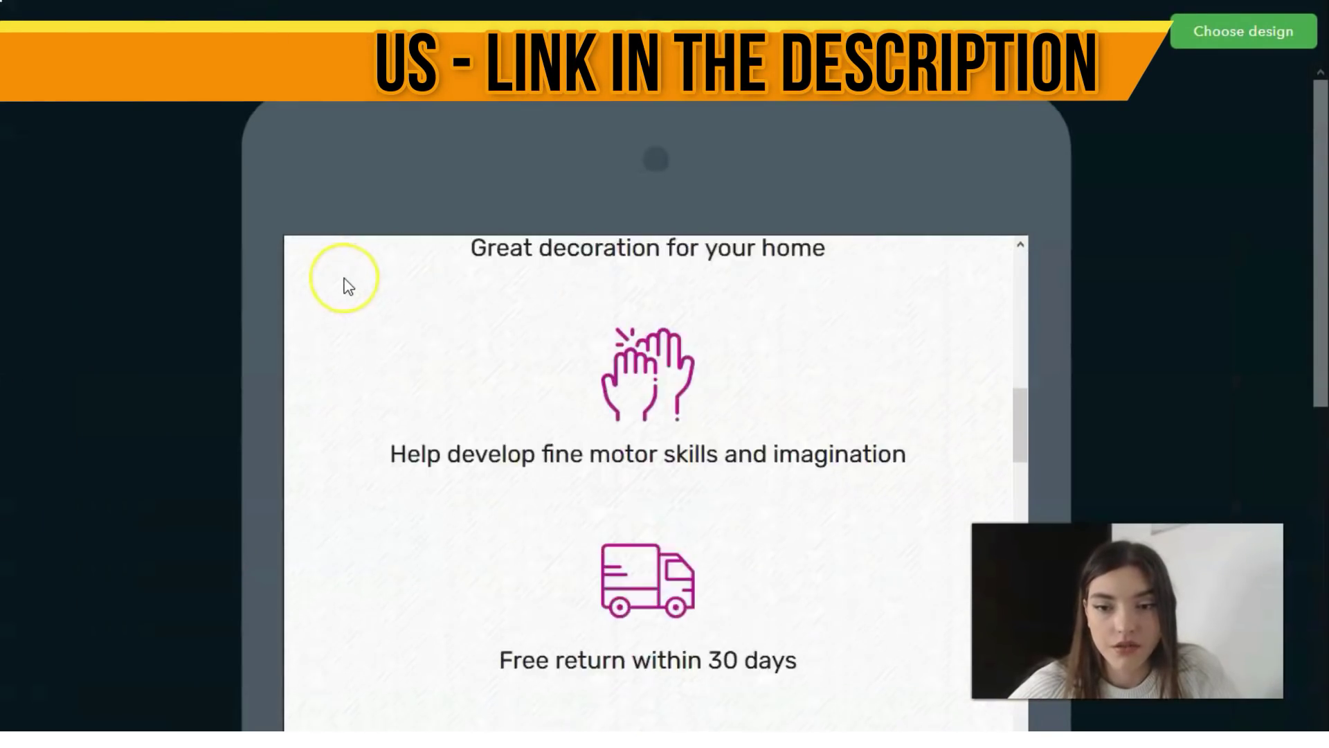
scroll(345, 278, down, 10)
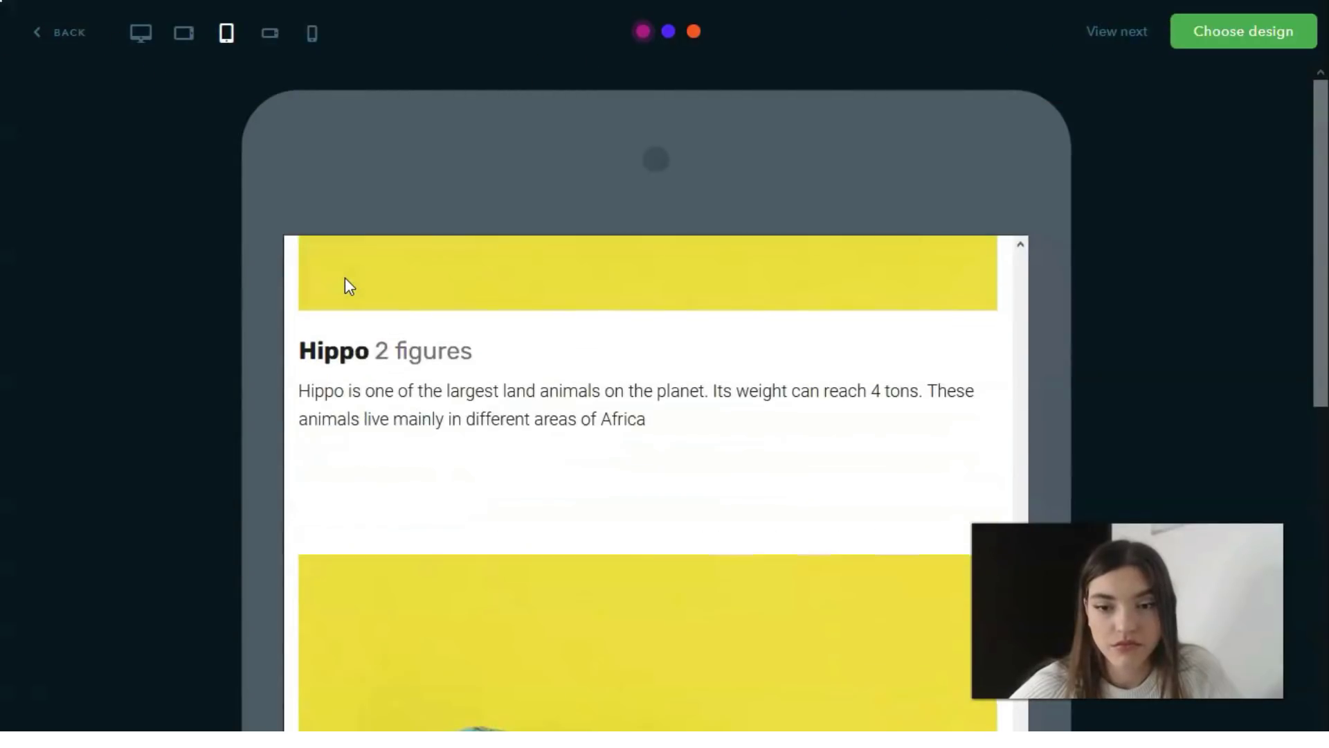
scroll(345, 277, up, 5)
click(270, 32)
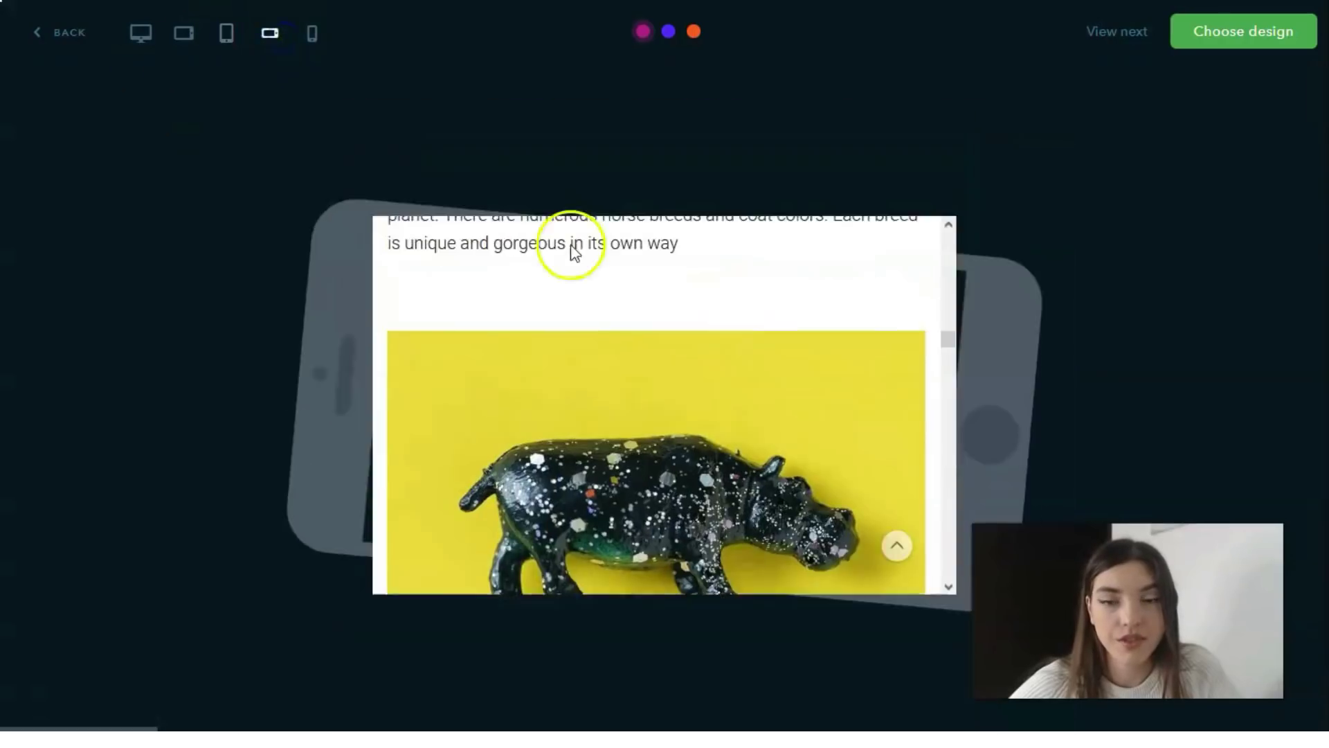
drag(947, 356, 940, 251)
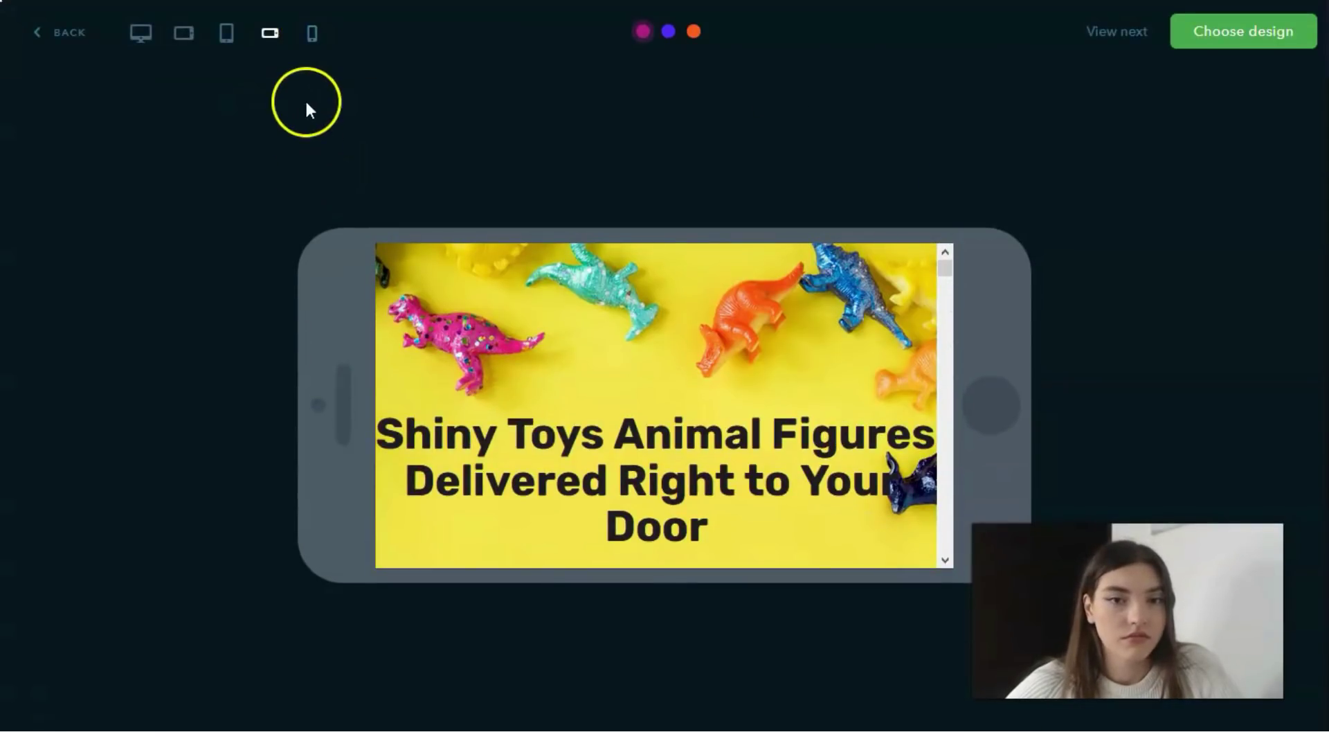
Step: Switch the preview to the portrait phone layout and examine the template's opening banner
click(310, 43)
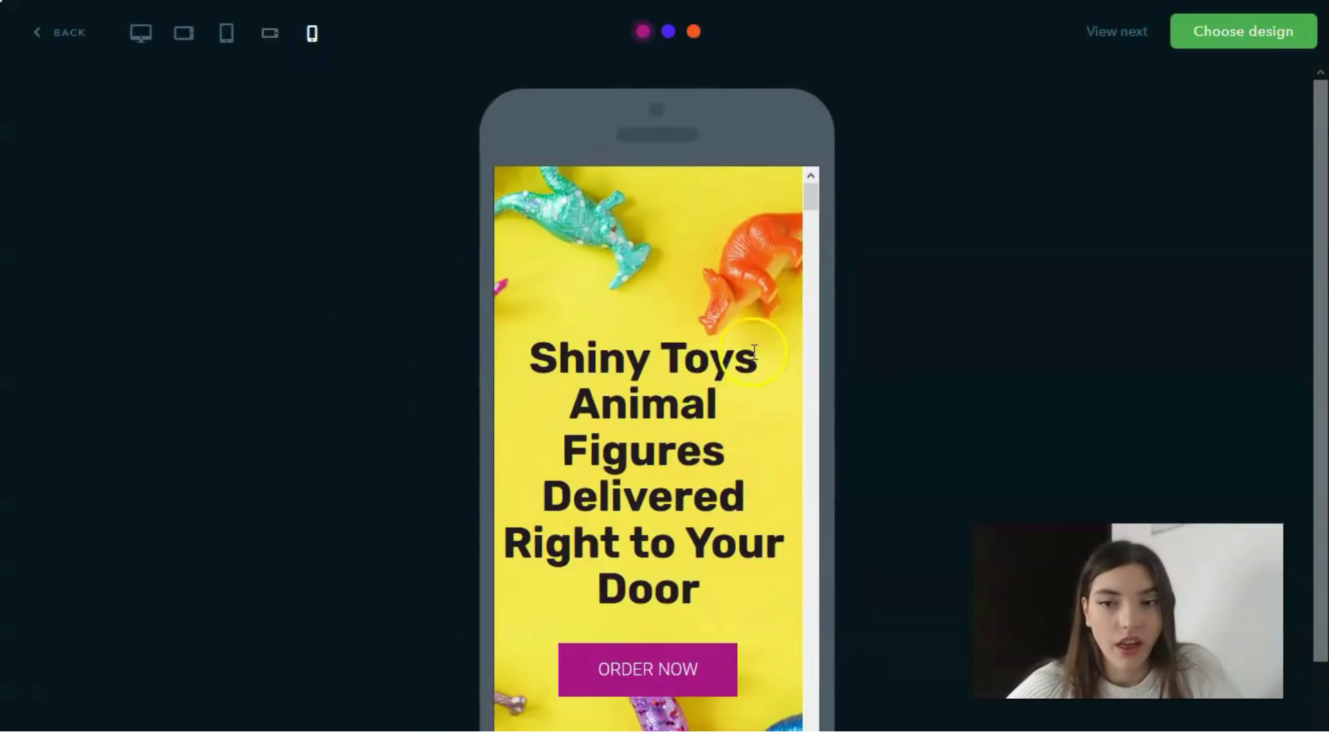
drag(817, 195, 741, 148)
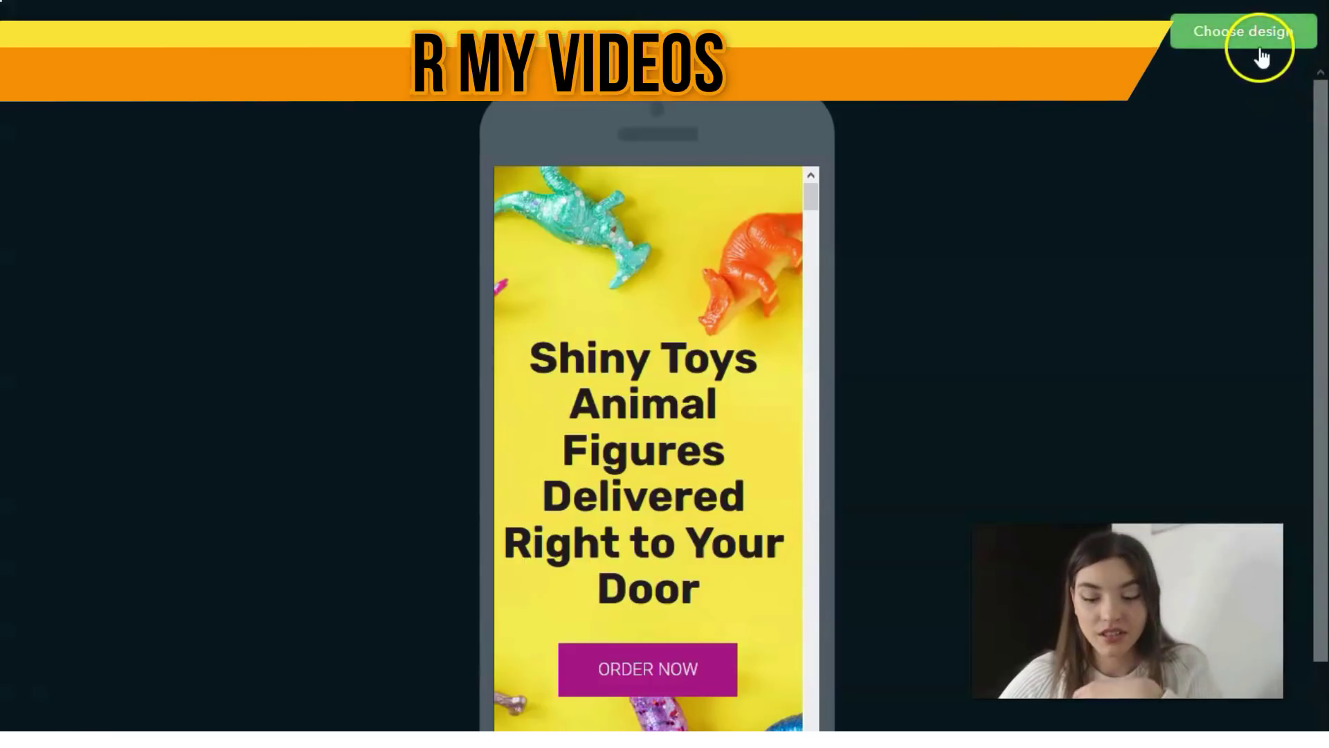
click(36, 702)
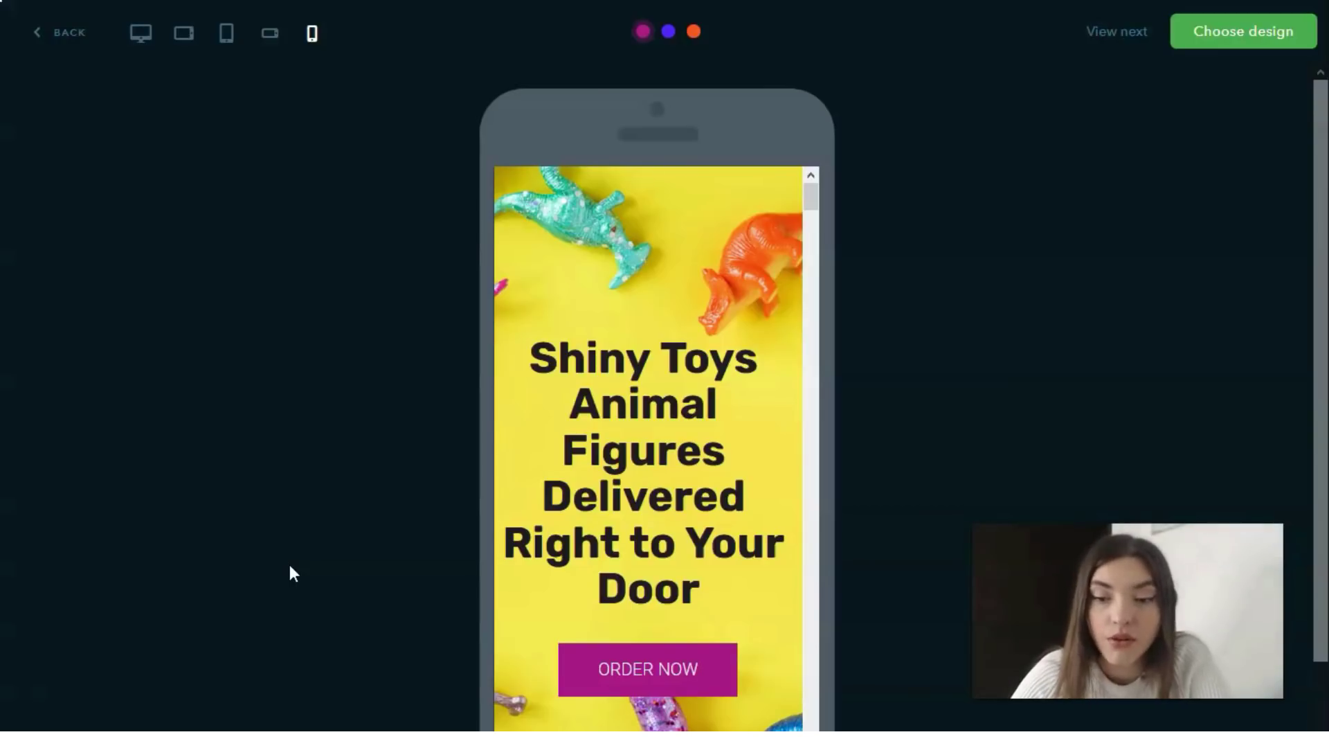
scroll(589, 384, down, 1)
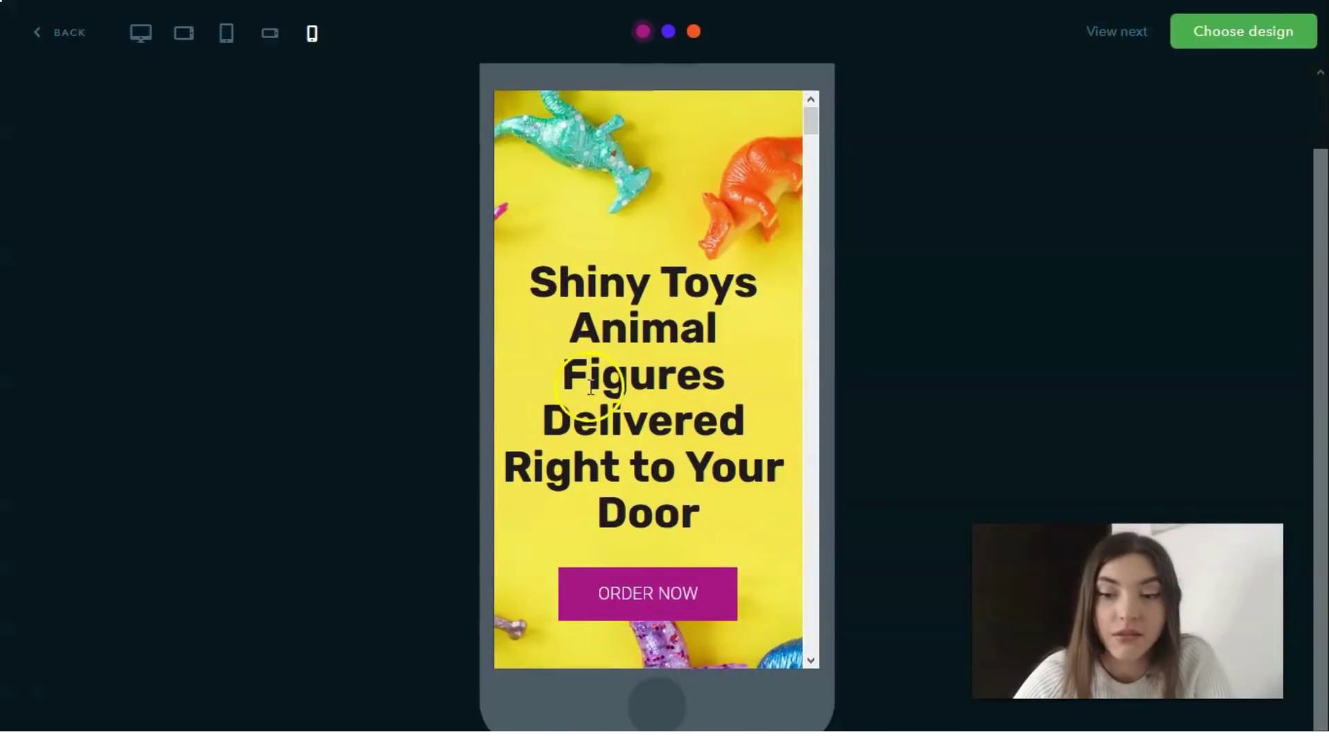
scroll(591, 387, down, 3)
scroll(593, 395, up, 3)
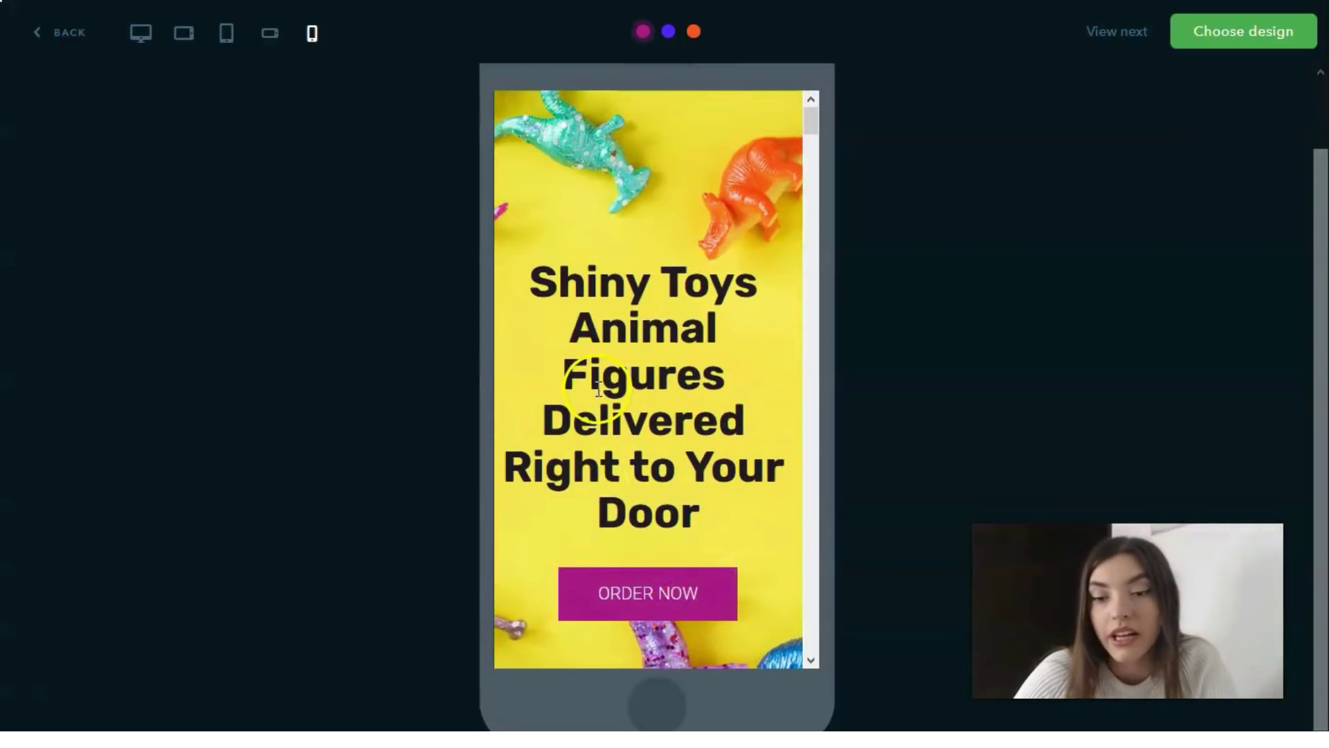
Step: Choose the previewed Shiny Toys design and continue with the proposed ukit.me domain name
scroll(599, 391, up, 1)
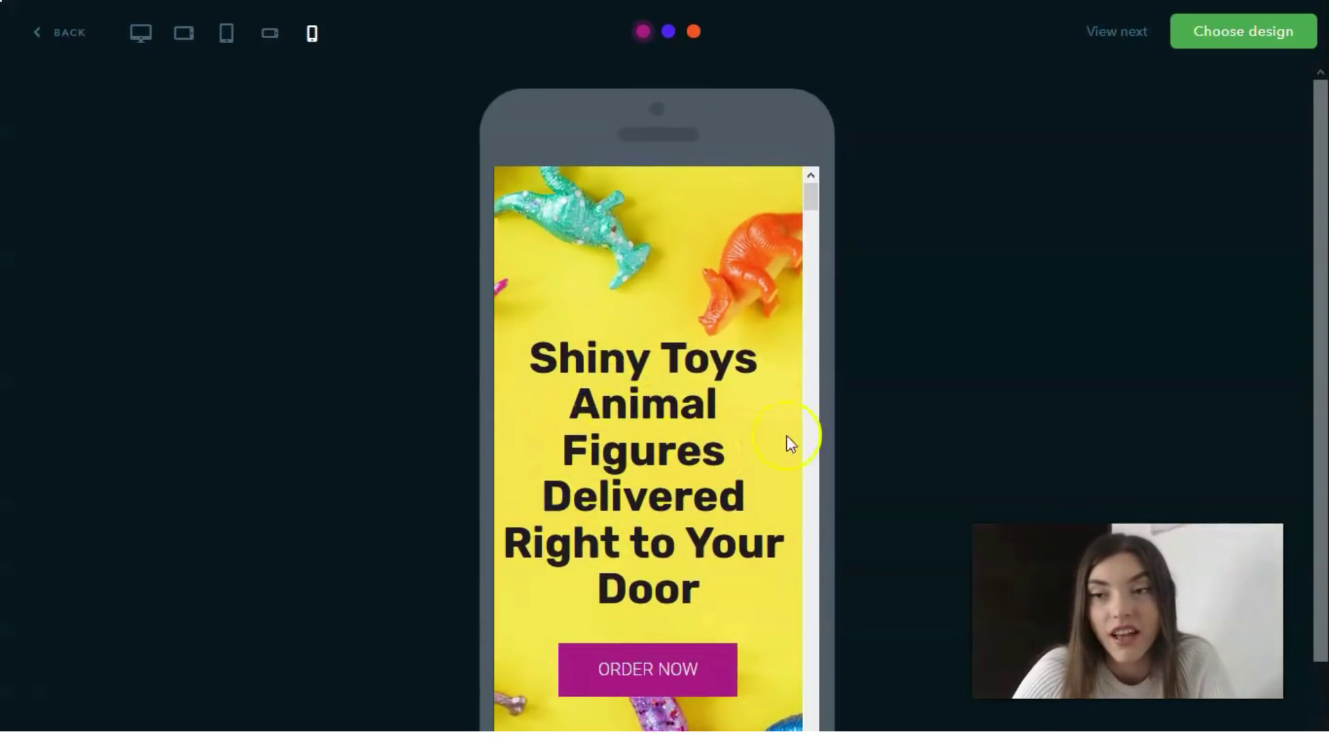
click(1204, 44)
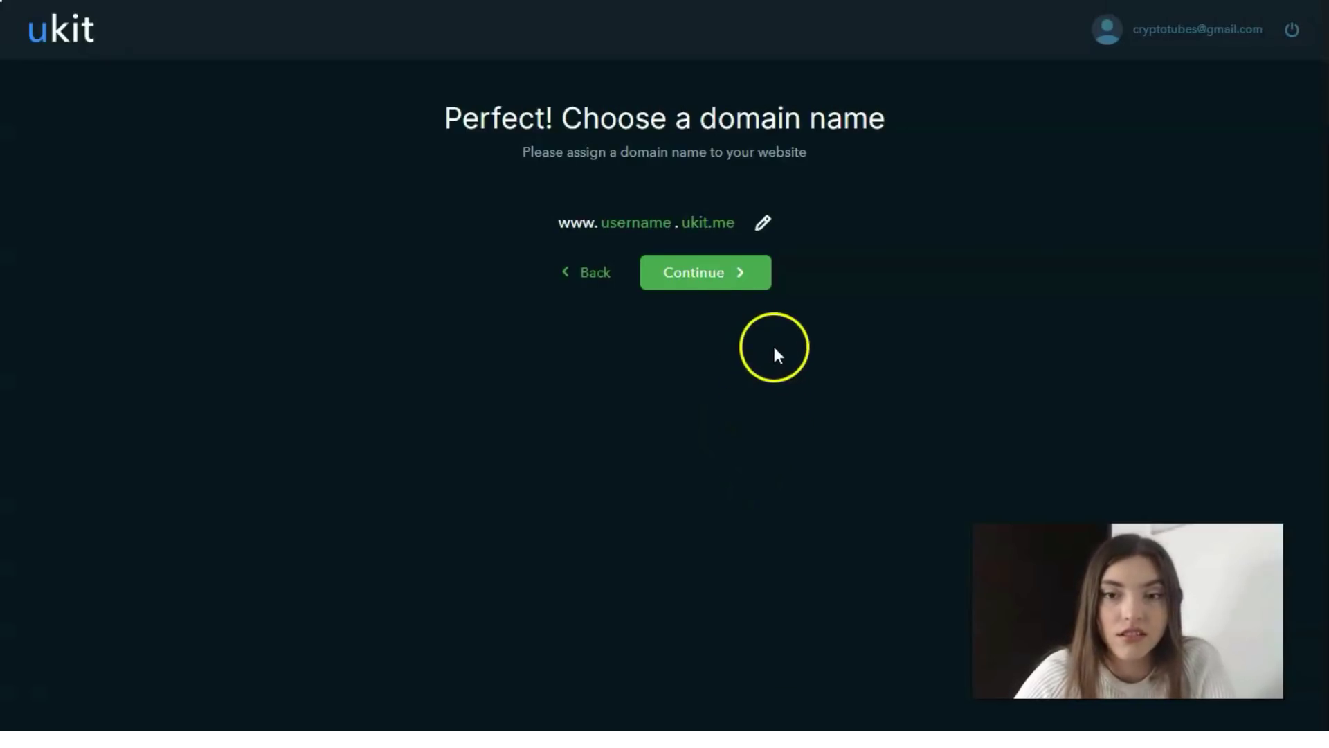
click(679, 296)
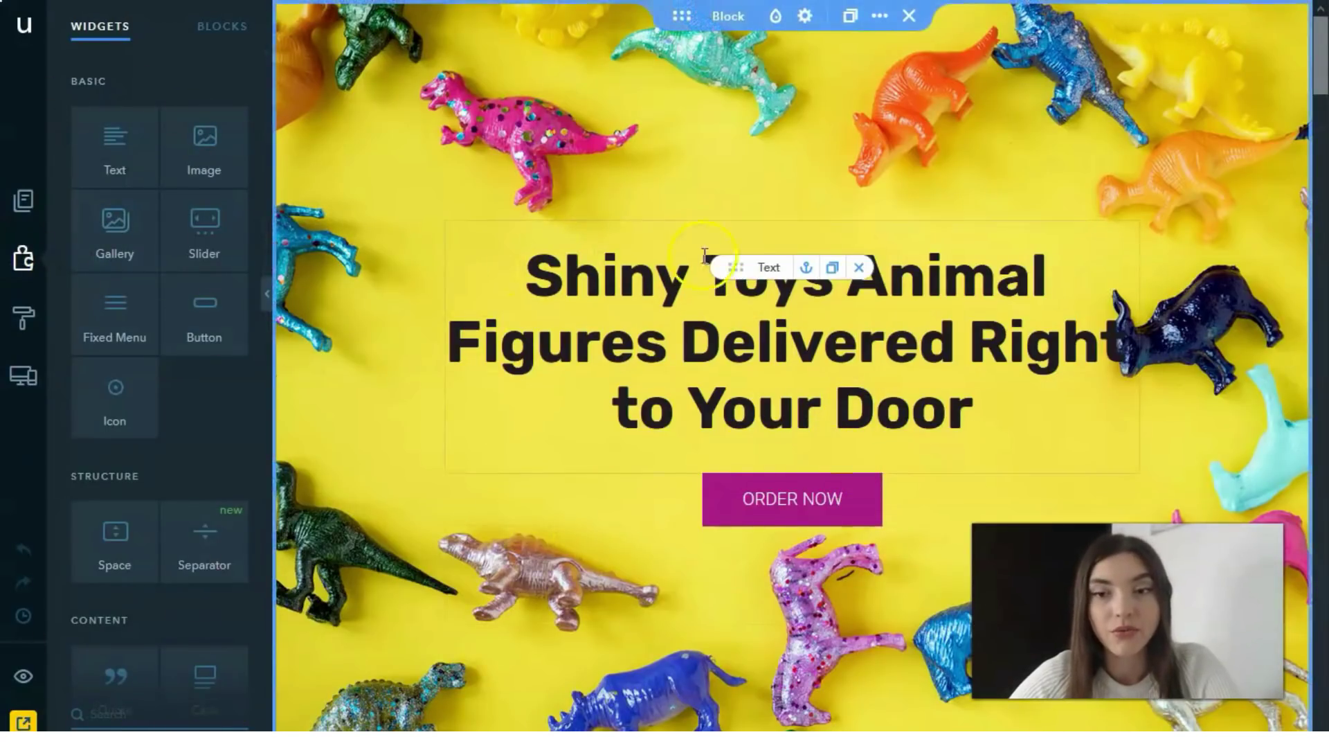
Step: Look through the Shiny Toys page in the builder, from the opening banner through the figure sections to the footer
scroll(739, 287, down, 6)
scroll(739, 288, down, 18)
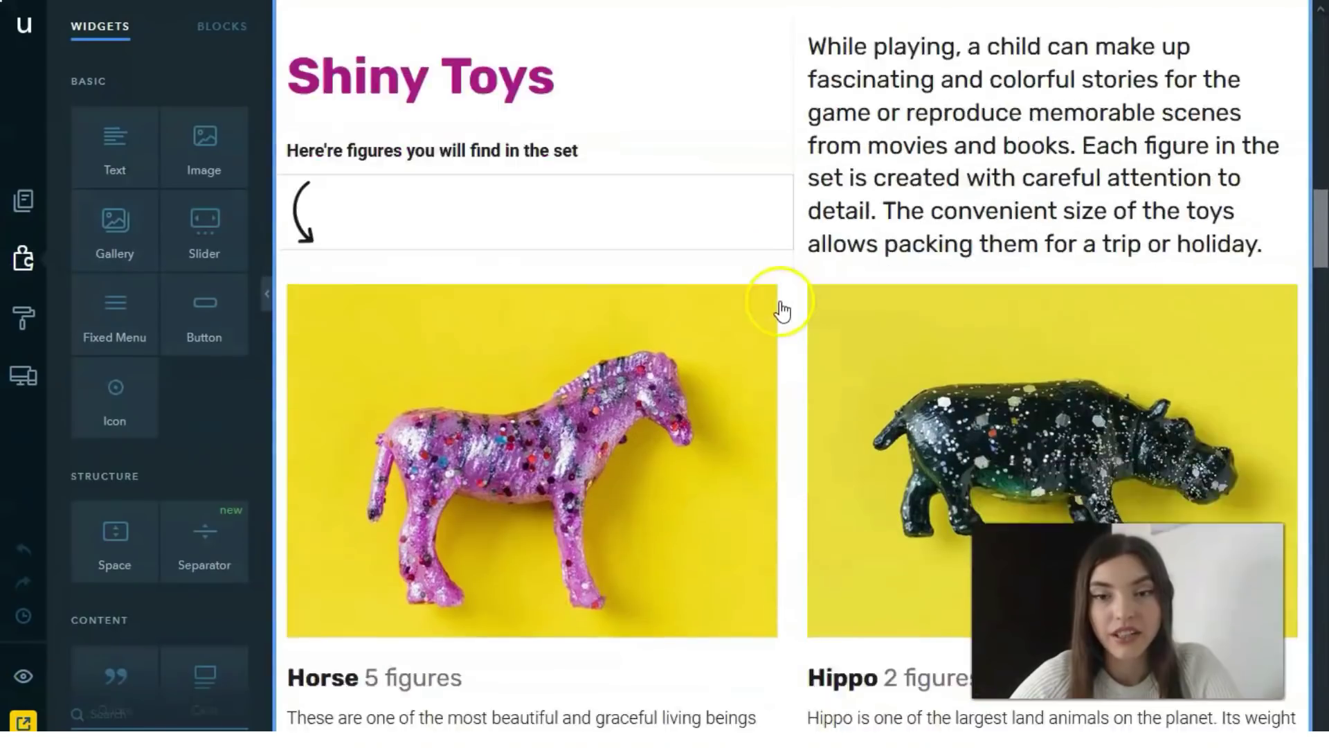
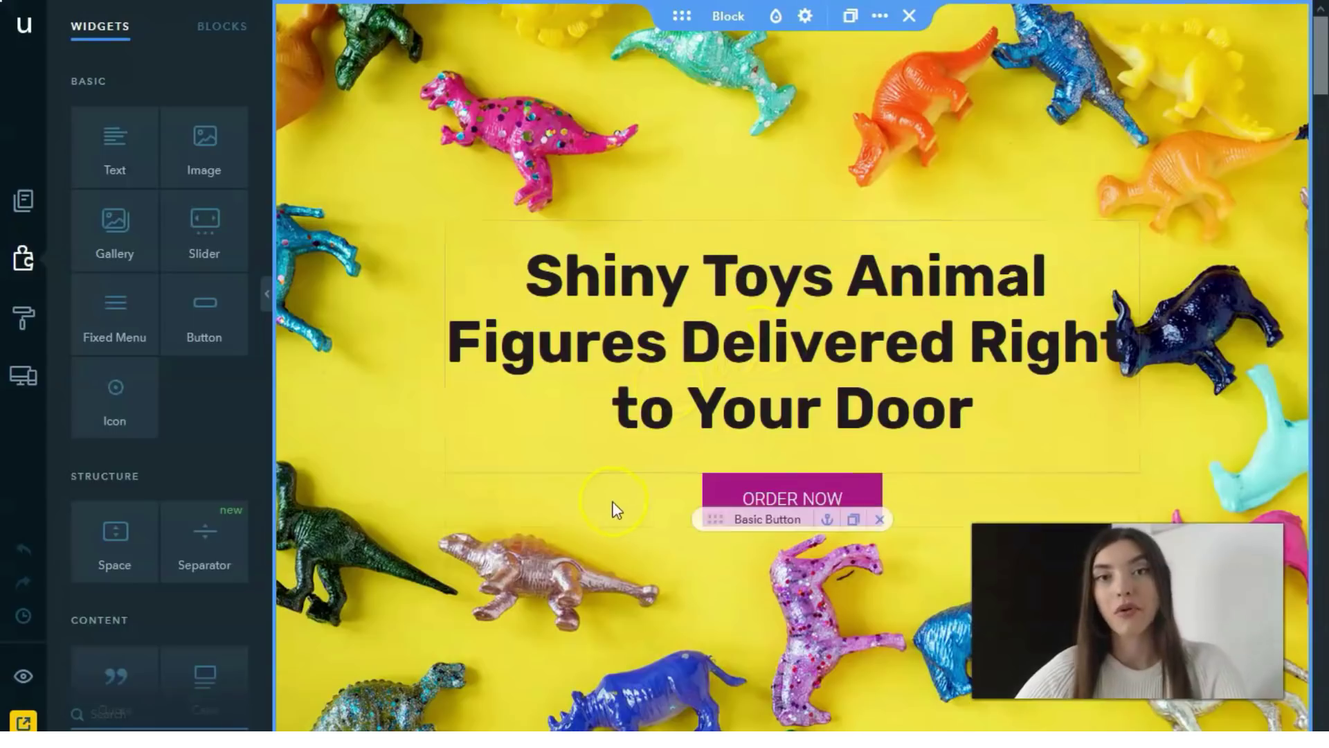
click(532, 530)
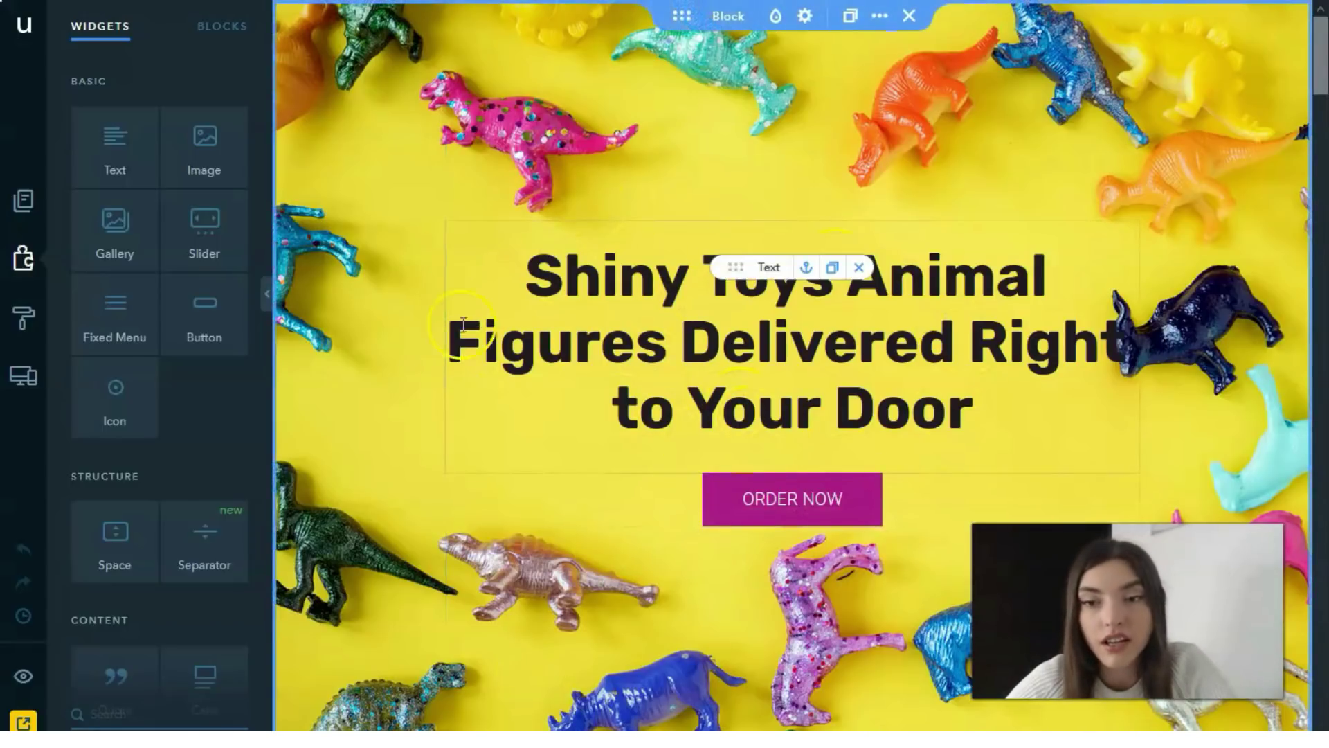
click(781, 496)
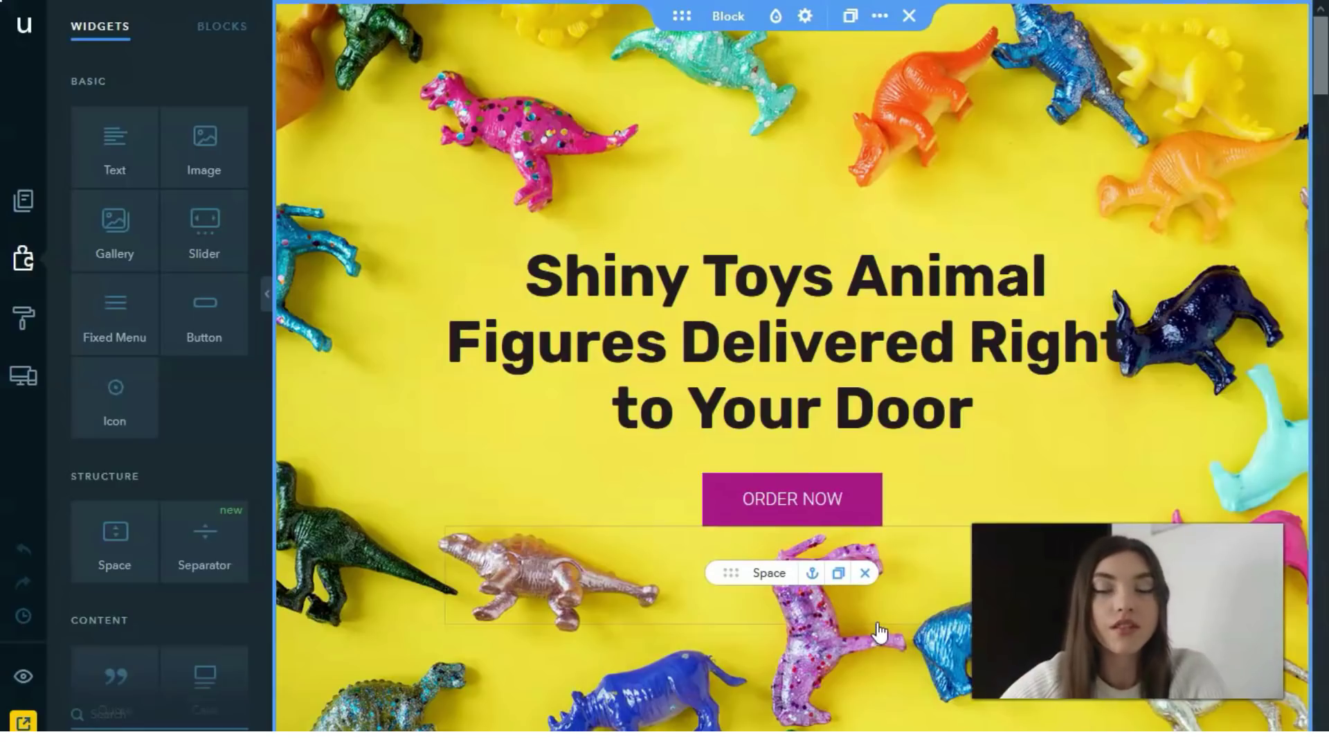
scroll(805, 308, down, 10)
scroll(805, 315, up, 2)
scroll(805, 314, down, 12)
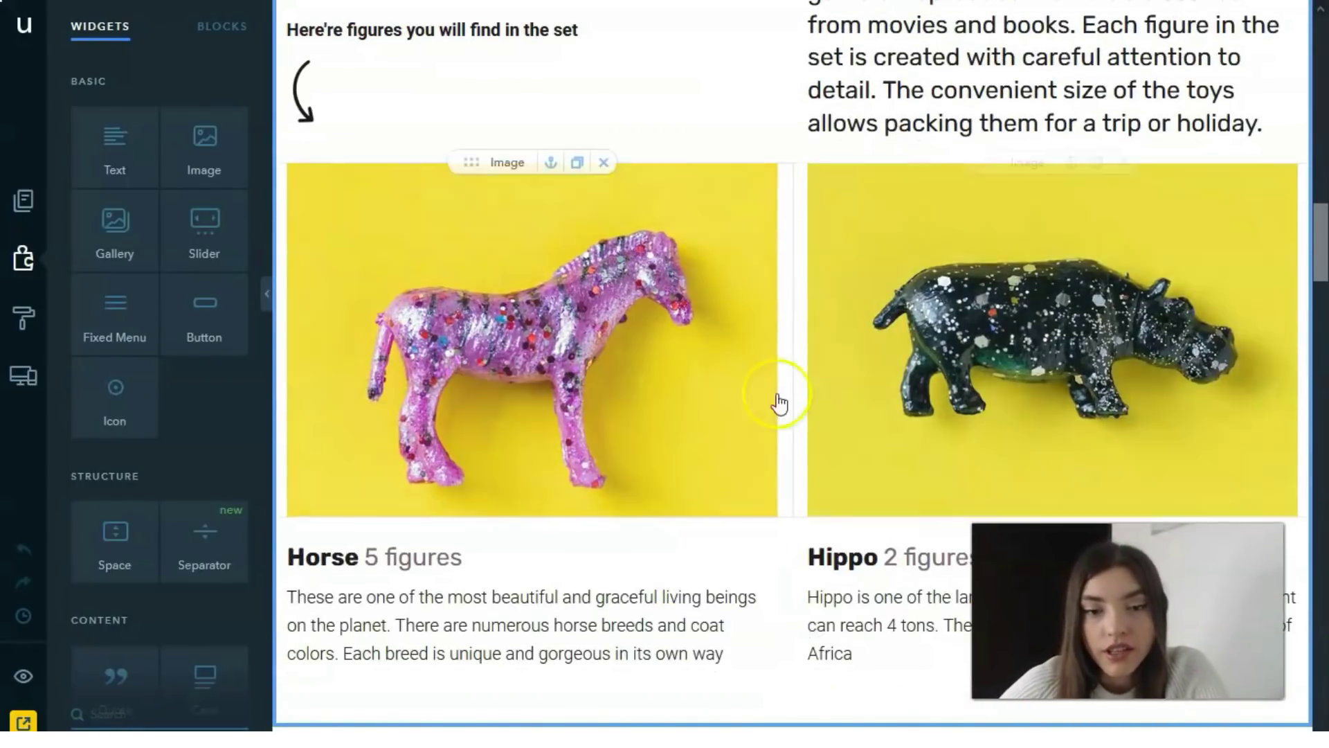
scroll(921, 388, down, 8)
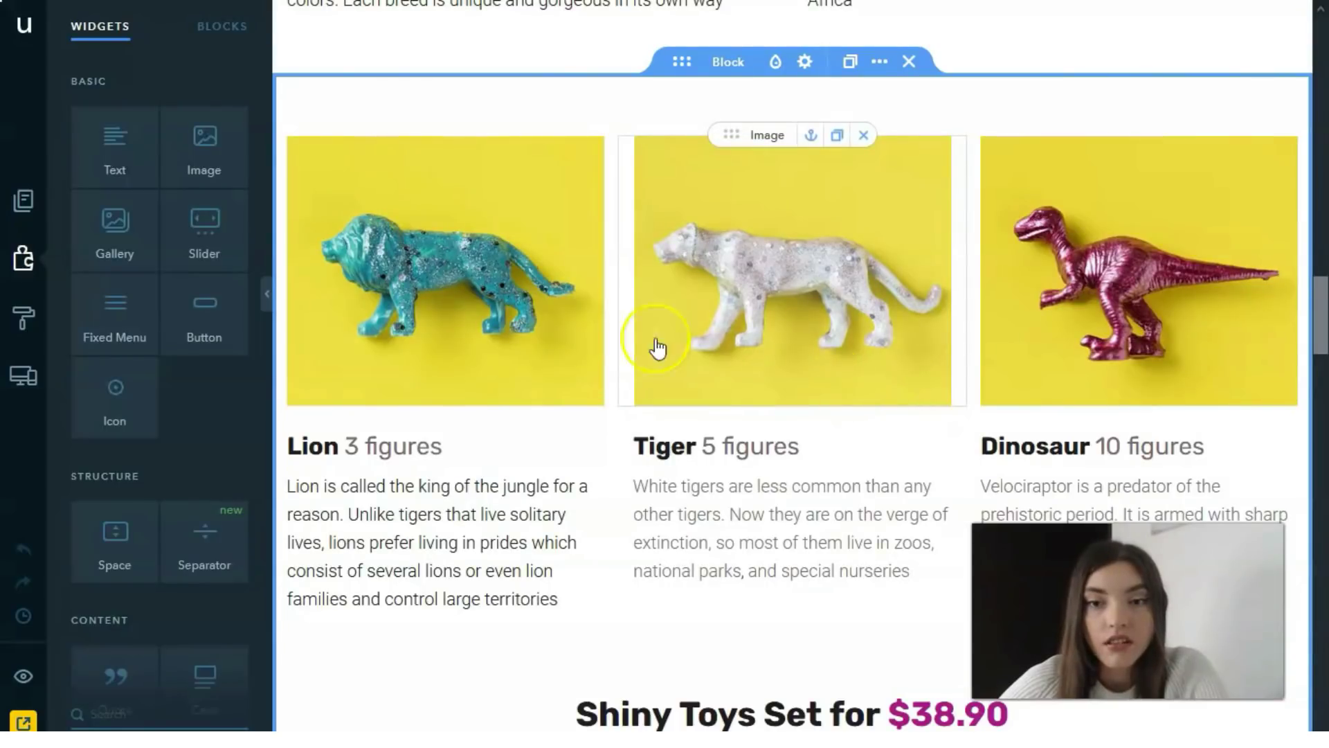
scroll(1008, 360, down, 7)
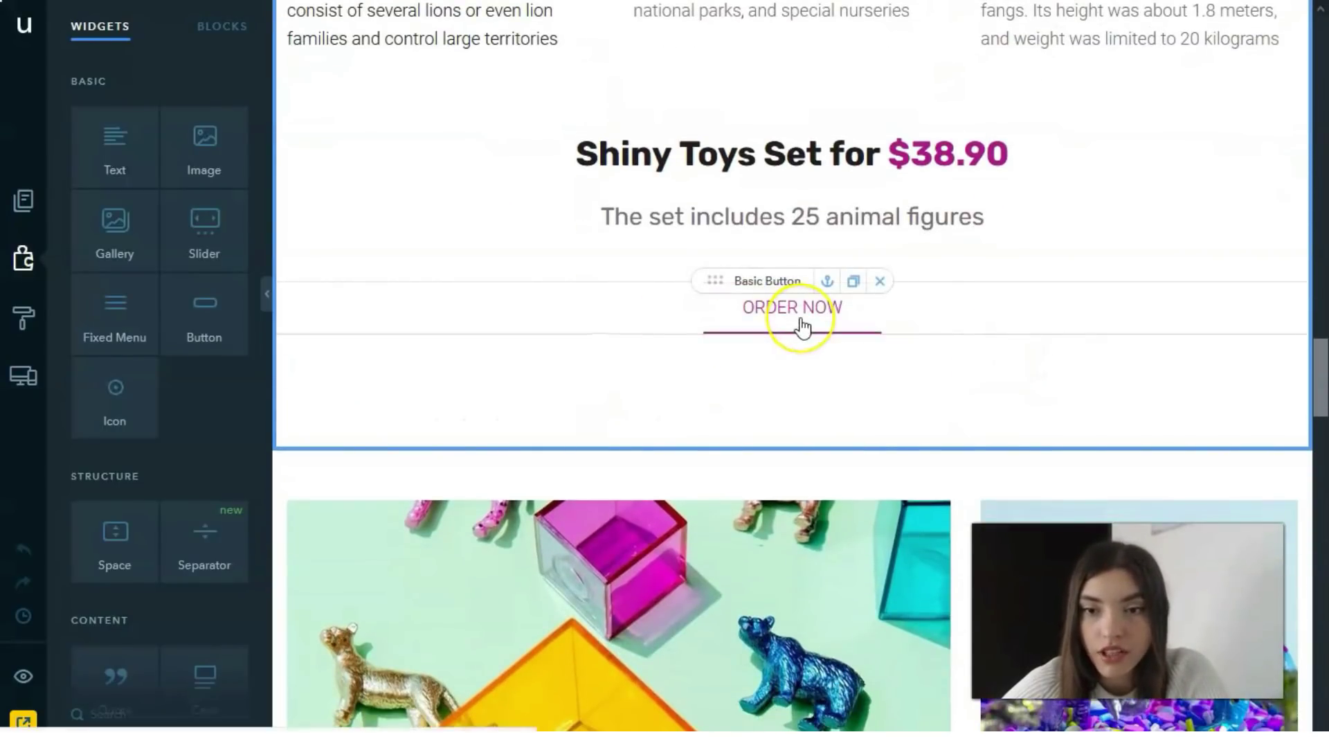
scroll(802, 326, down, 20)
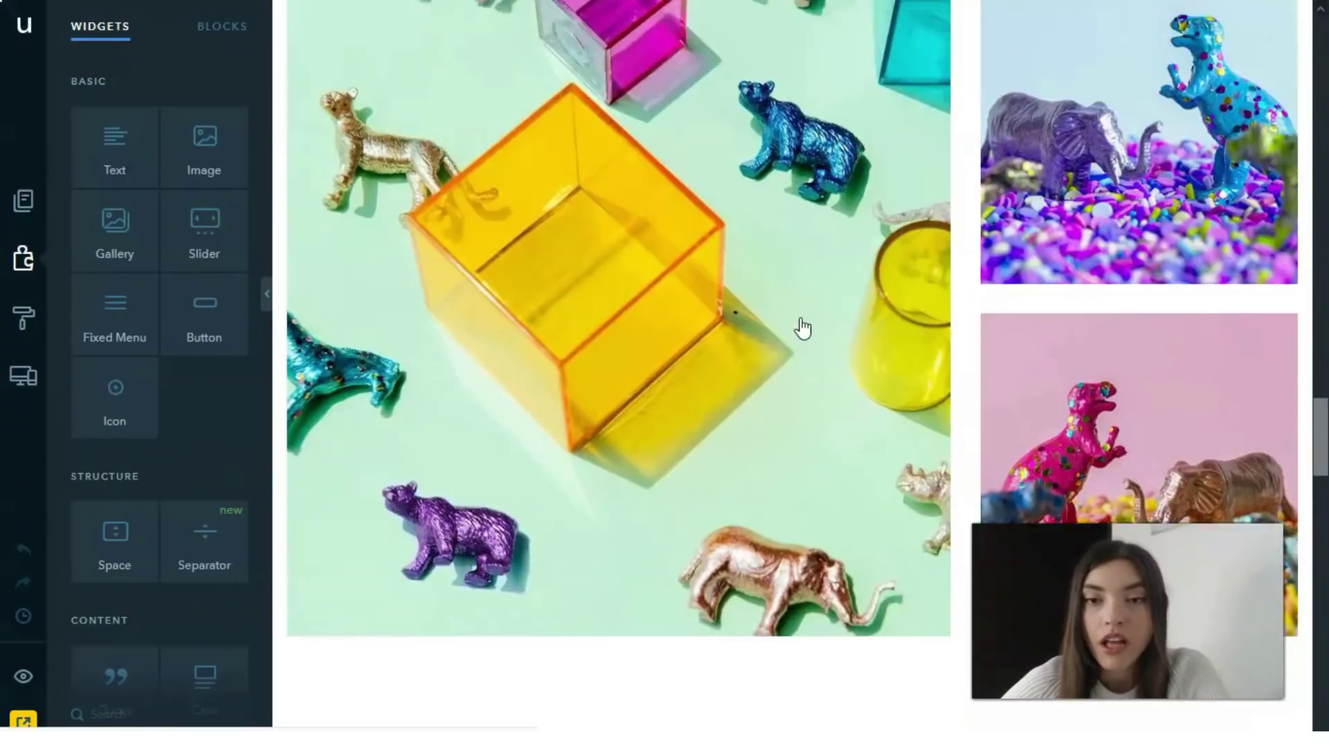
scroll(804, 318, down, 10)
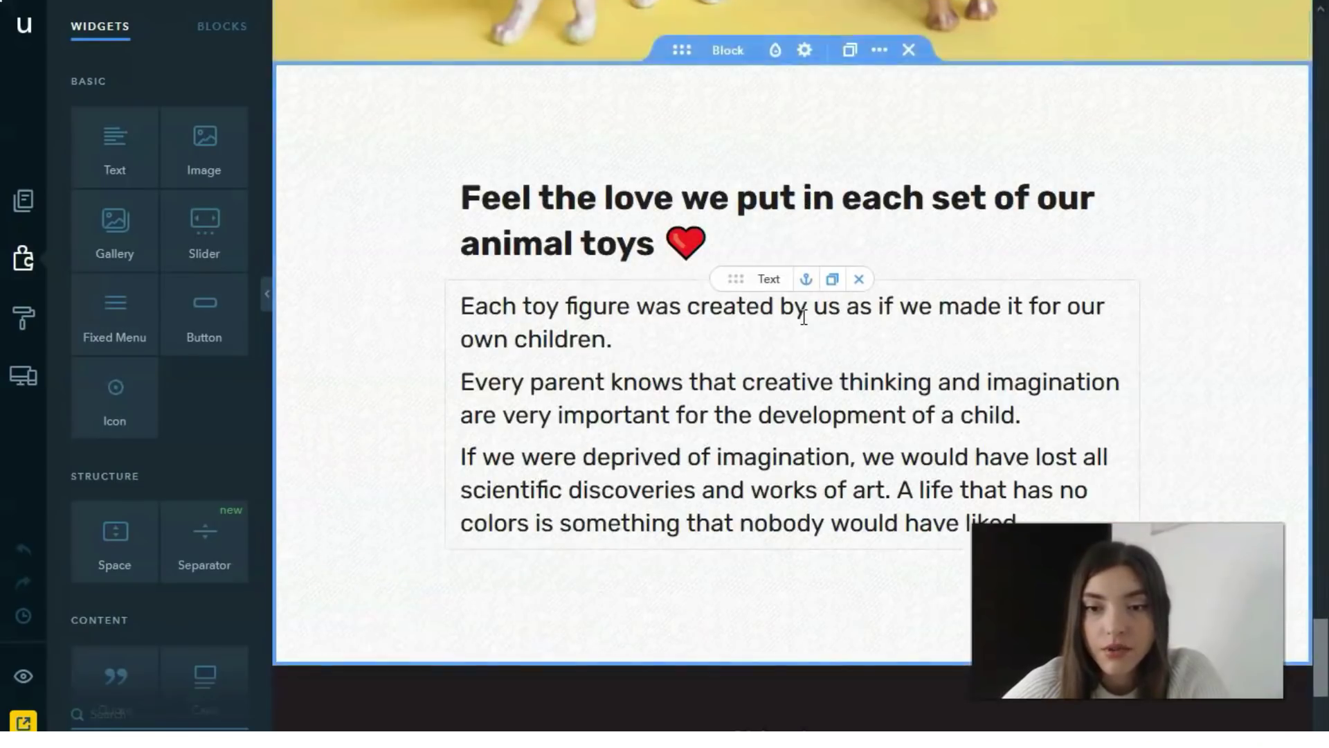
drag(778, 632, 886, 588)
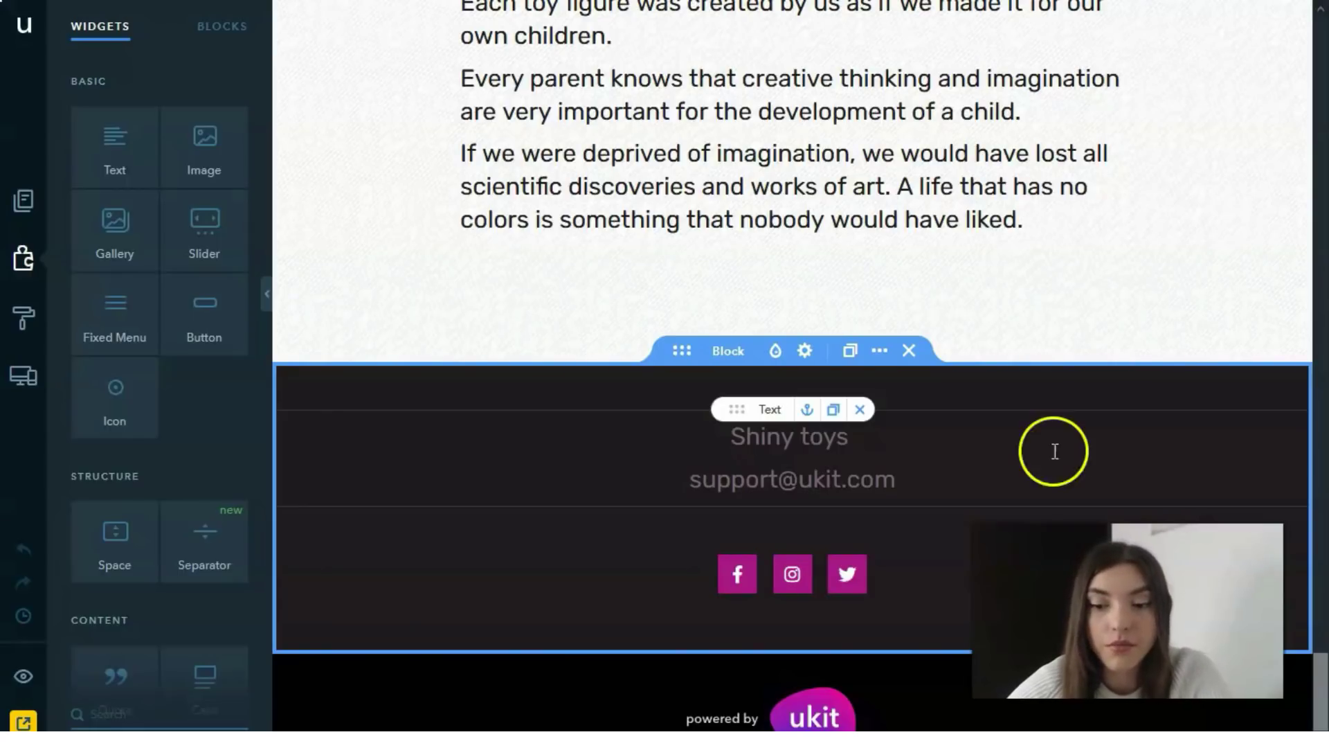
Step: Go back up the page to the opening banner and review the section of benefit icons below it
scroll(1056, 448, up, 15)
scroll(1026, 454, up, 15)
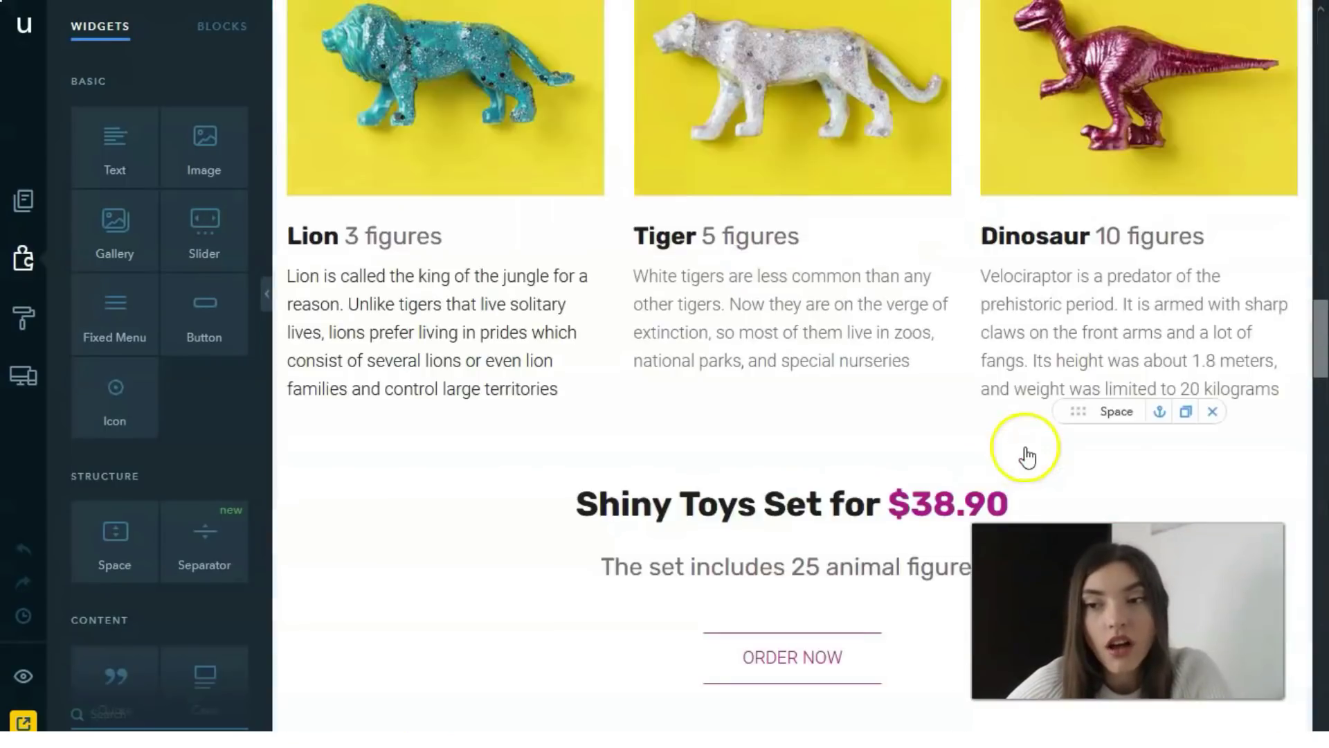
scroll(1029, 457, up, 5)
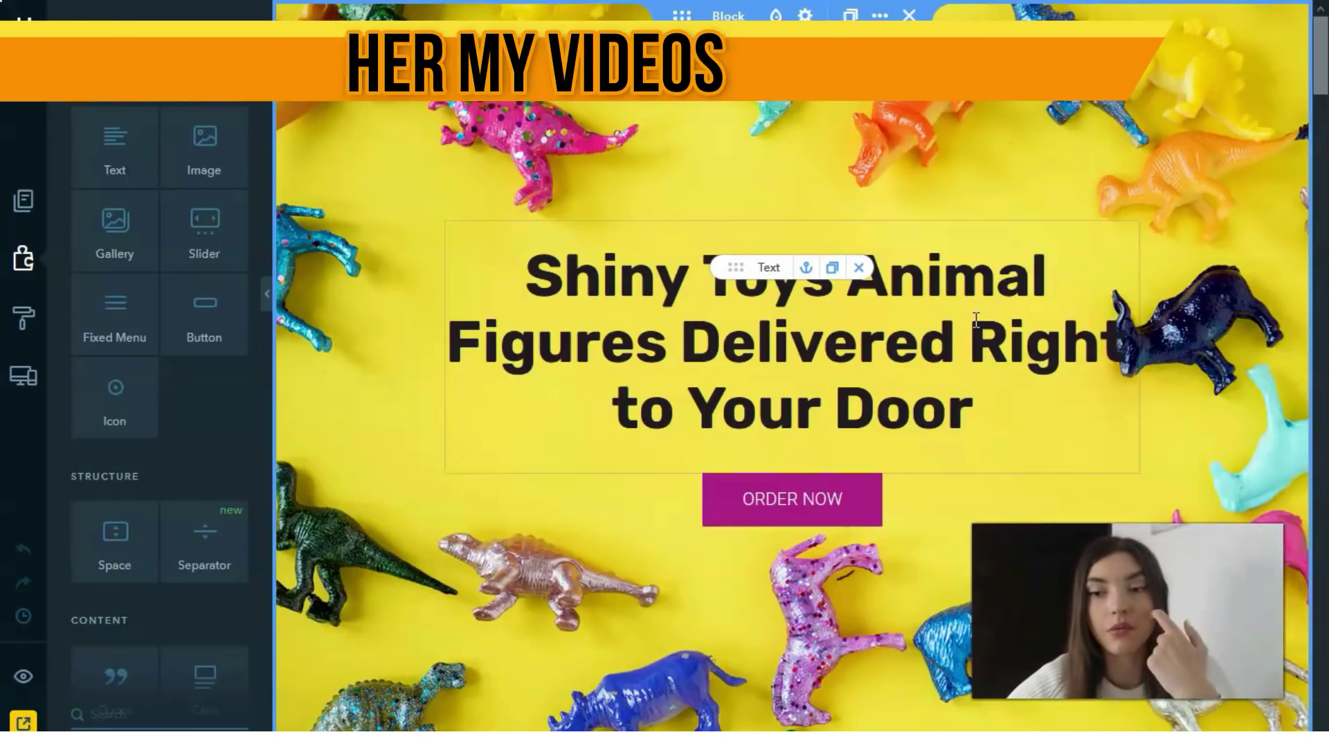
scroll(923, 291, down, 8)
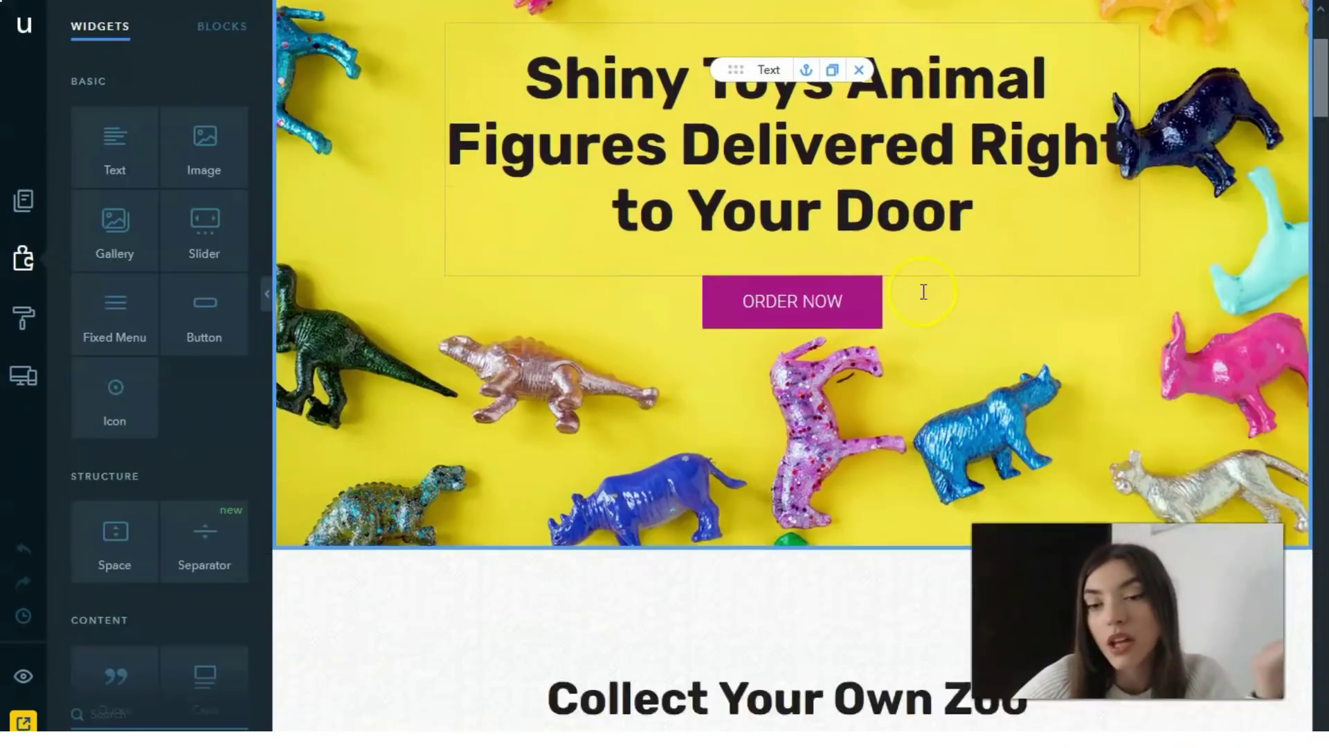
scroll(923, 298, down, 5)
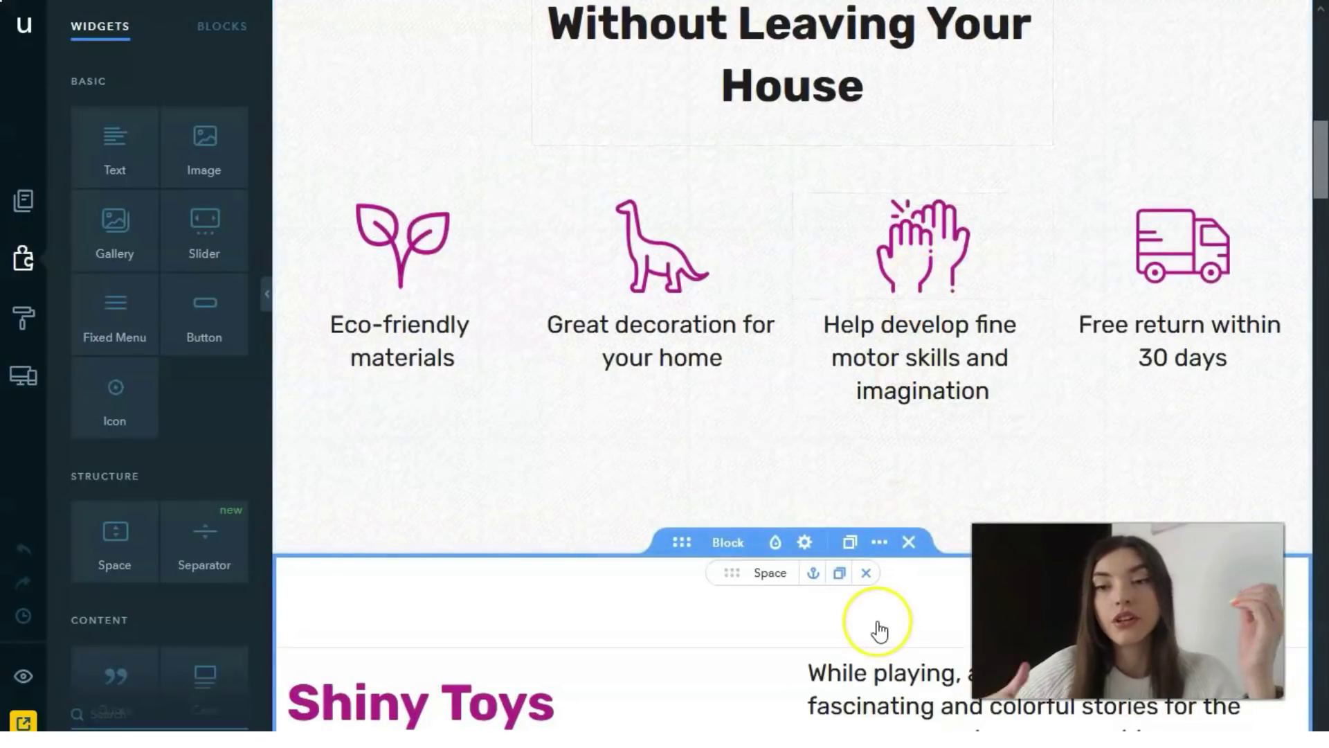
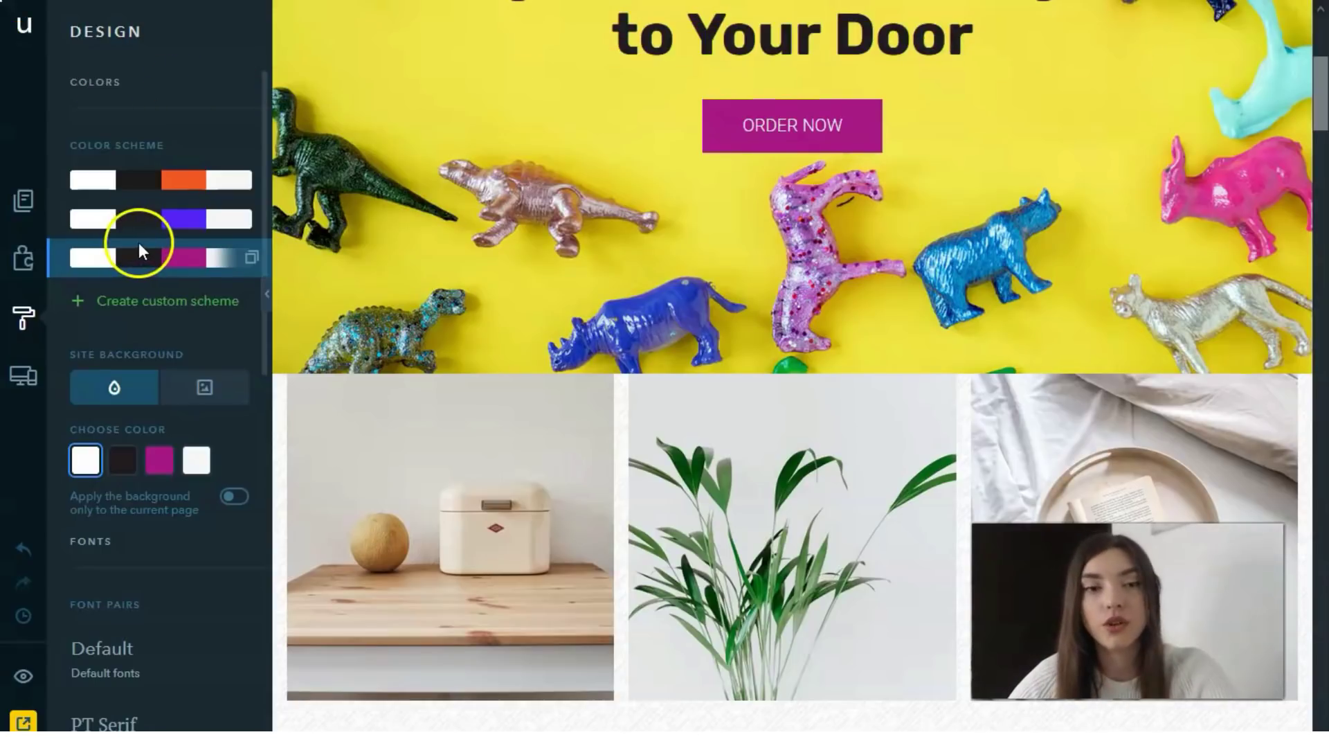
Step: Try the Default font pair on the site and check the banner heading
scroll(173, 291, down, 3)
scroll(203, 350, down, 1)
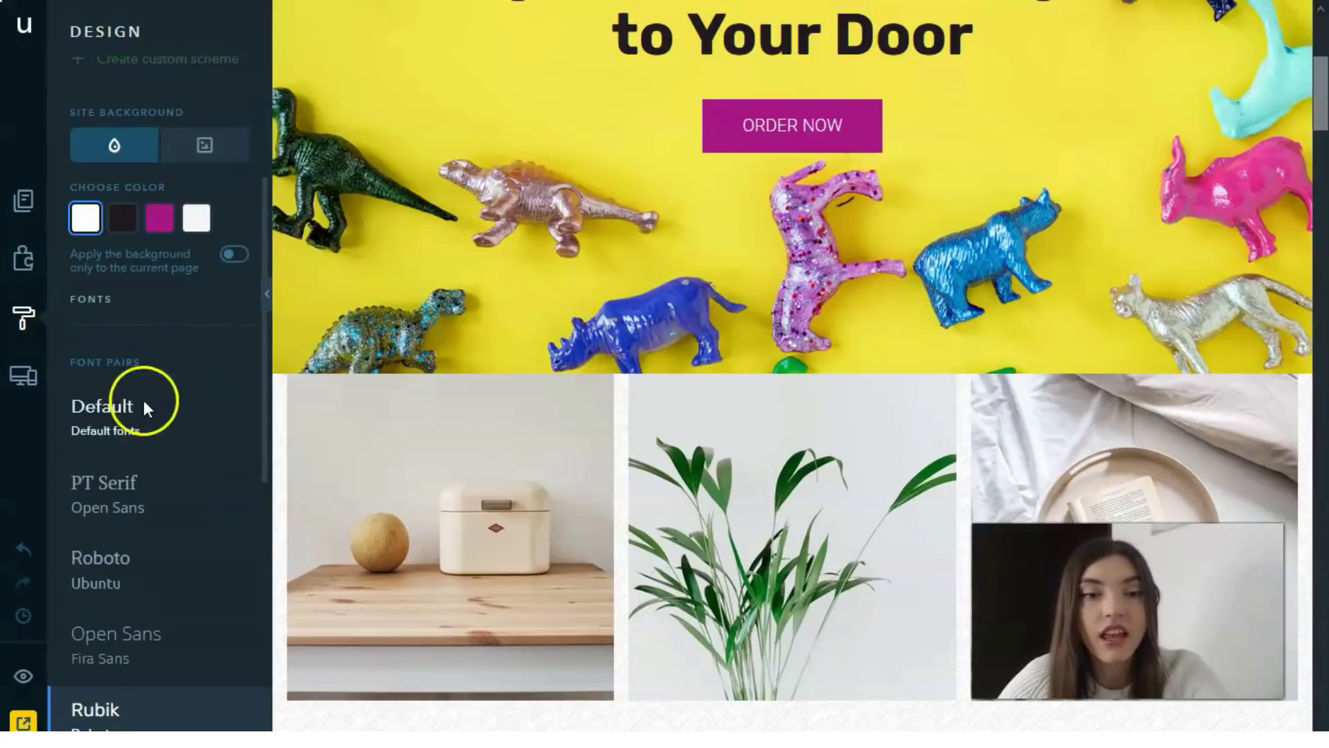
click(139, 412)
scroll(803, 203, up, 5)
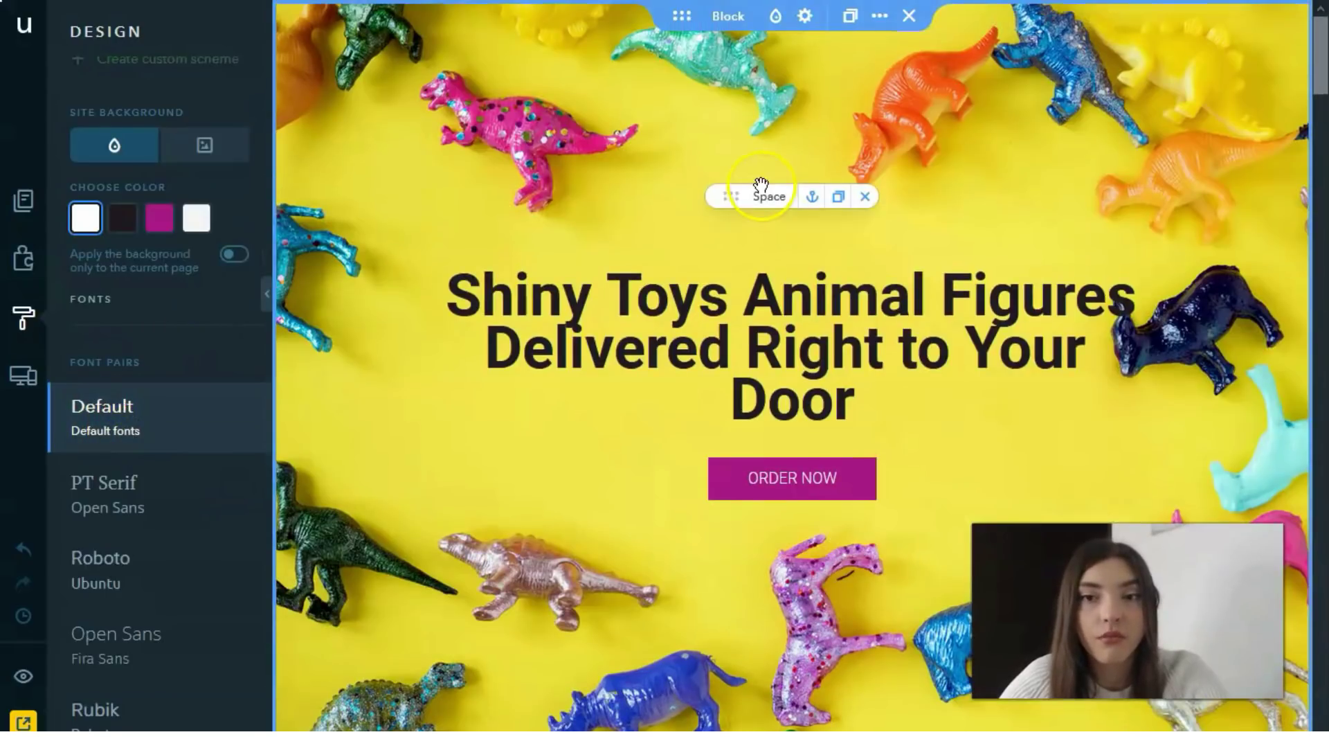
scroll(831, 197, down, 3)
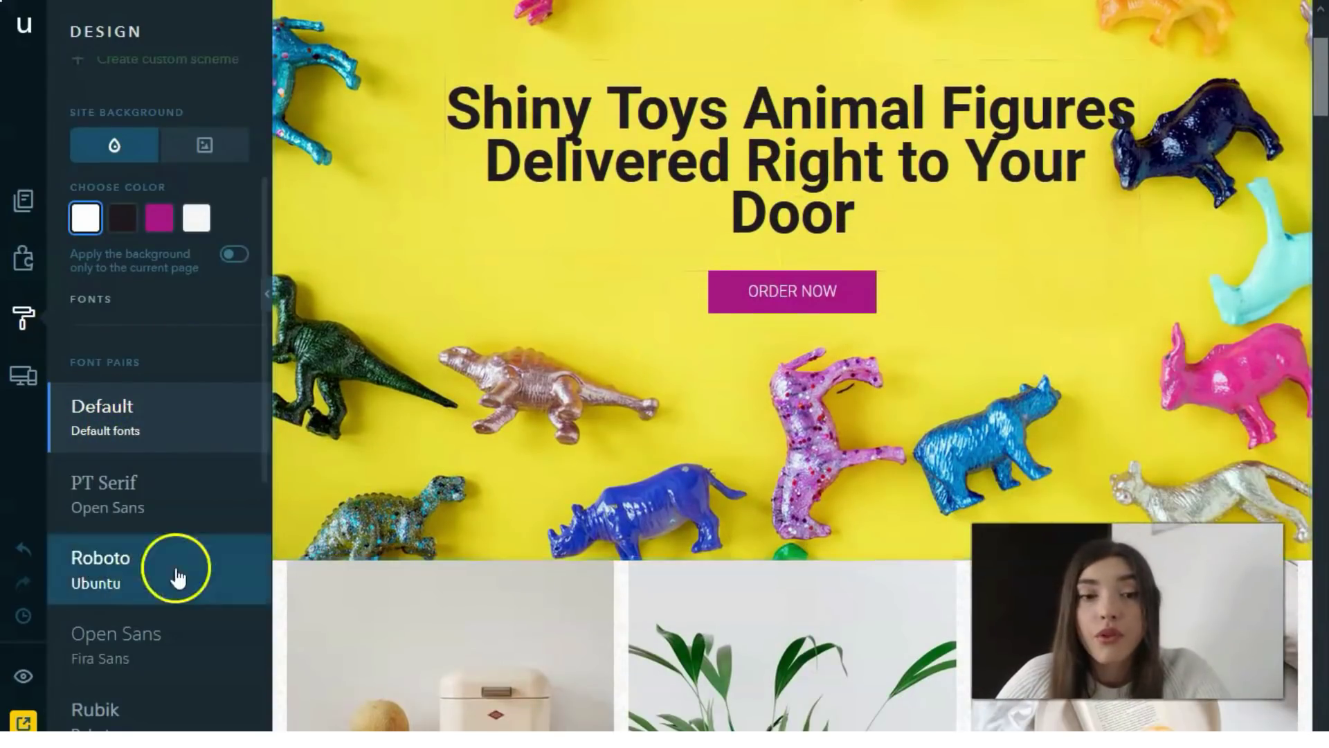
Step: Compare the PT Serif / Open Sans font pair with the Default pair, and apply PT Serif / Open Sans to the site
click(157, 511)
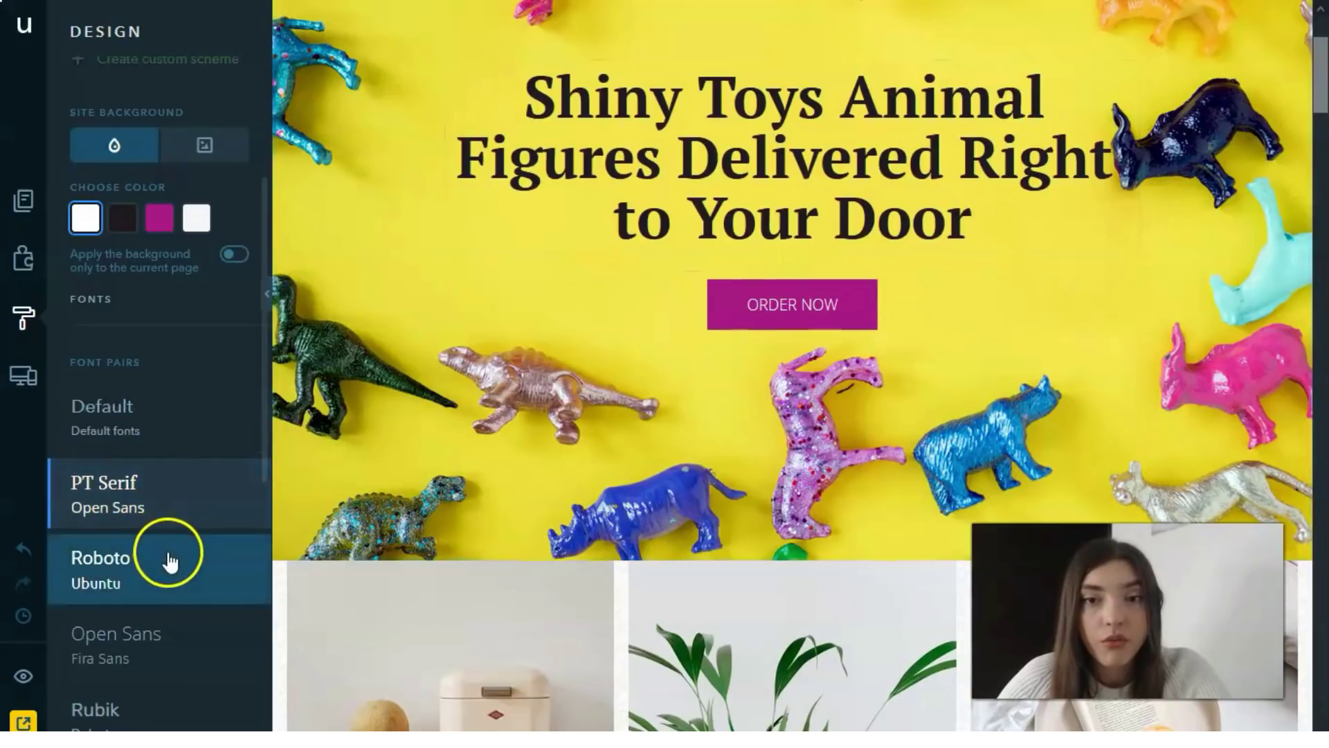
click(159, 442)
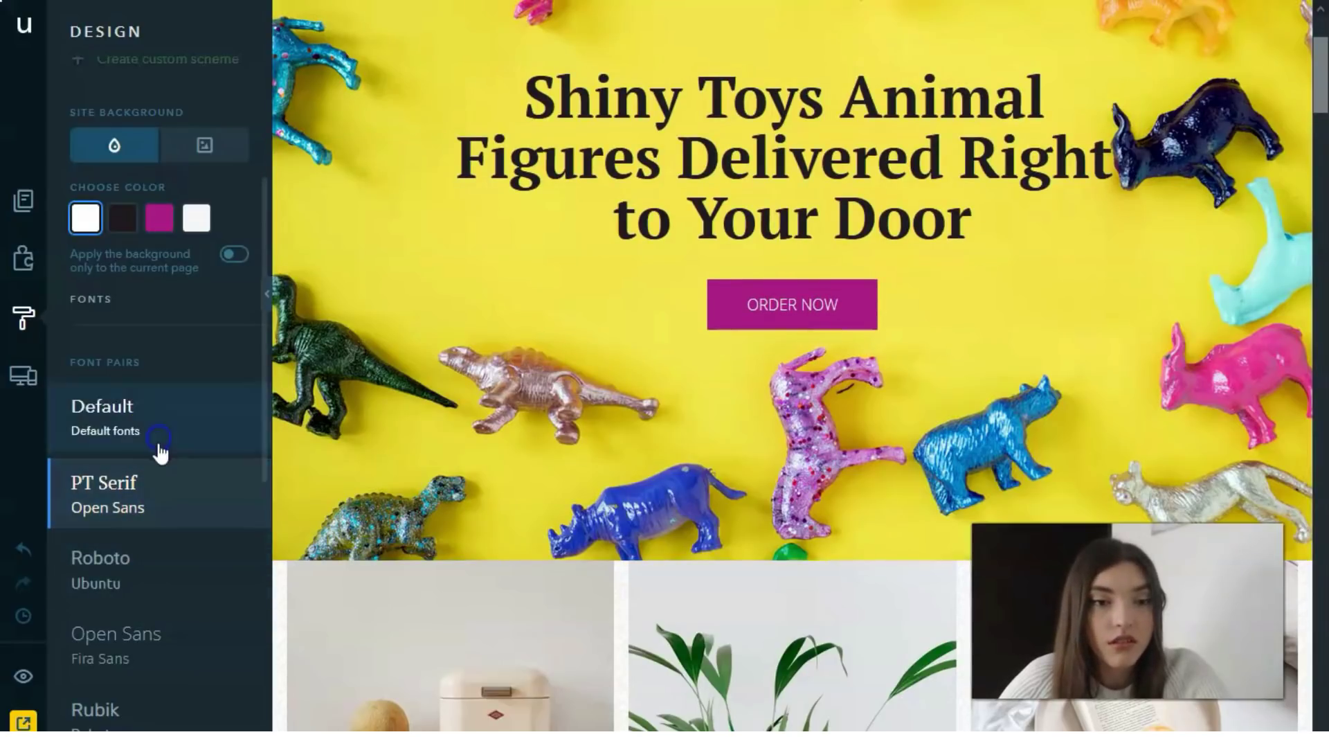
click(159, 528)
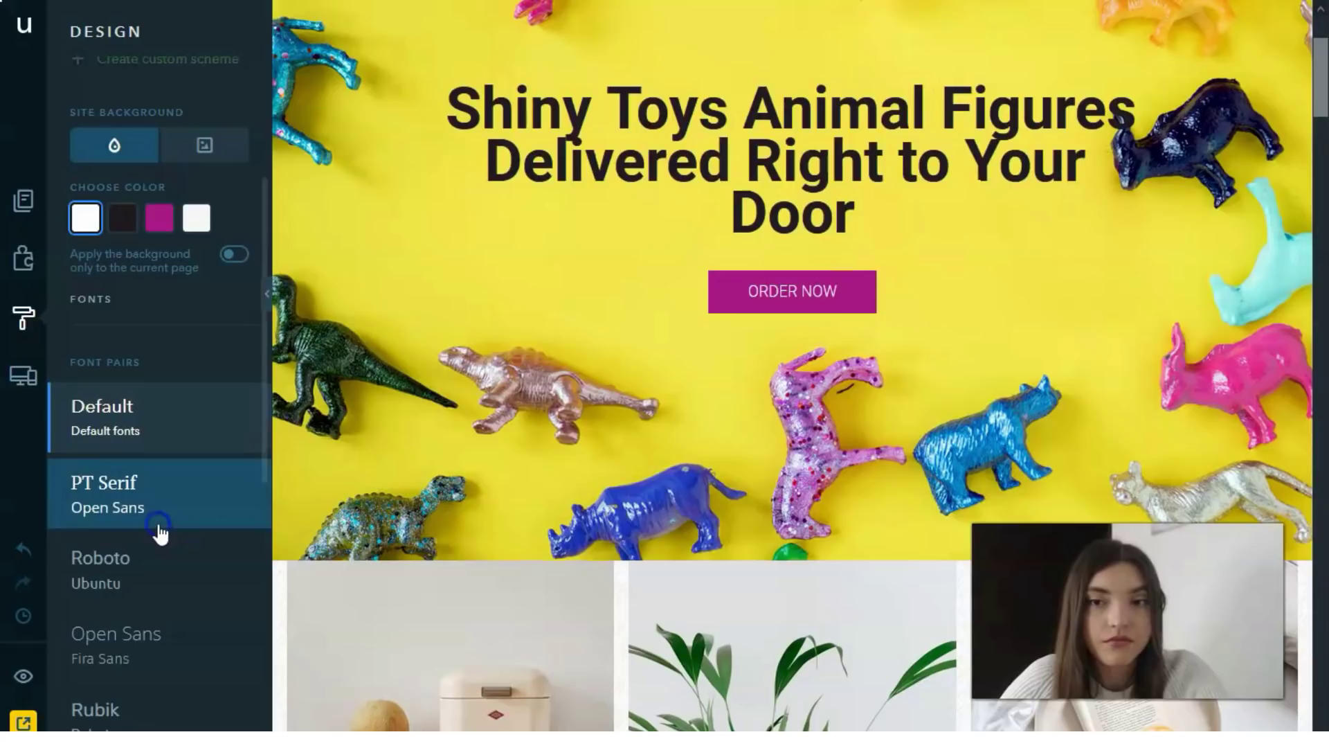
click(433, 488)
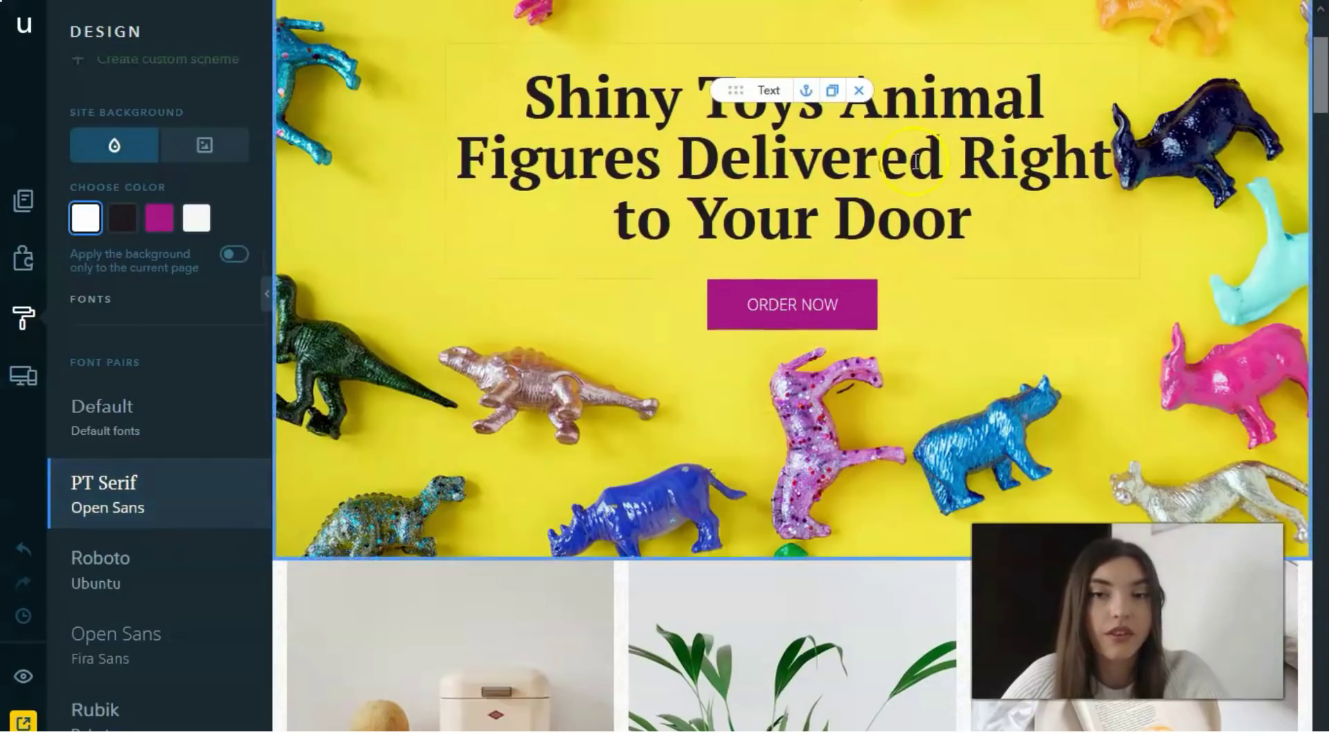
scroll(201, 478, down, 4)
click(205, 480)
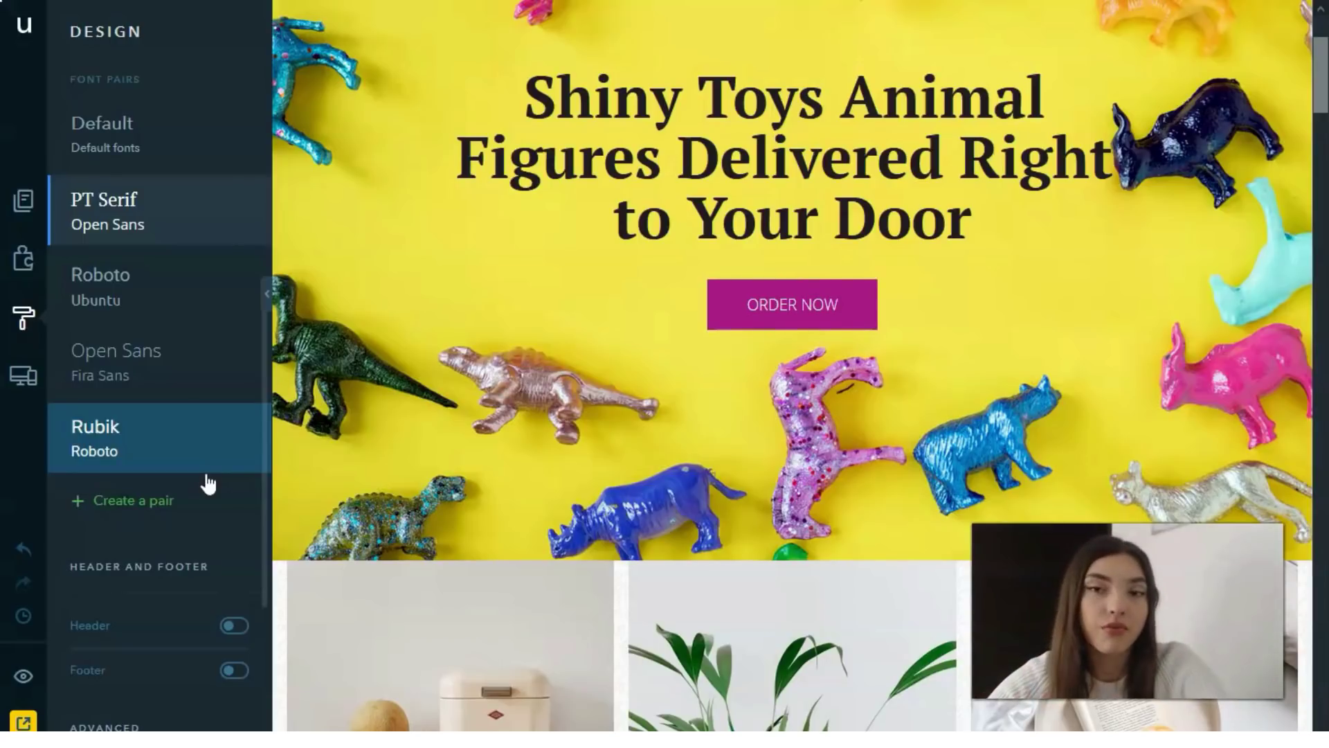
Step: Switch the adaptive view to Tablet and examine the page's sections from the banner to the dinosaur figure
click(21, 376)
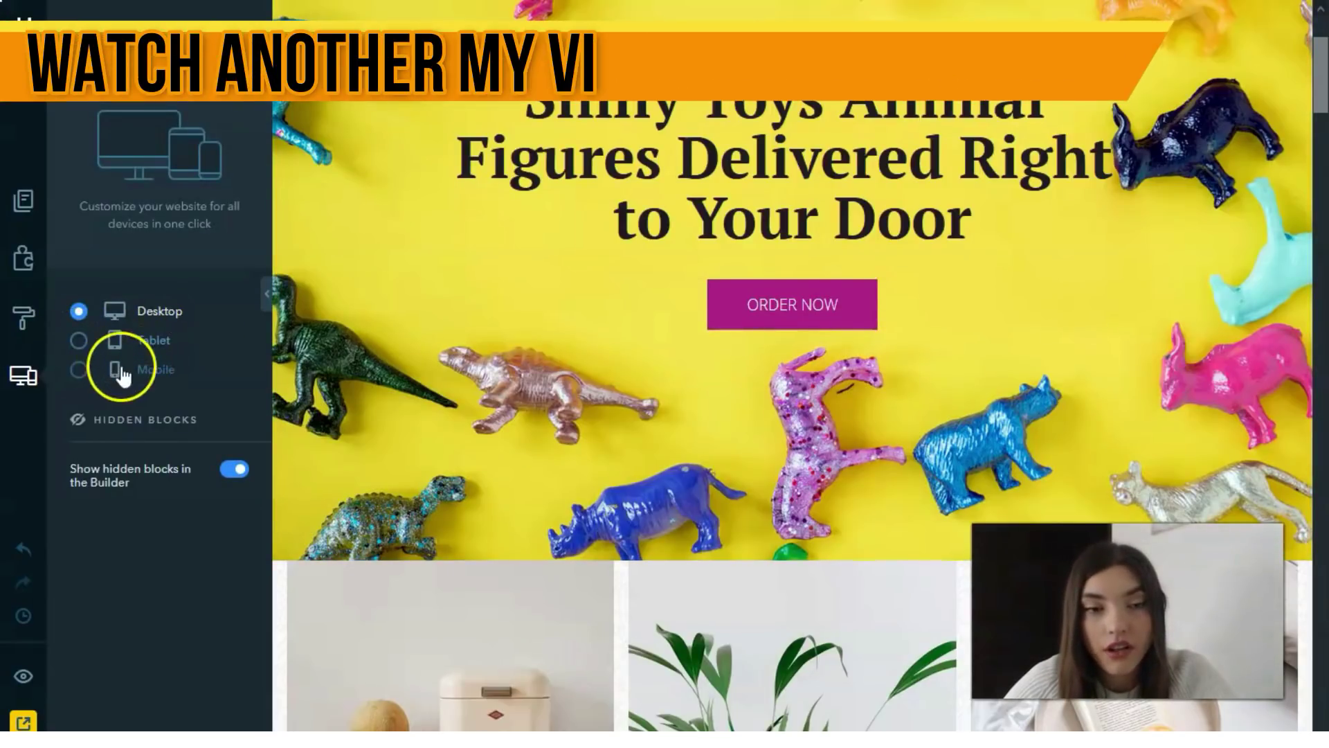
click(146, 342)
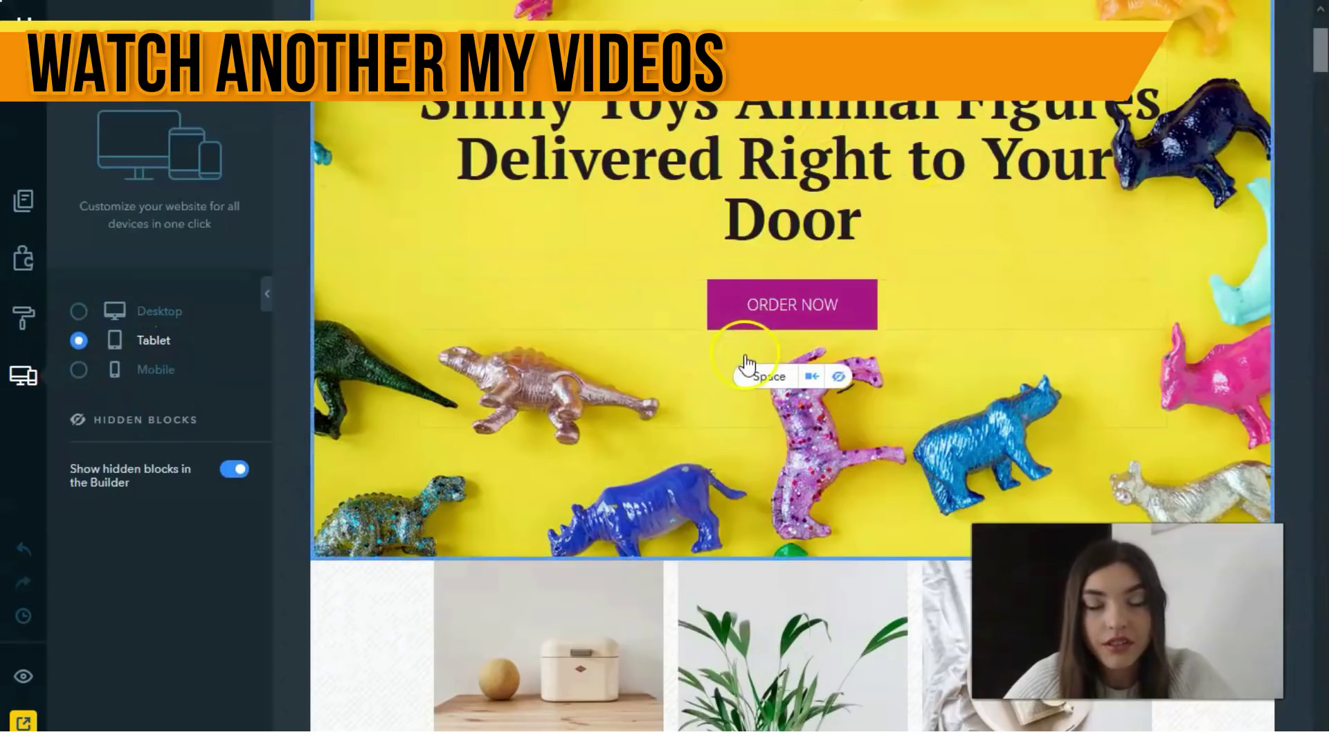
scroll(745, 357, down, 12)
scroll(743, 349, up, 5)
scroll(838, 285, down, 12)
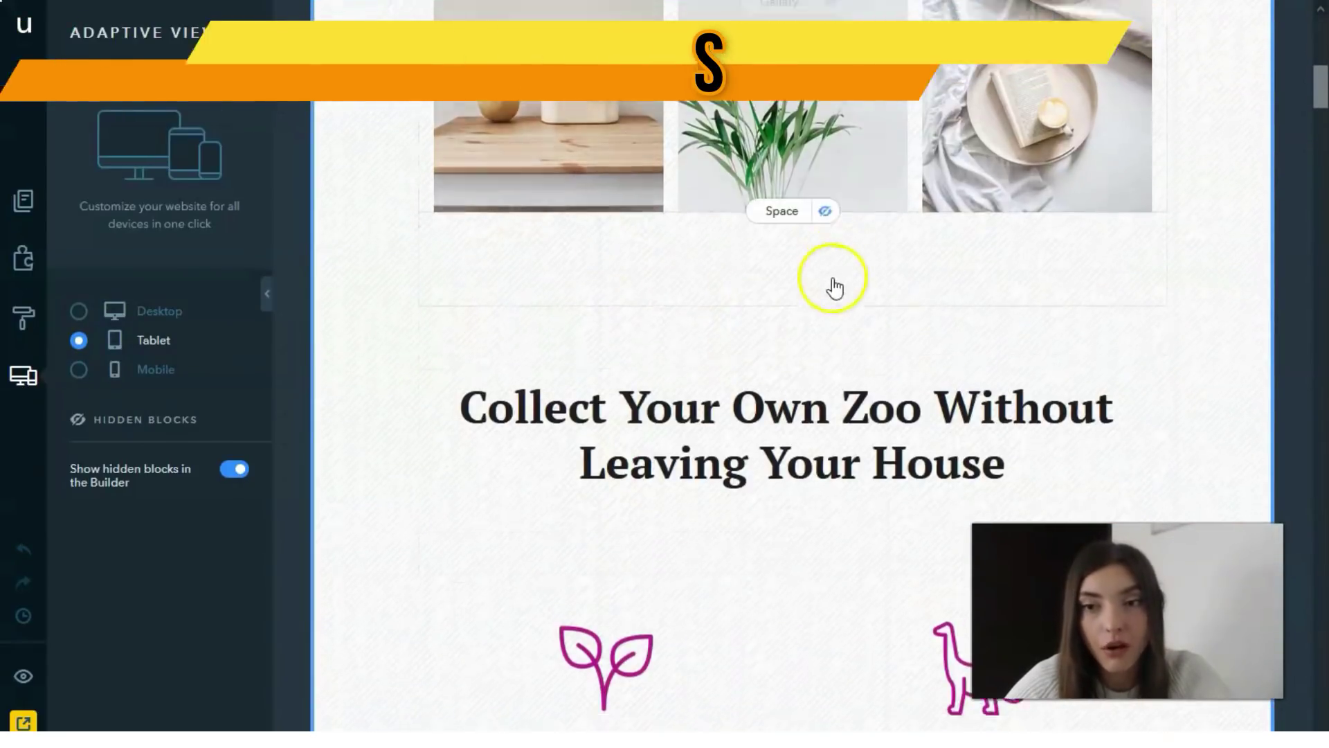
scroll(789, 301, down, 15)
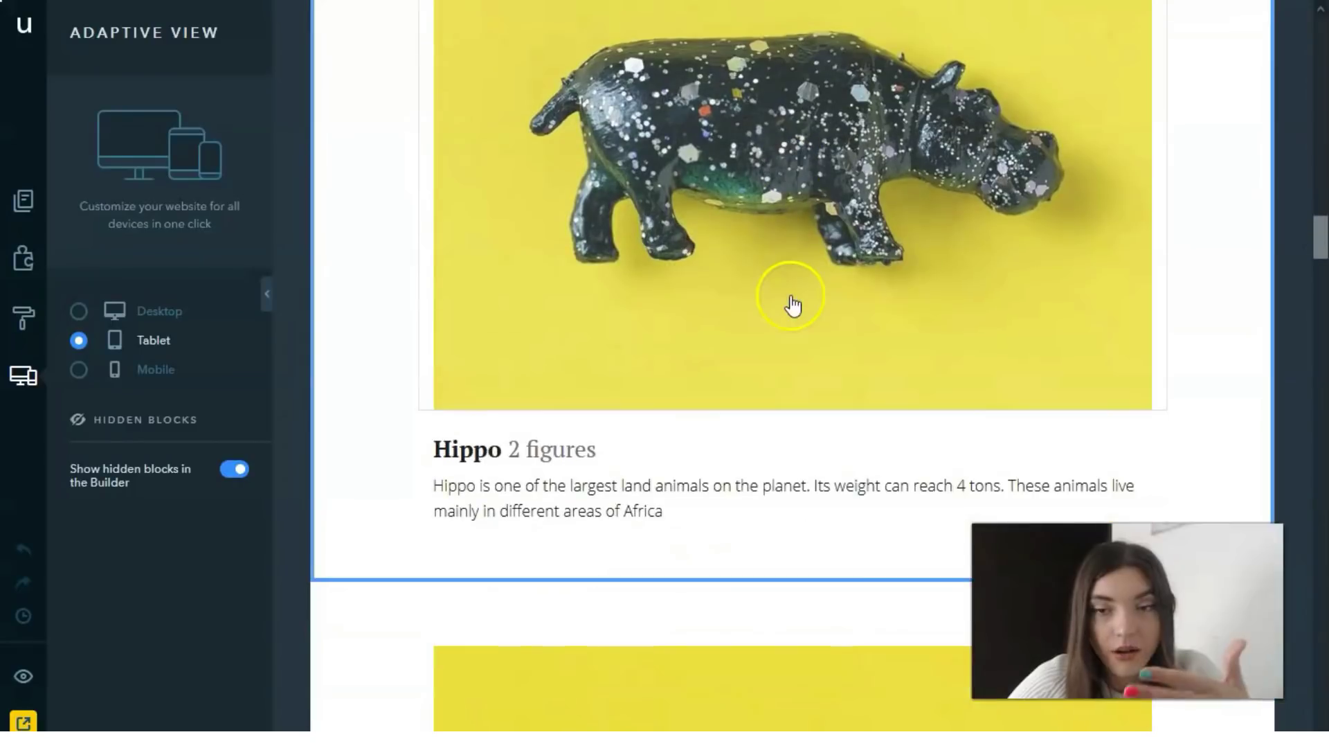
scroll(801, 312, down, 20)
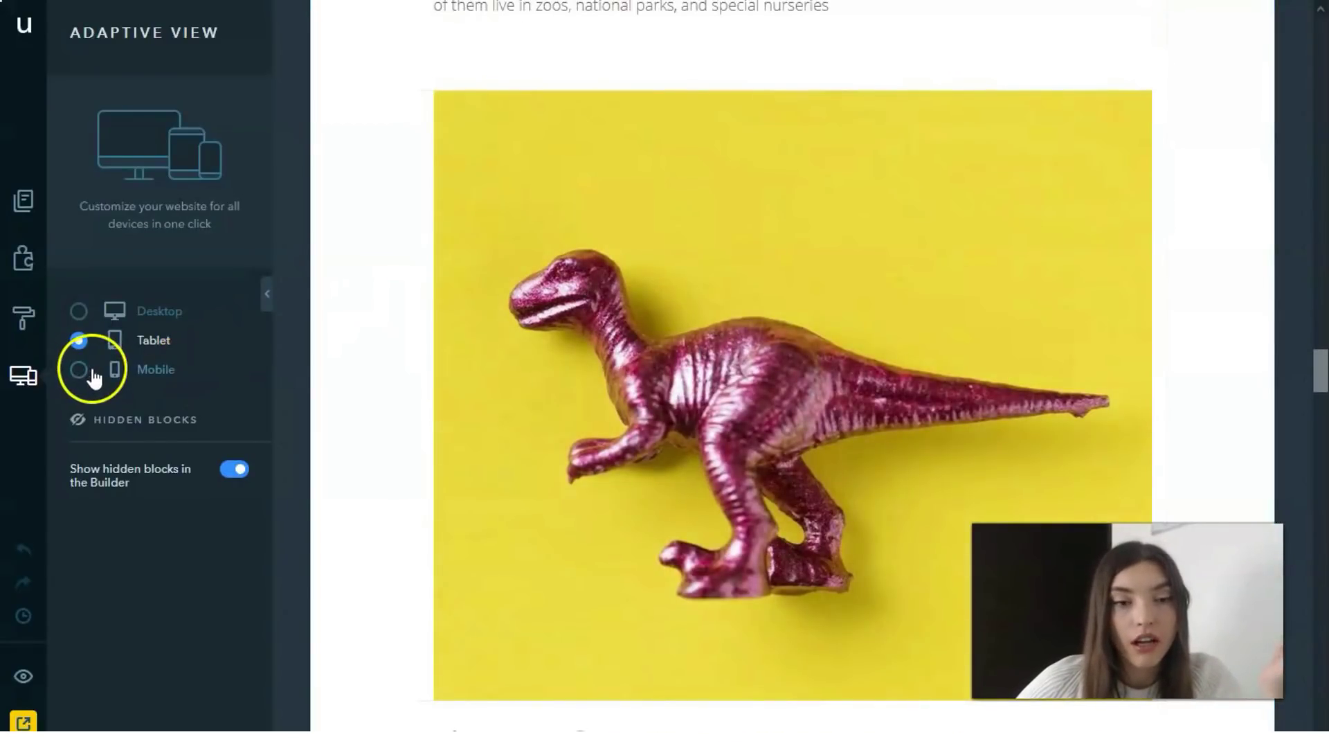
Step: Check the page in the Mobile view up to the opening banner, and return to the Desktop view
click(78, 369)
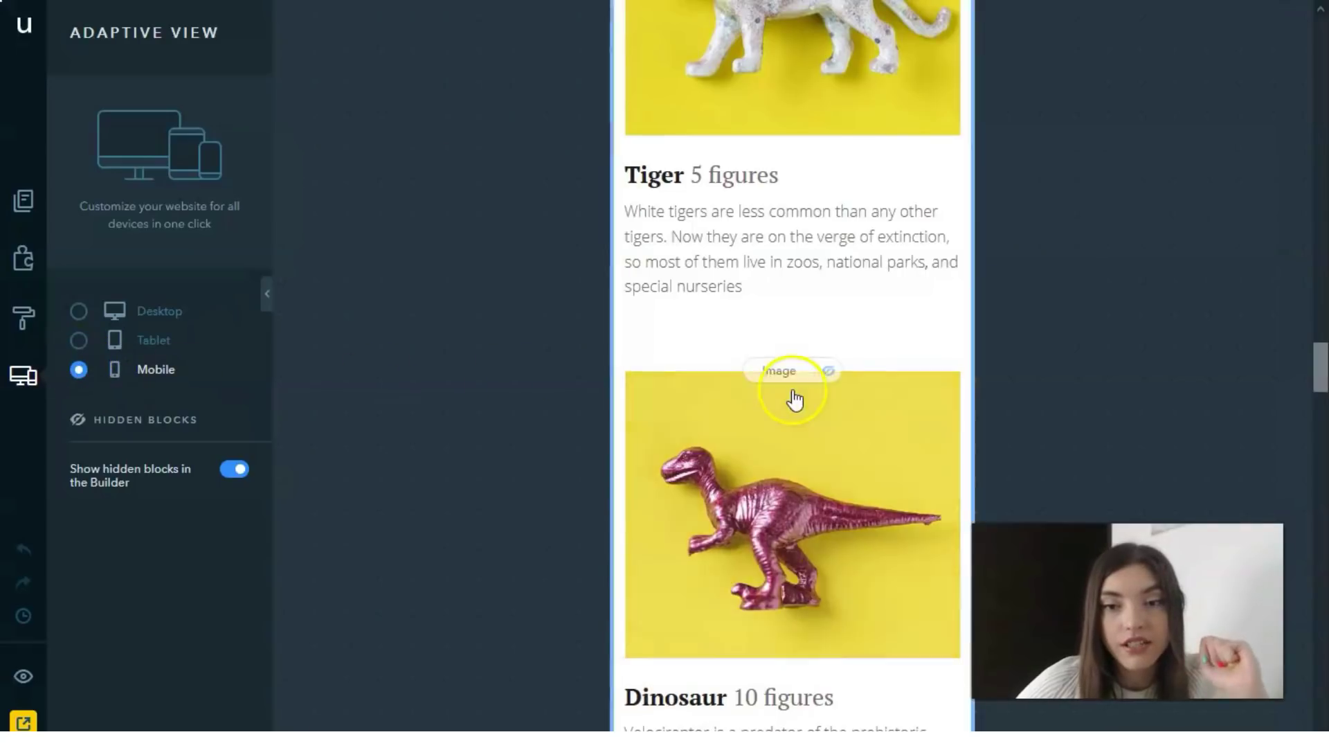
scroll(793, 395, up, 15)
scroll(793, 387, up, 20)
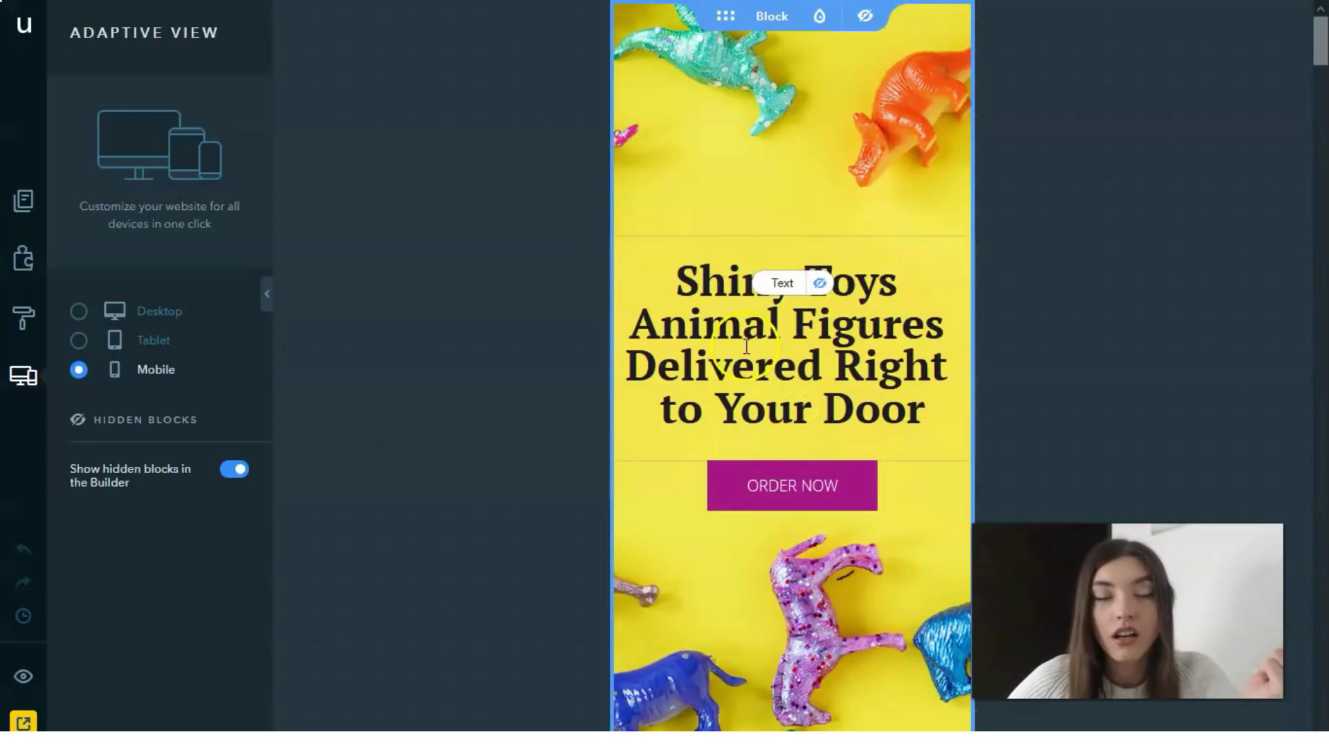
click(81, 312)
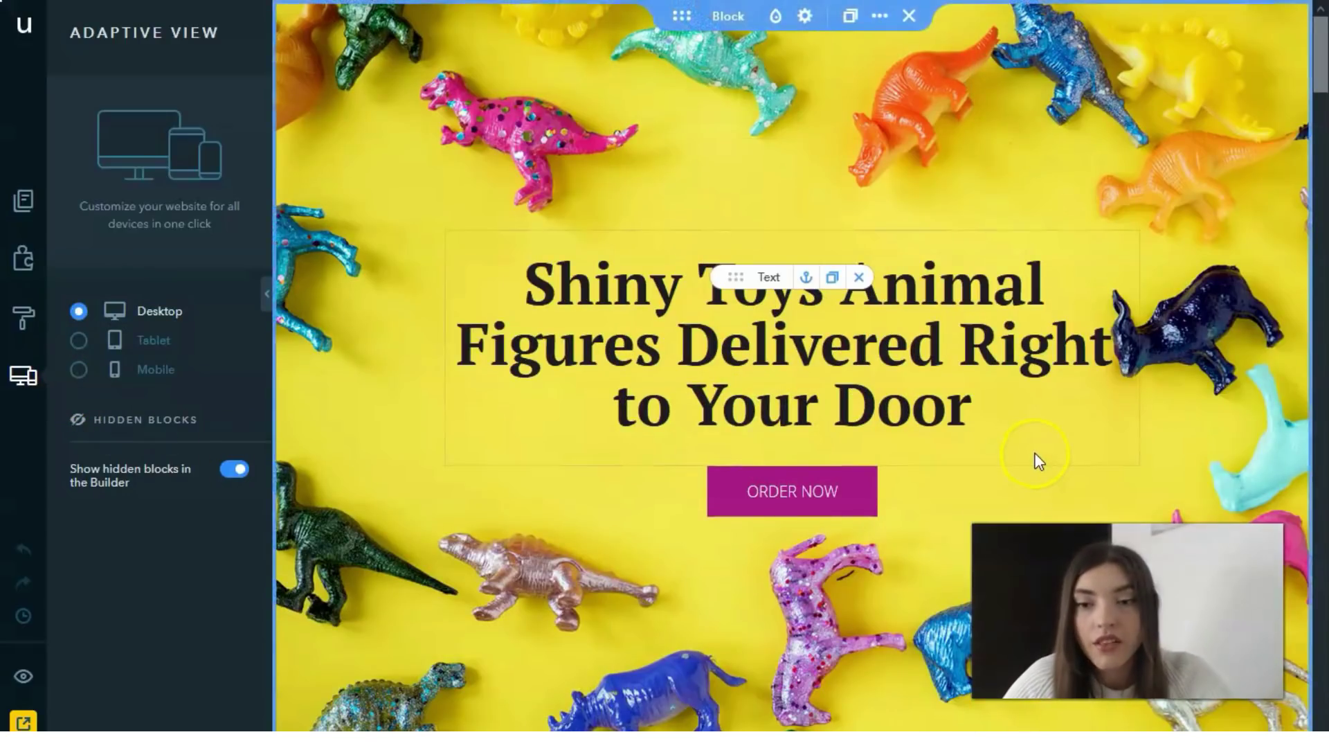
click(1145, 432)
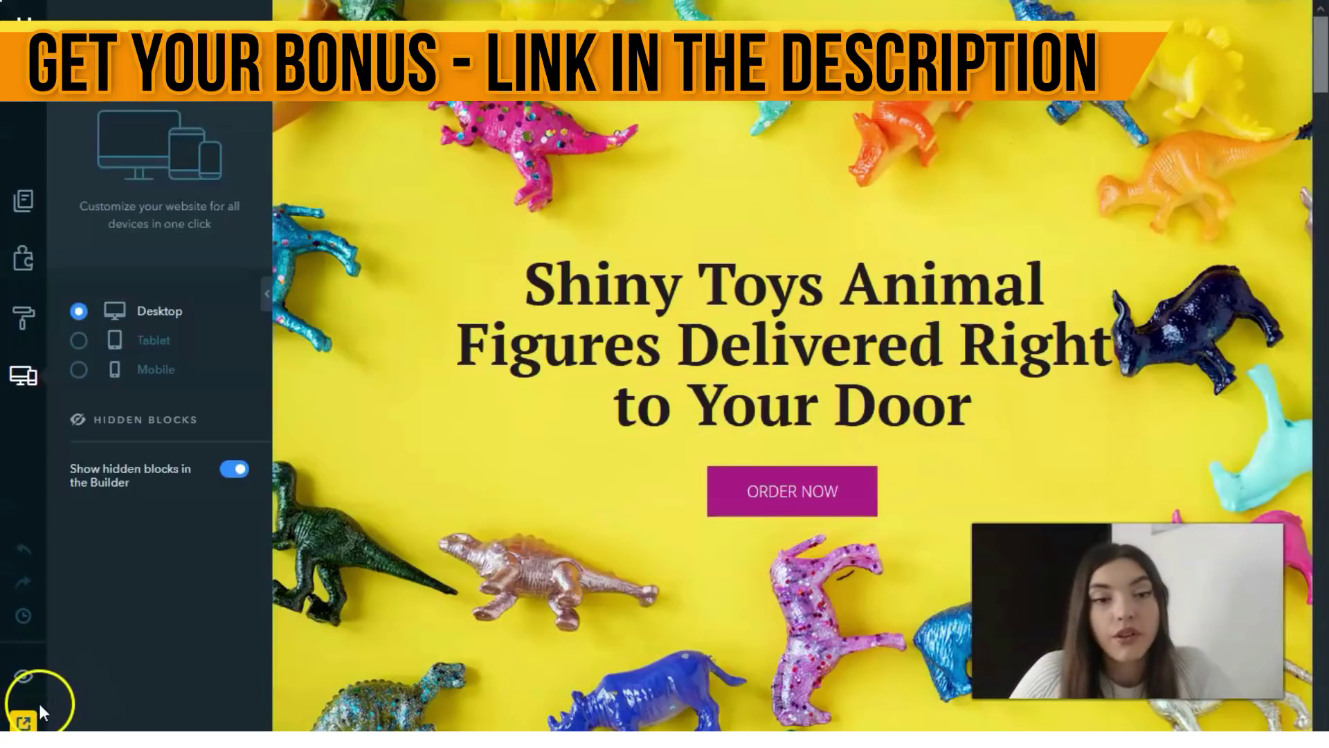
Step: Start editing the three-image gallery below the banner and bring up the stock photos of its image library
click(23, 200)
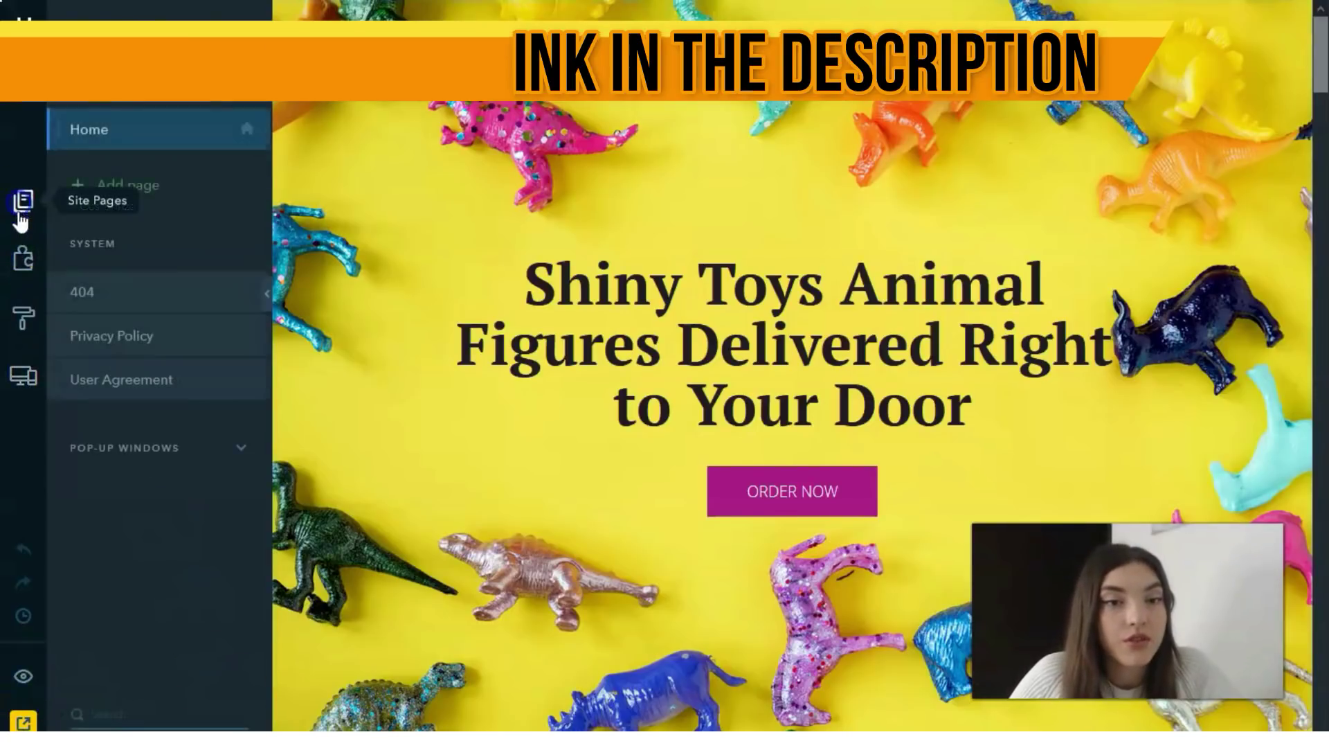
click(14, 251)
scroll(831, 256, down, 9)
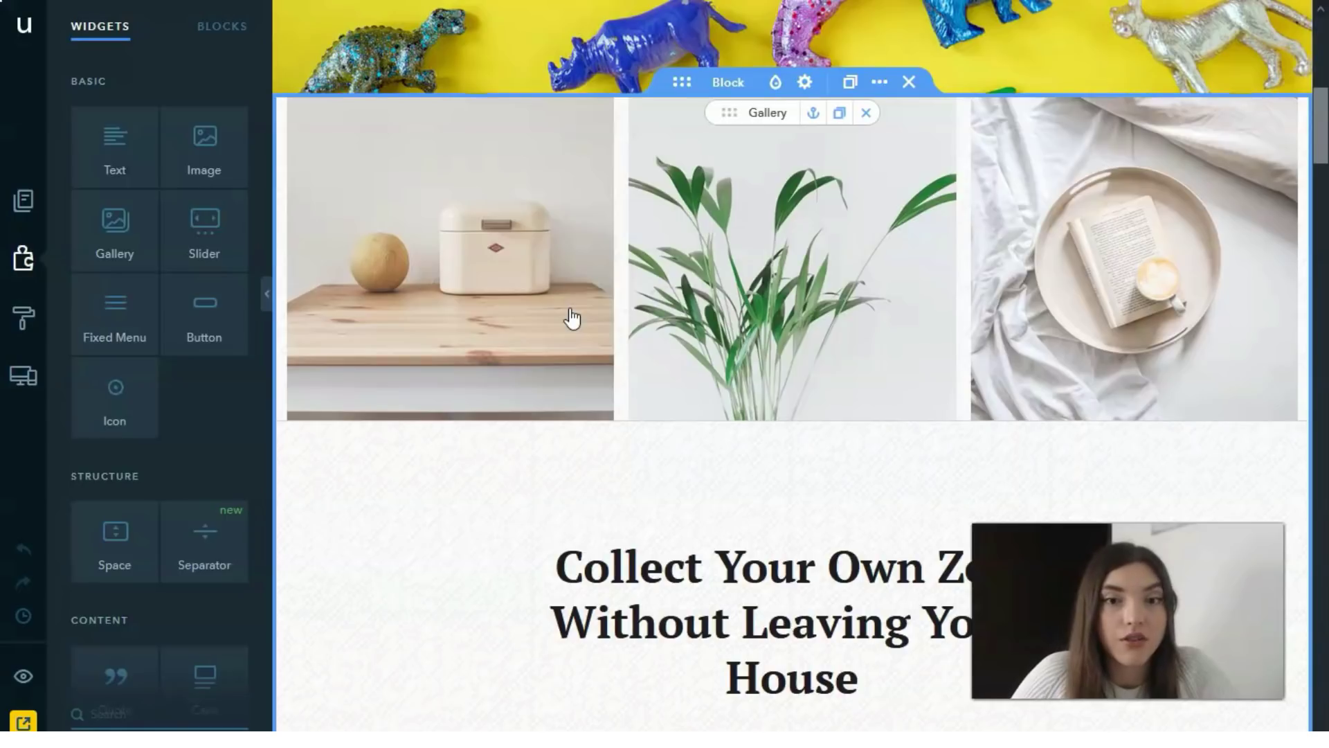
click(488, 230)
click(96, 266)
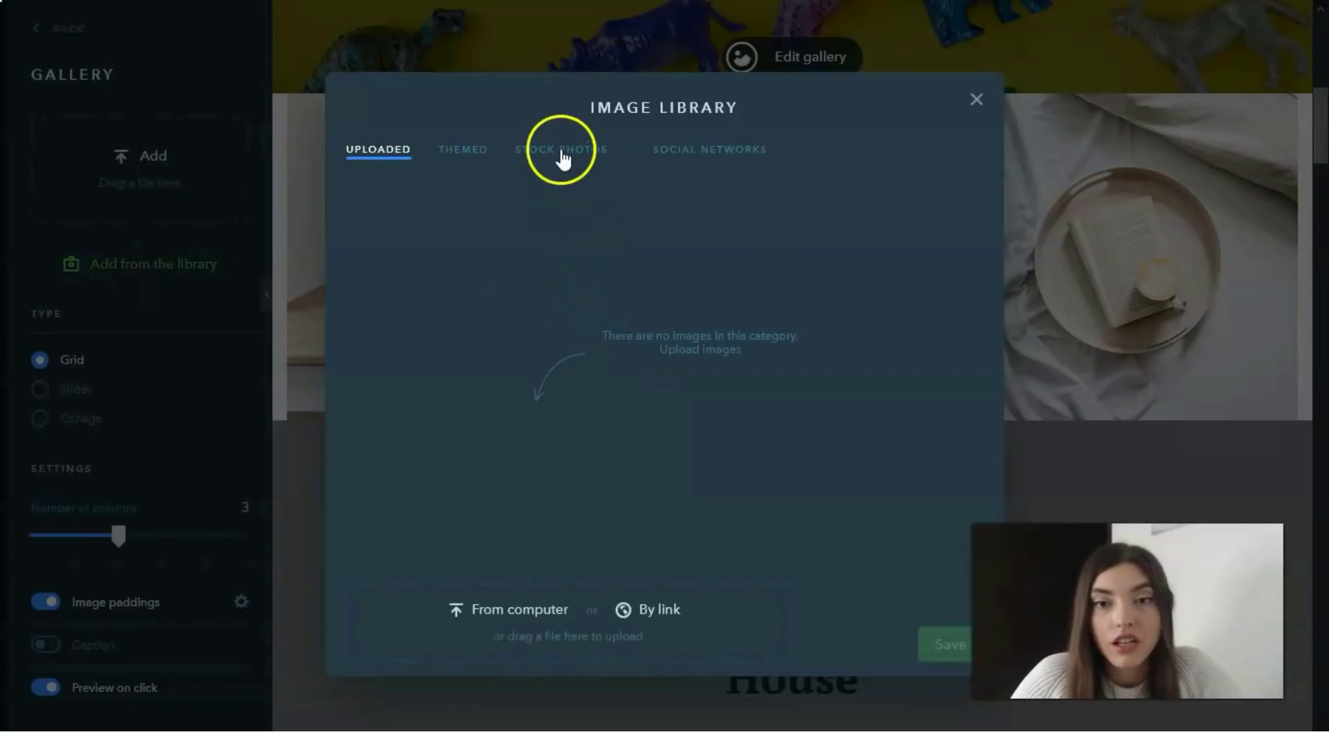
click(521, 160)
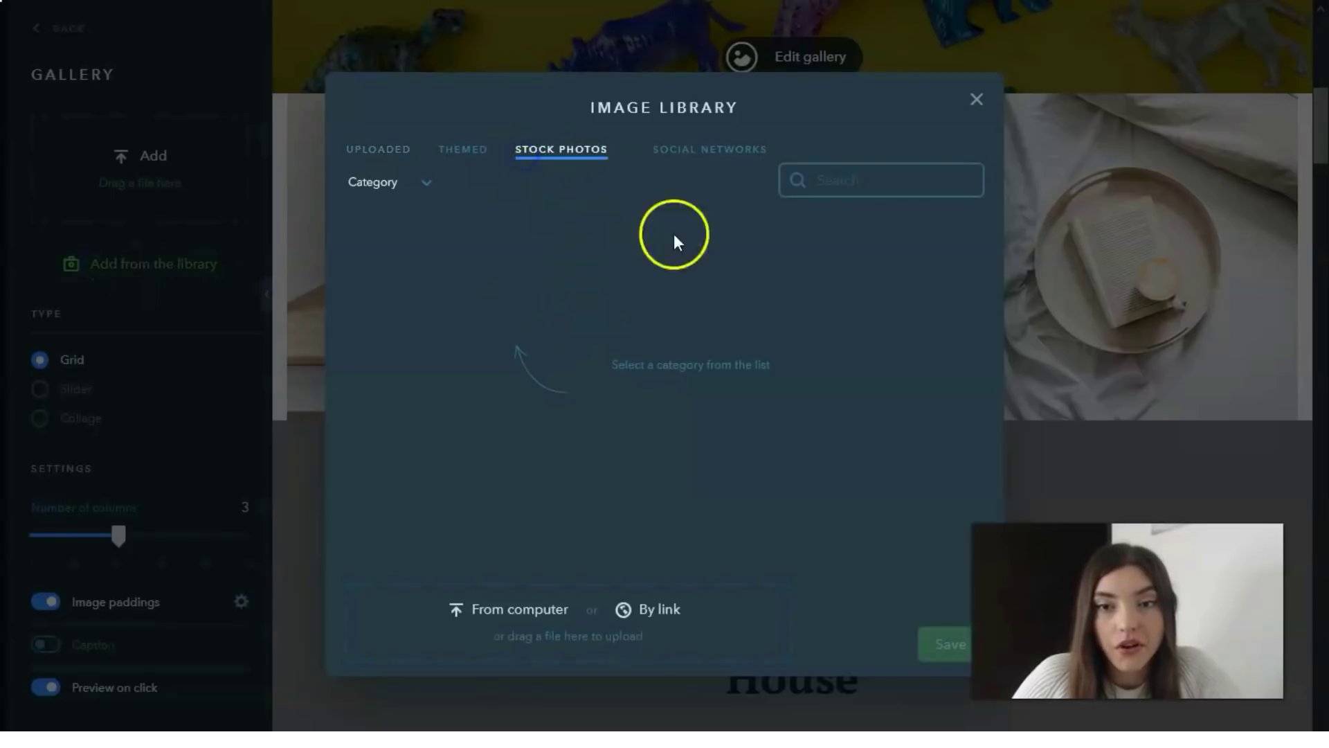
Step: Search the stock photos for "toys" and add the plush bunny photo on a white background to the gallery
click(800, 178)
text(toy)
key(Return)
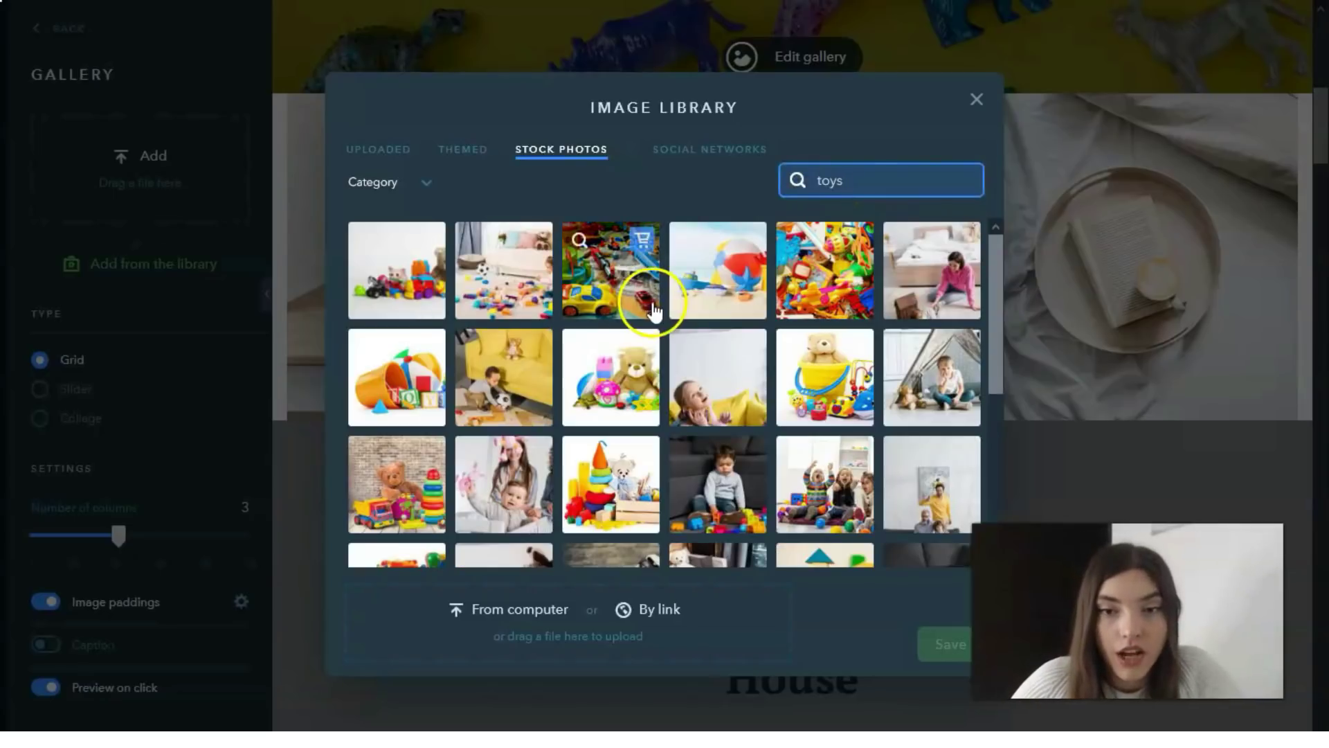
scroll(834, 385, down, 5)
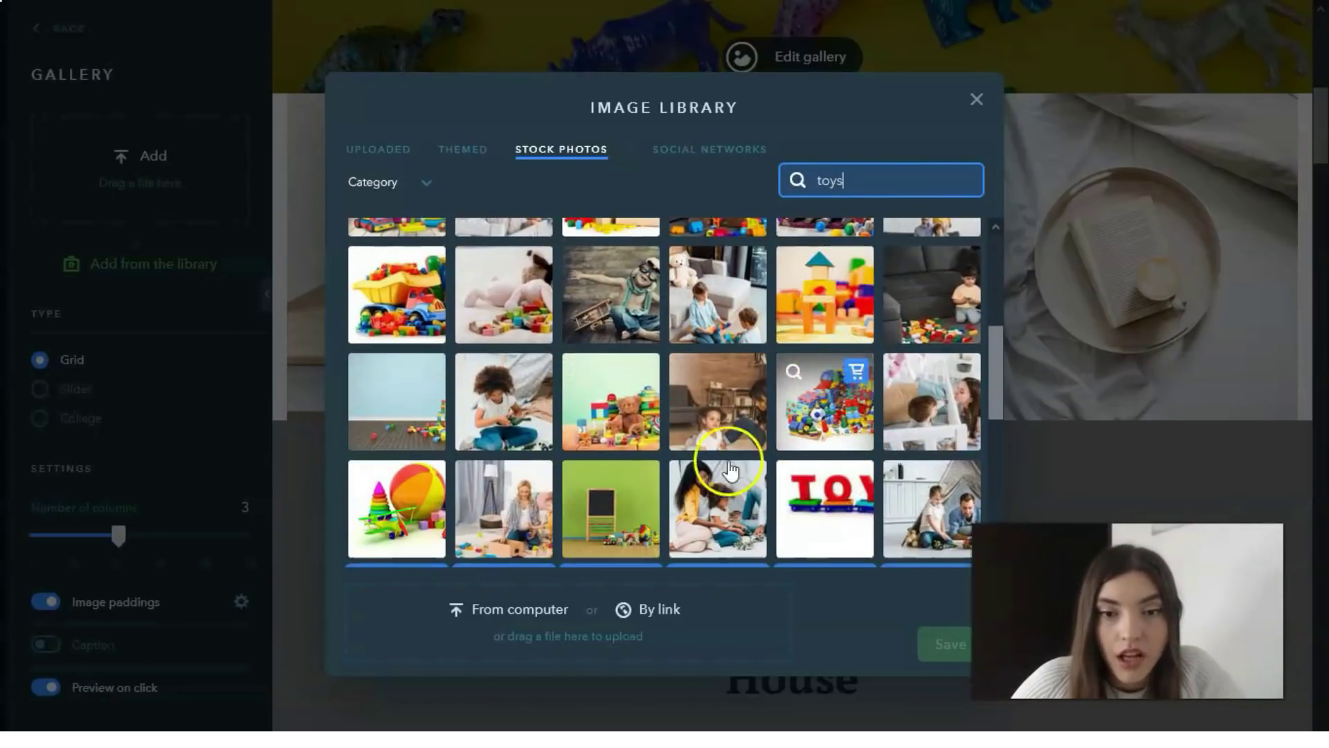
scroll(692, 484, down, 5)
scroll(574, 466, up, 3)
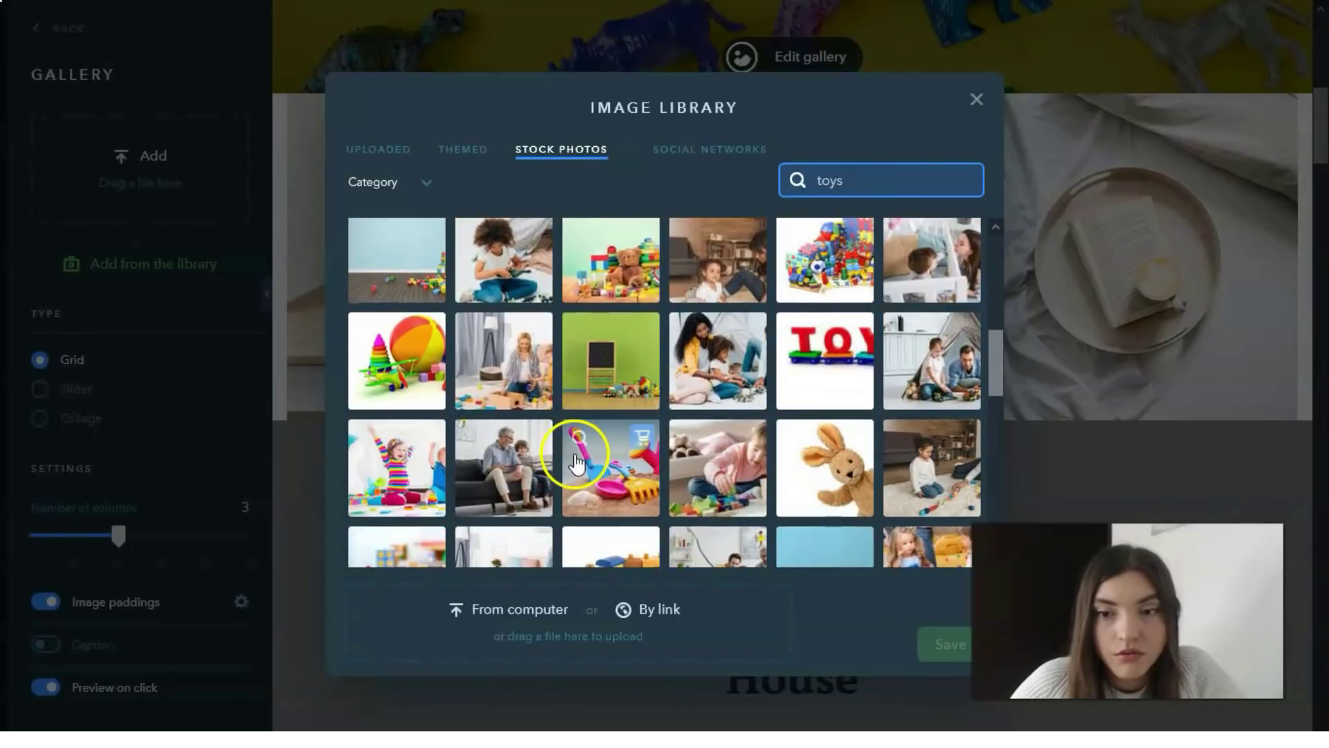
scroll(575, 463, down, 4)
scroll(575, 455, down, 8)
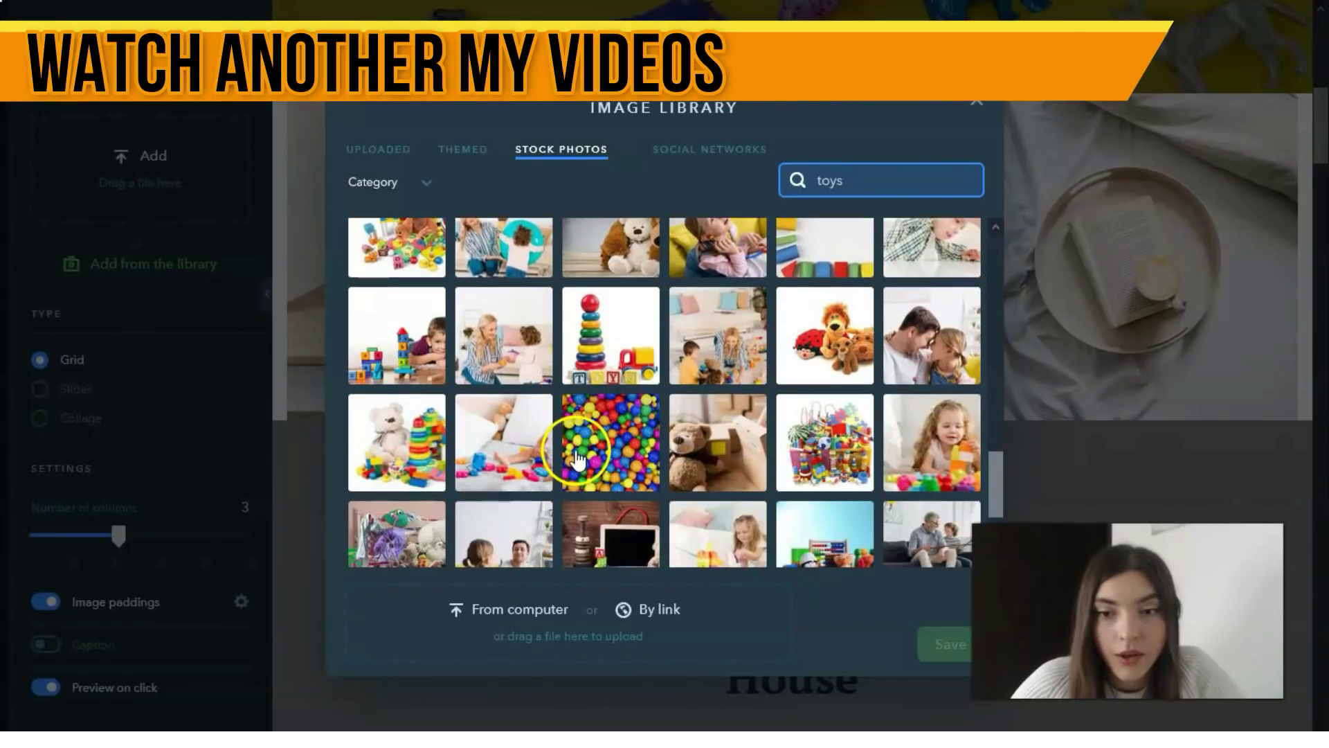
scroll(582, 457, up, 5)
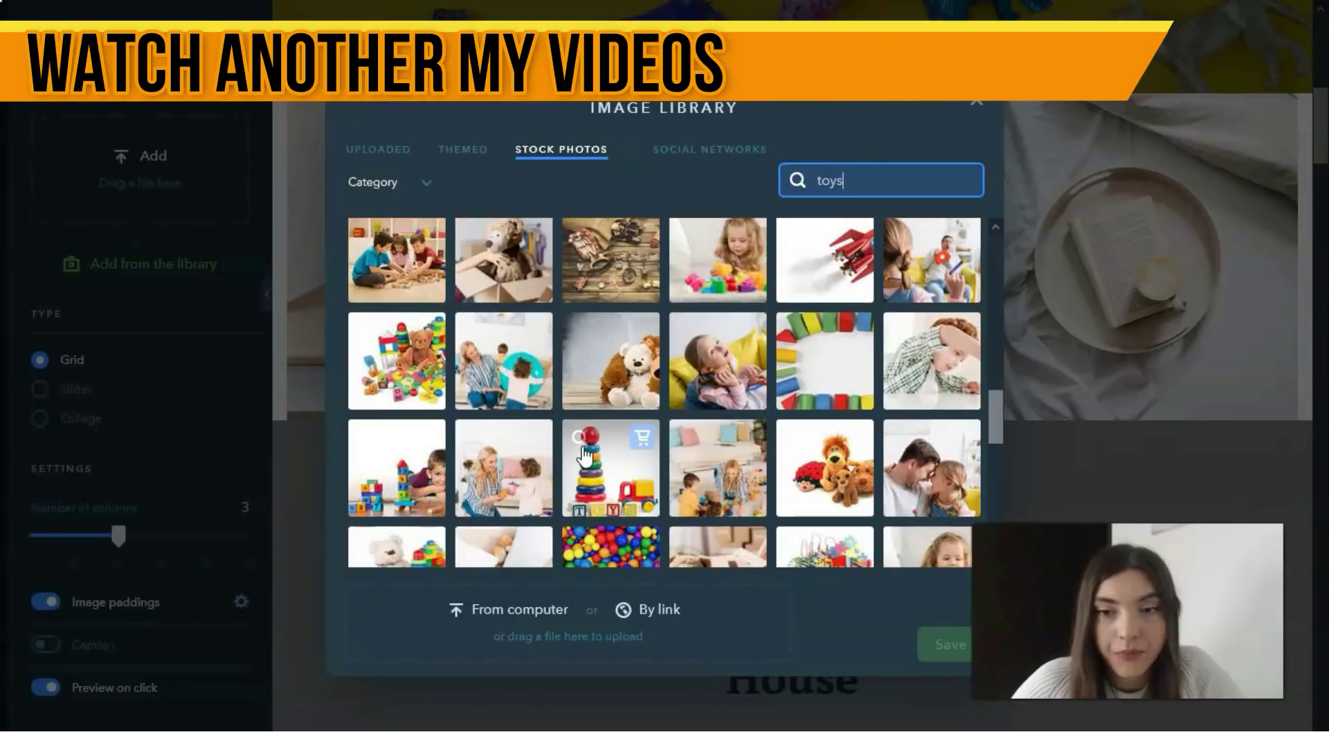
click(817, 437)
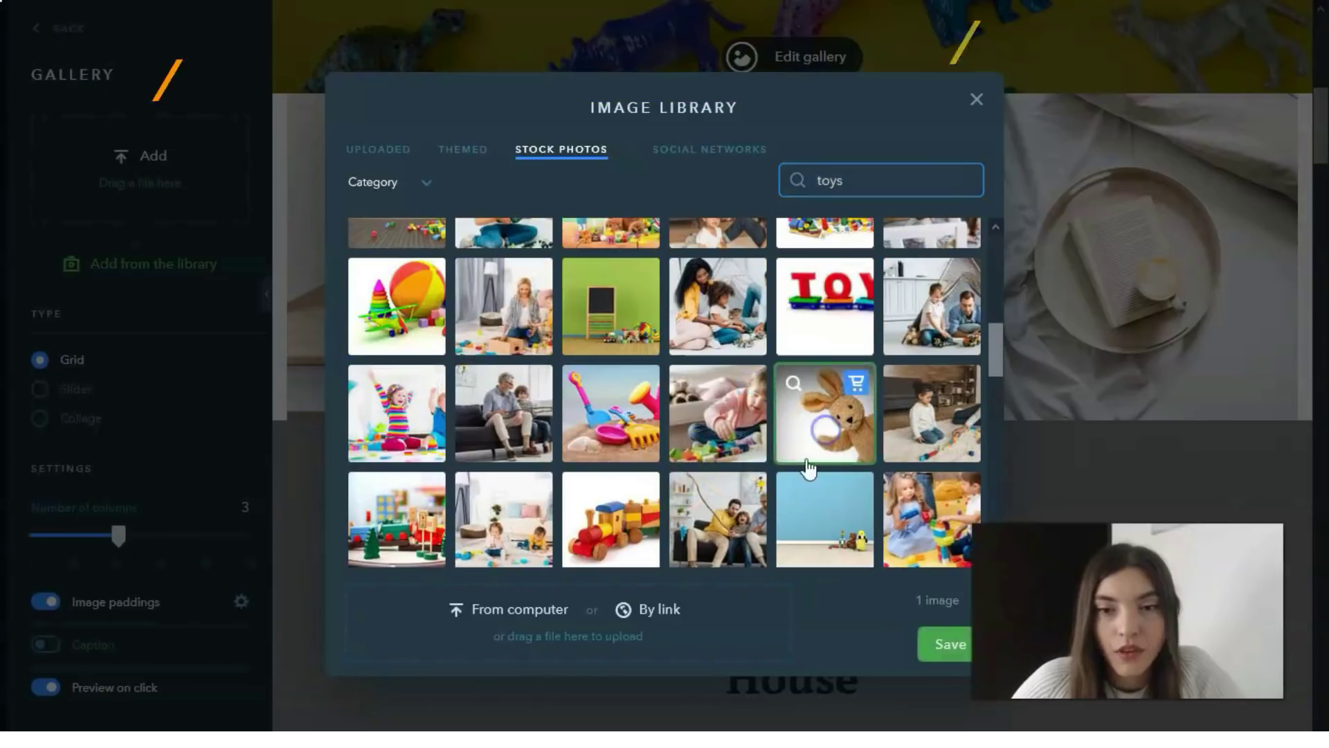
click(922, 636)
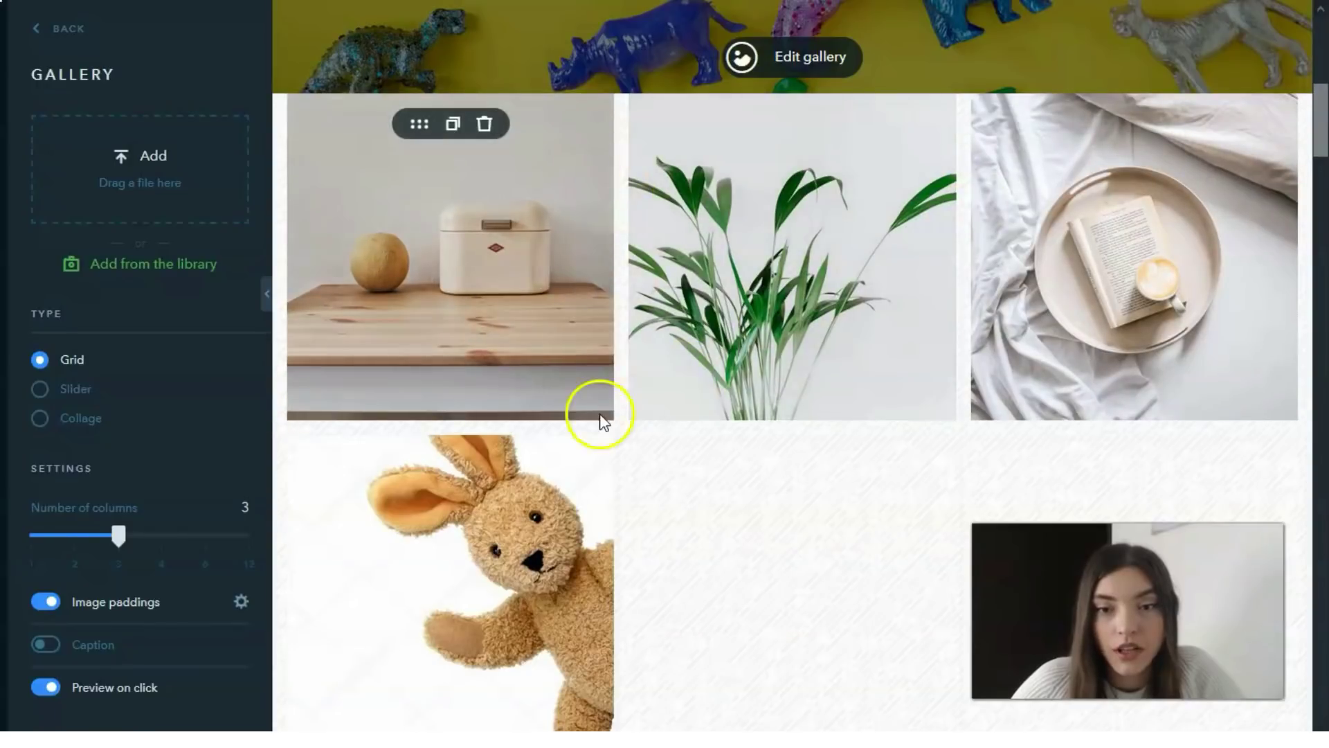
Step: Delete the gallery's three placeholder images: the bread box, the green plant and the book on a tray
click(485, 125)
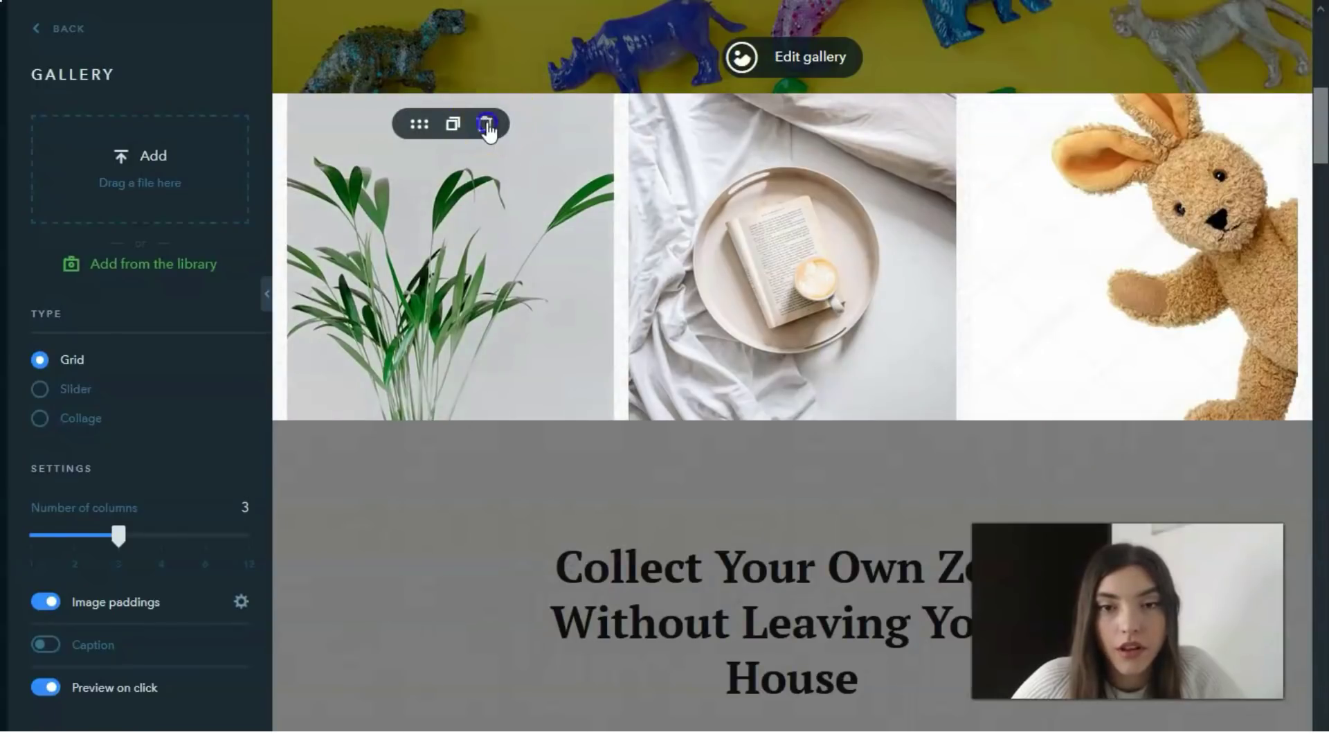
click(487, 125)
click(487, 125)
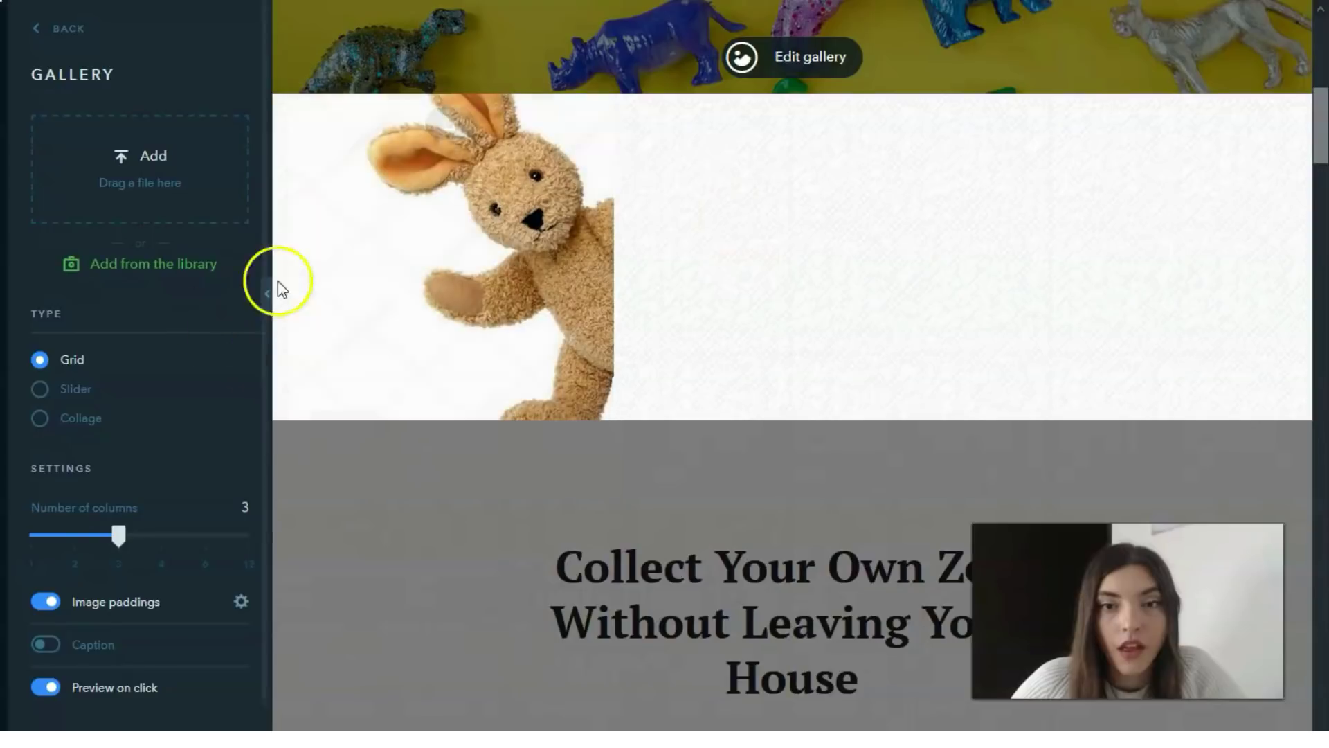
Step: Reopen the gallery's image library and search the stock photos for "elements"
click(103, 264)
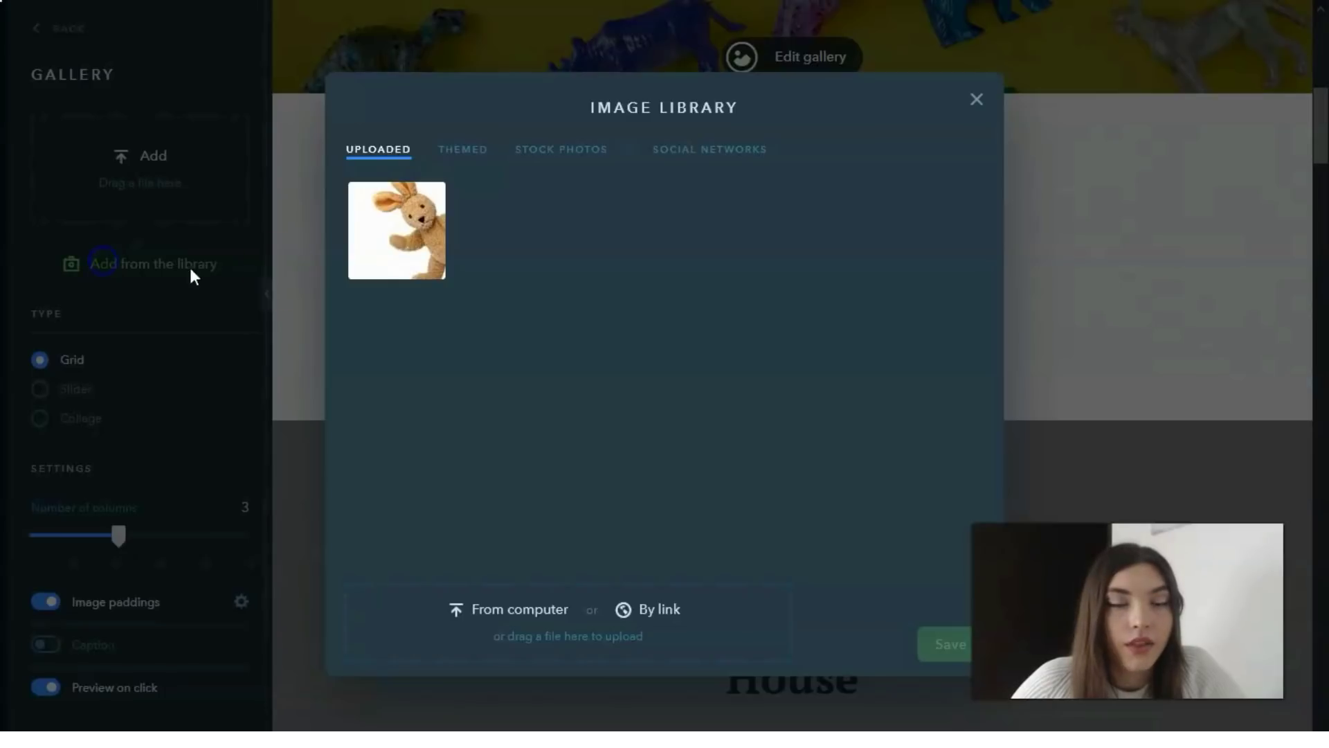
click(560, 176)
click(864, 181)
drag(866, 179, 645, 182)
key(BackSpace)
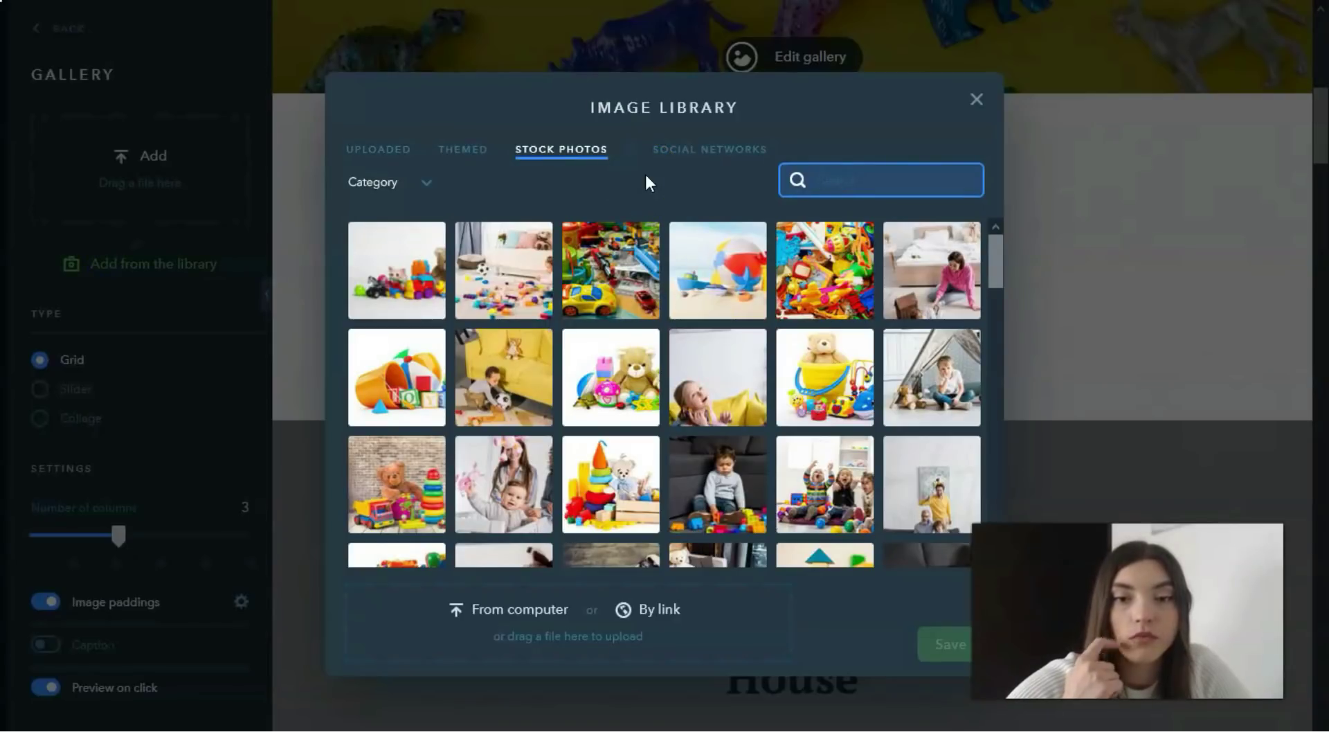
text(el)
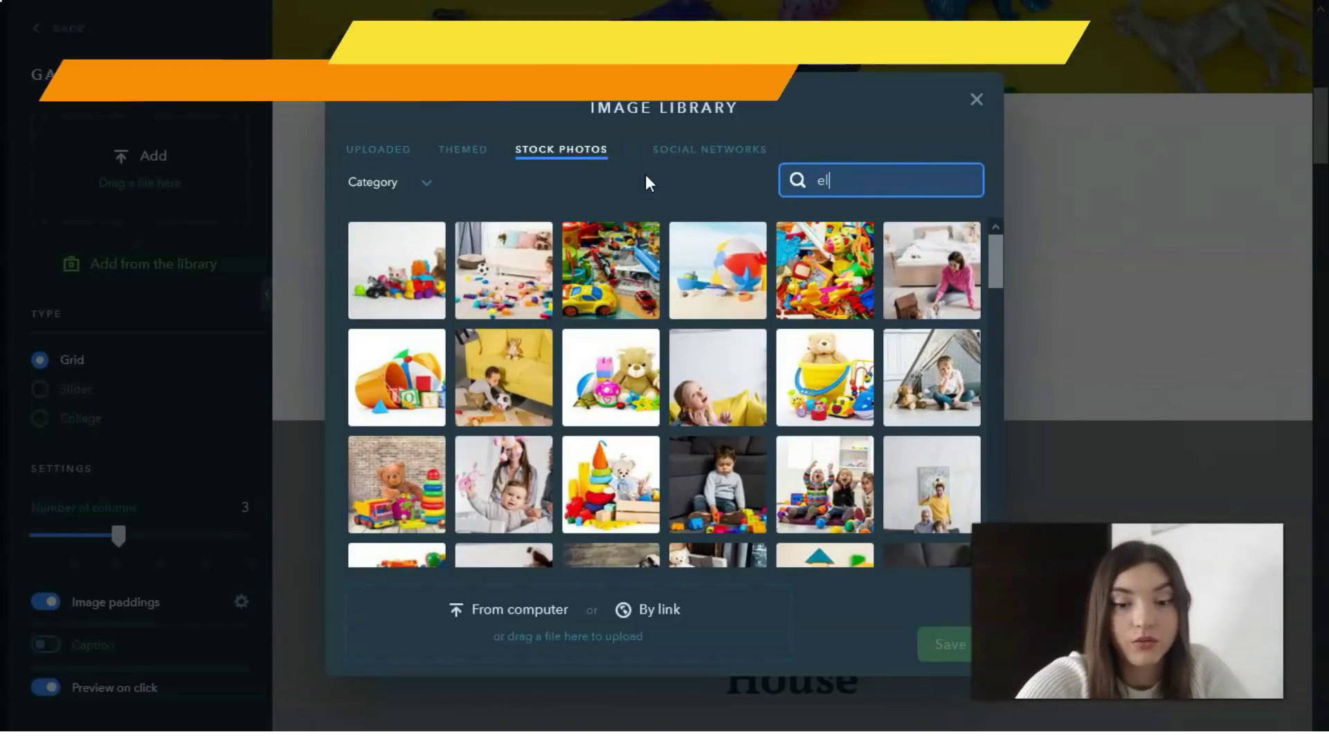
text(ement)
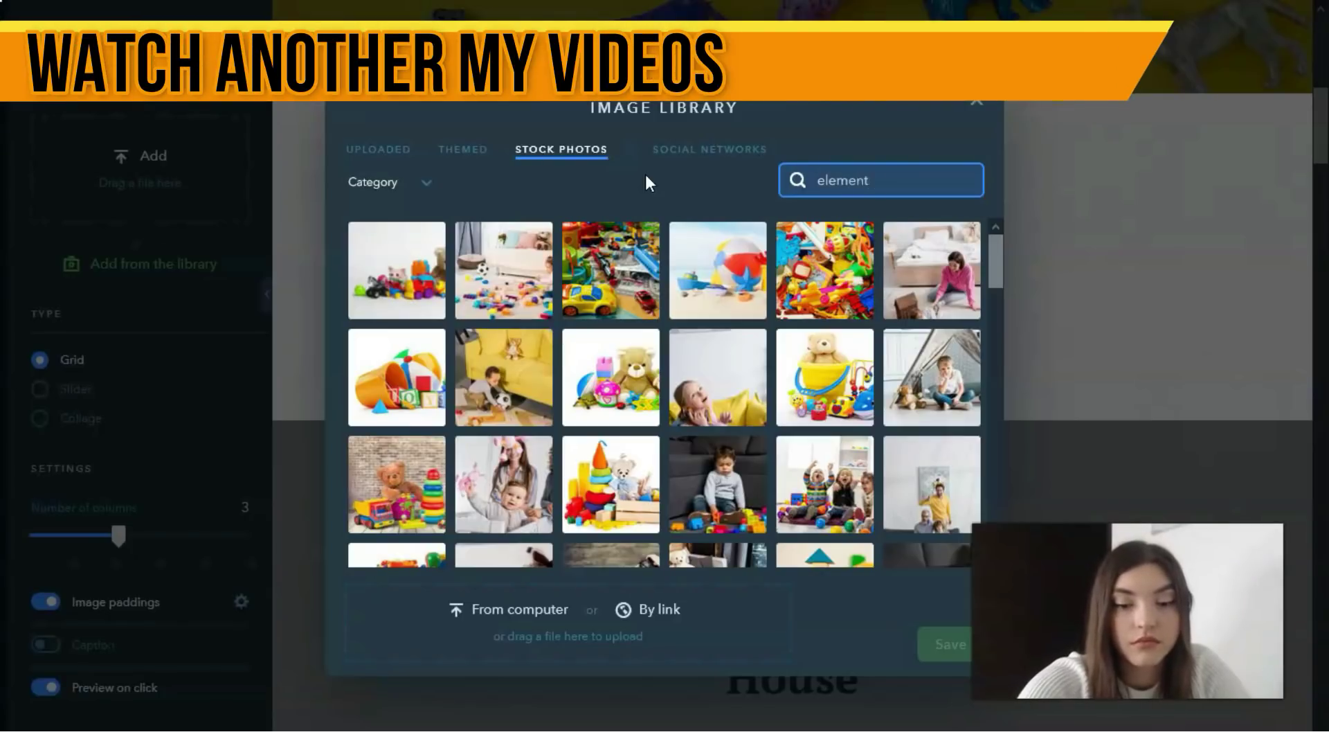
text(s)
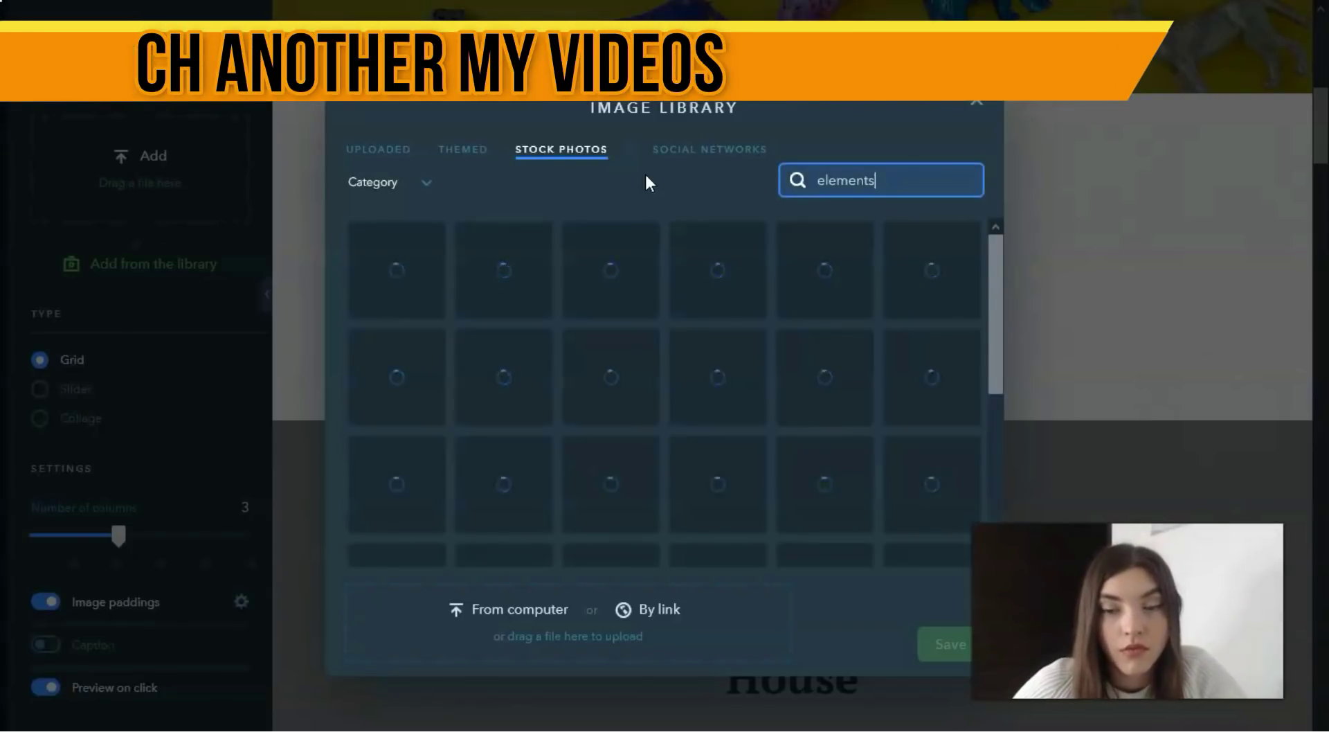
Step: Look through the "elements" stock photos for further gallery images, and clear the search term
scroll(638, 405, down, 4)
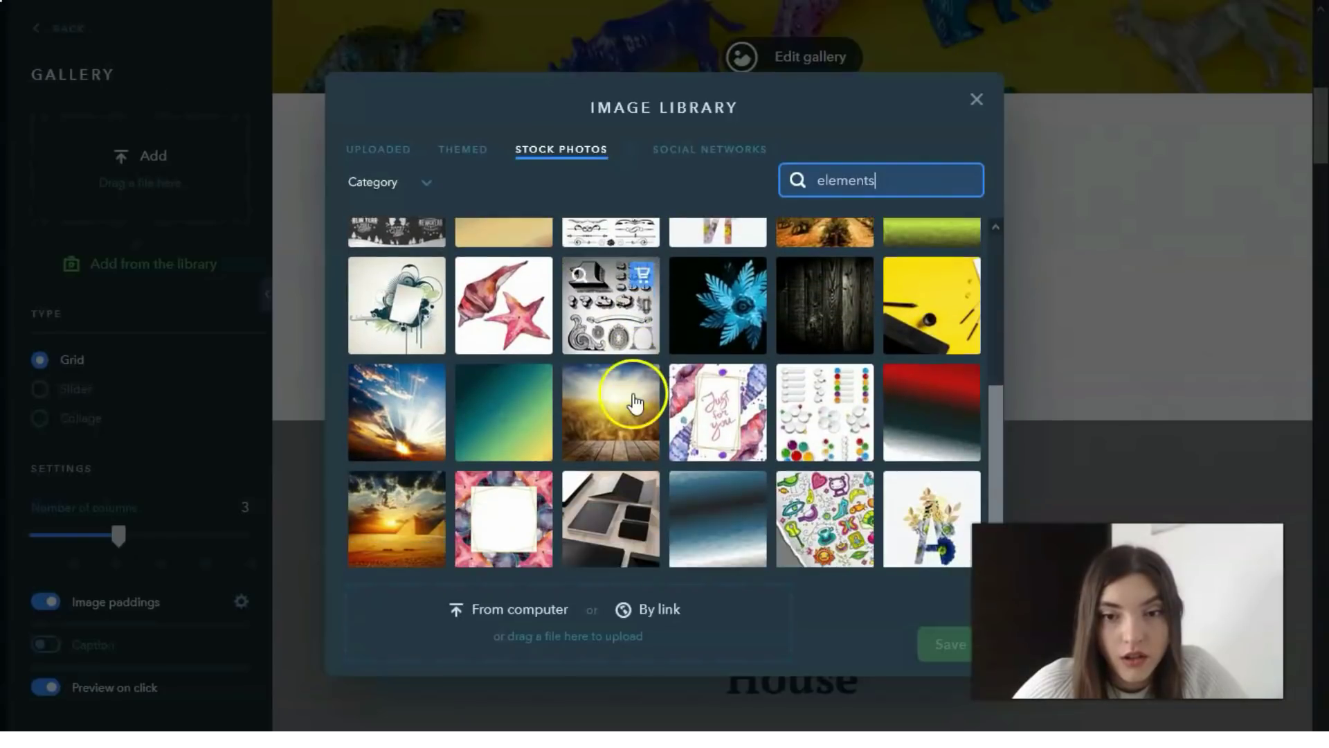
scroll(635, 400, down, 4)
scroll(633, 396, down, 4)
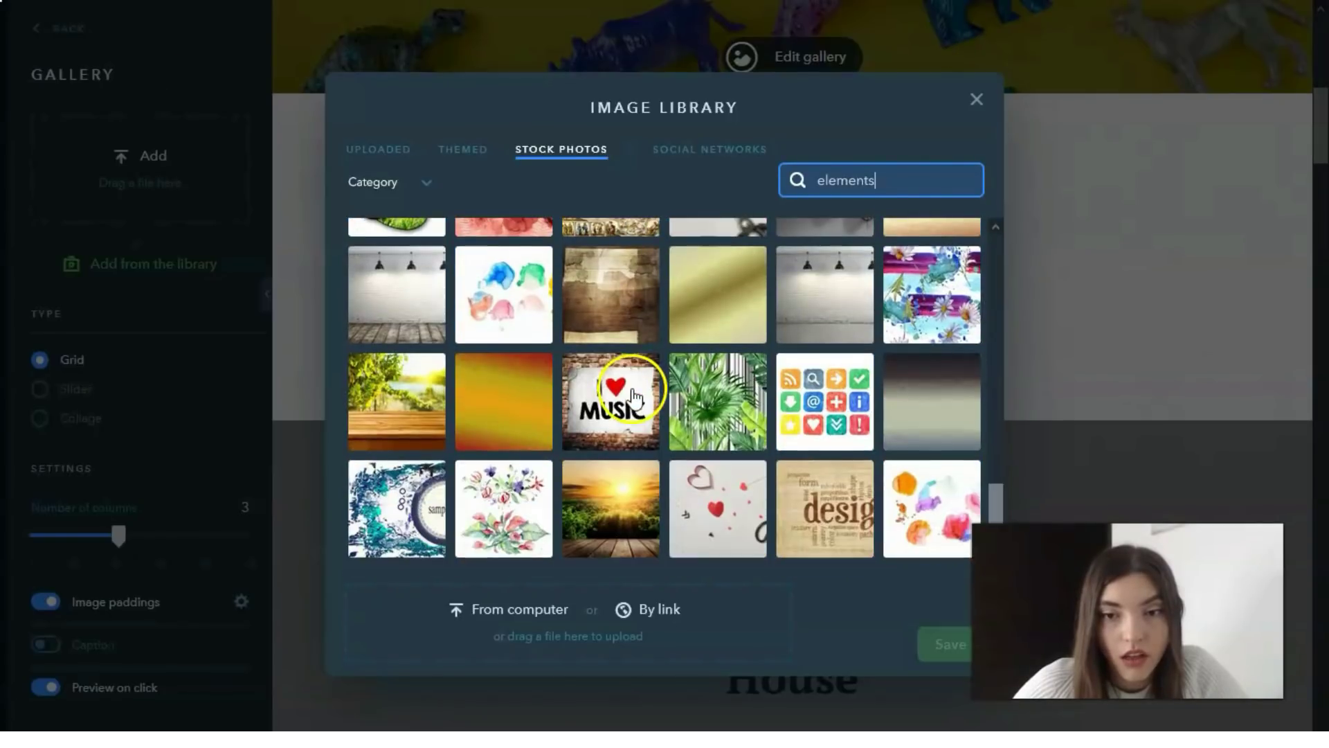
scroll(665, 318, down, 4)
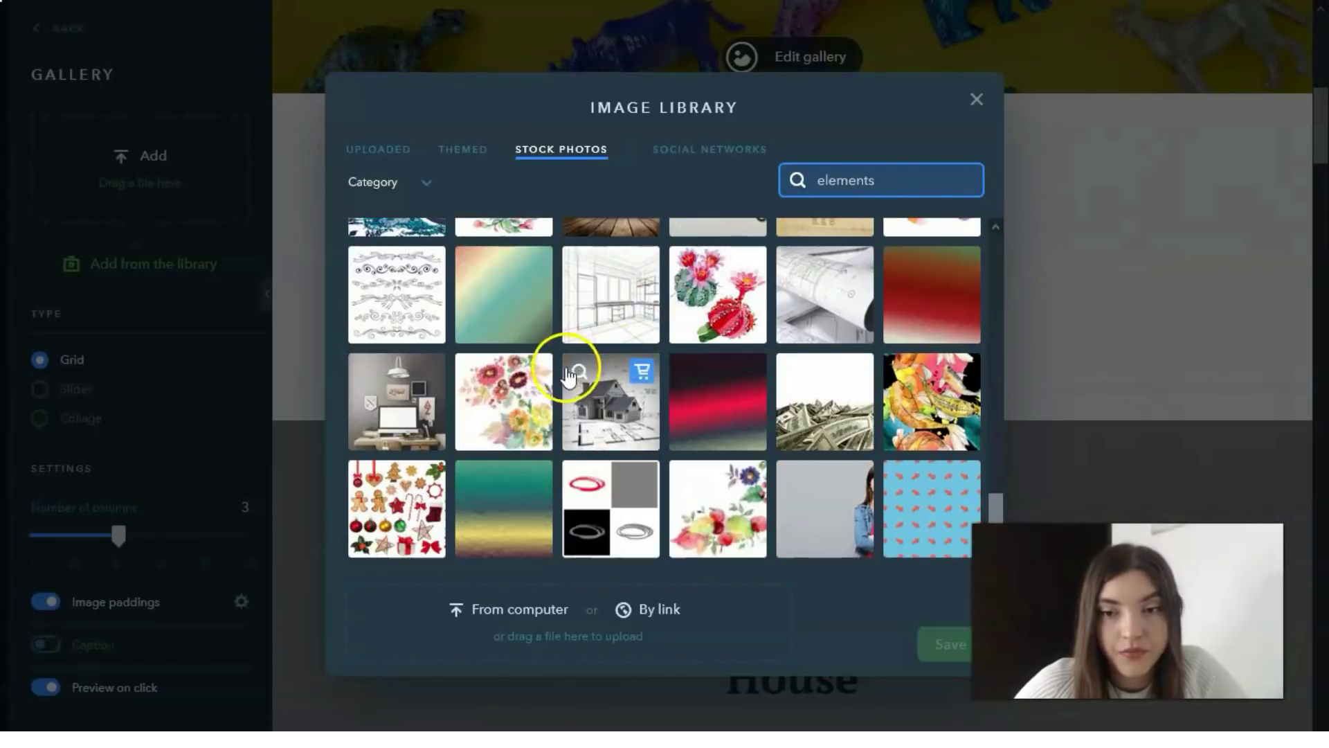
scroll(634, 363, down, 5)
scroll(559, 360, down, 4)
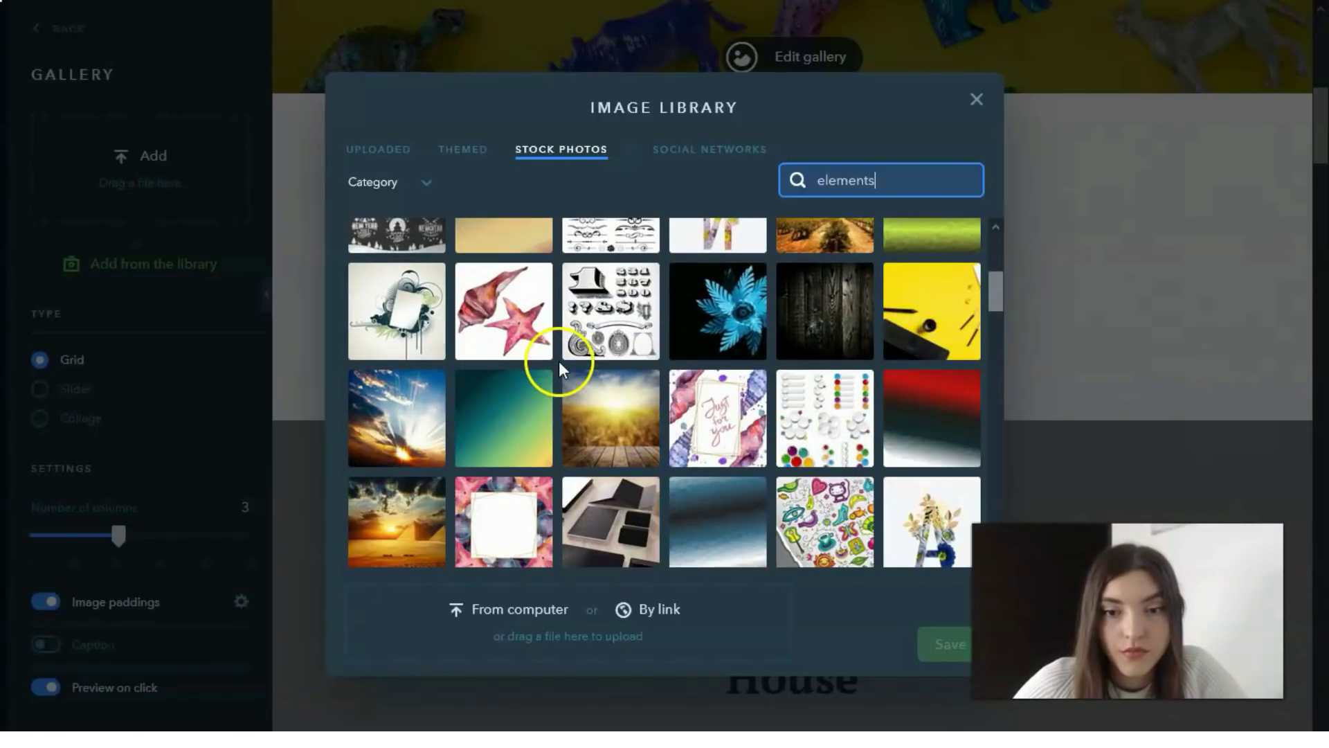
drag(903, 178, 736, 182)
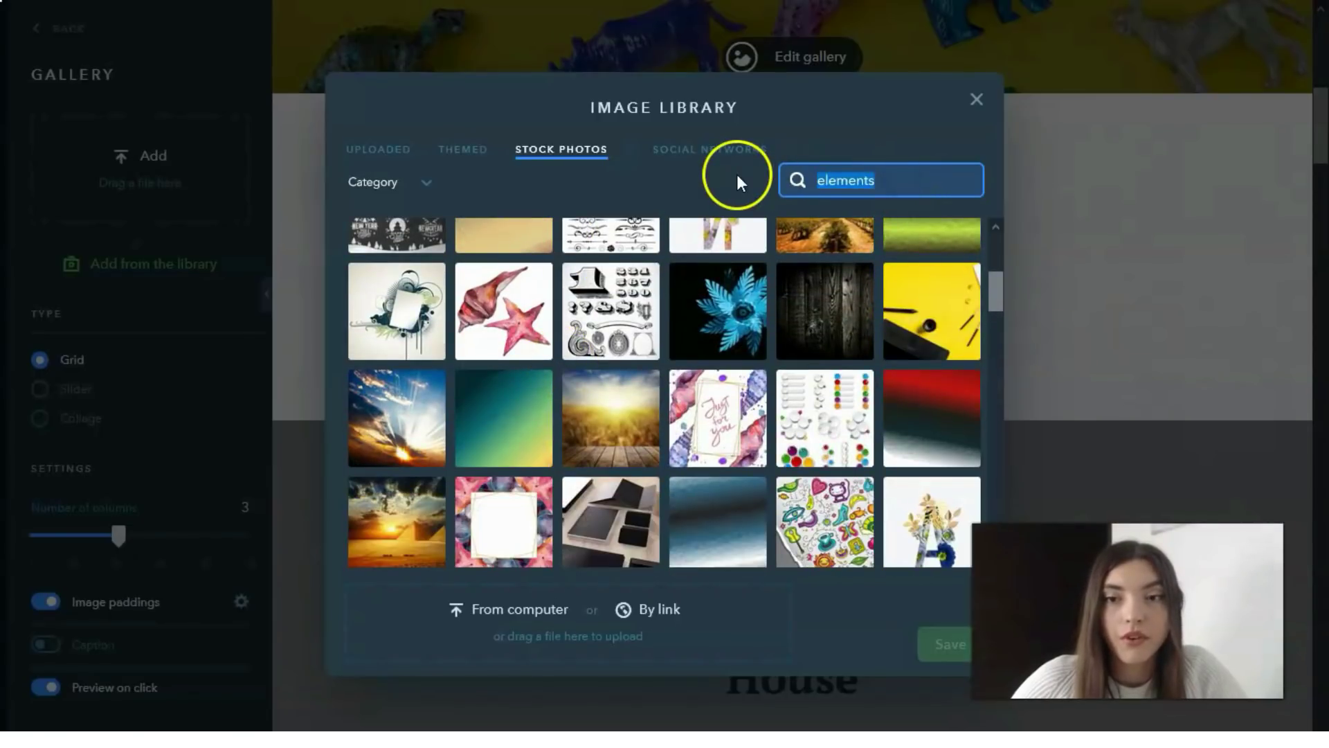
key(BackSpace)
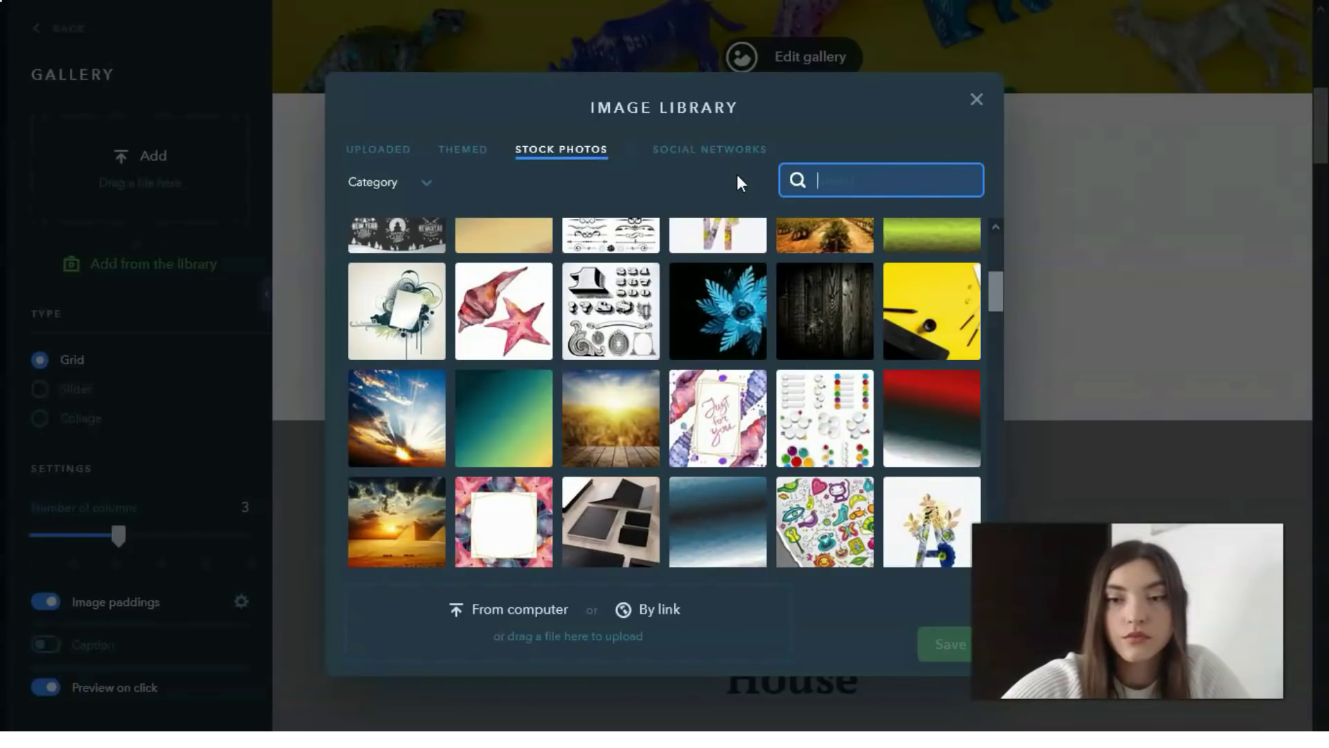
click(15, 700)
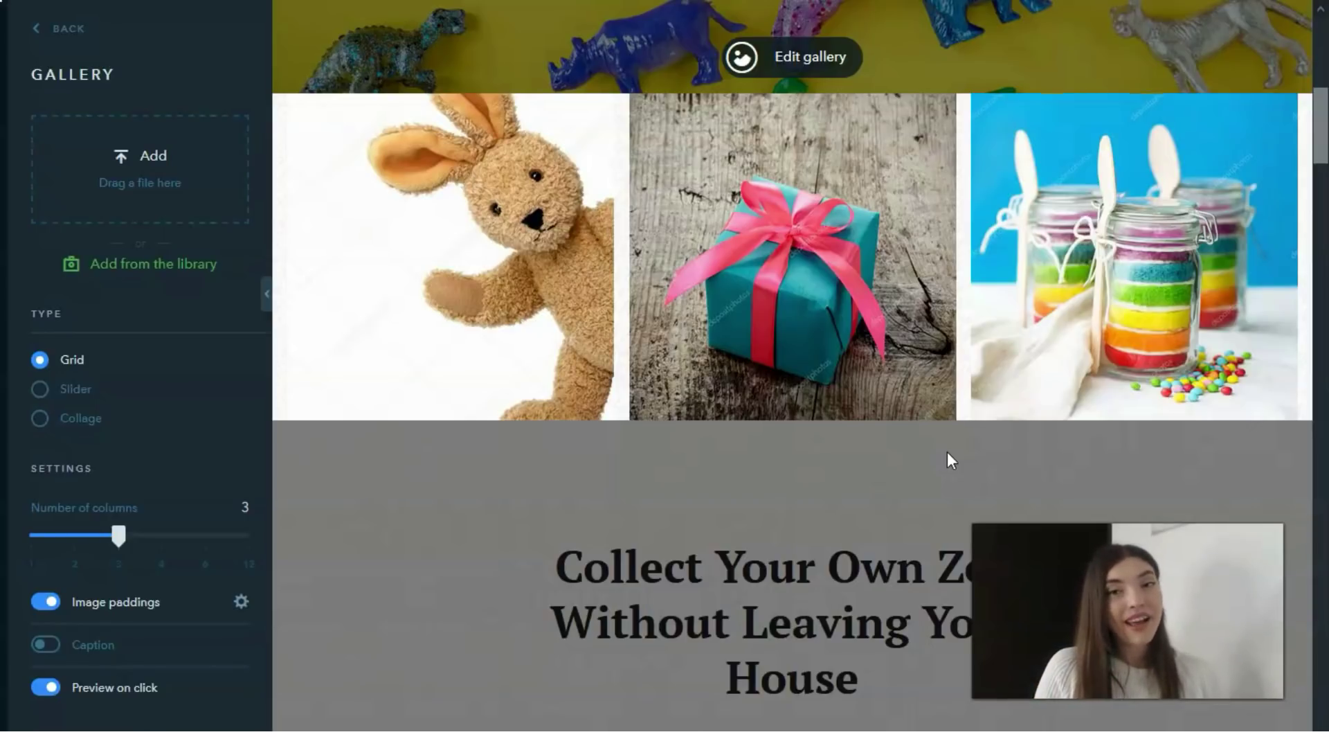
click(550, 340)
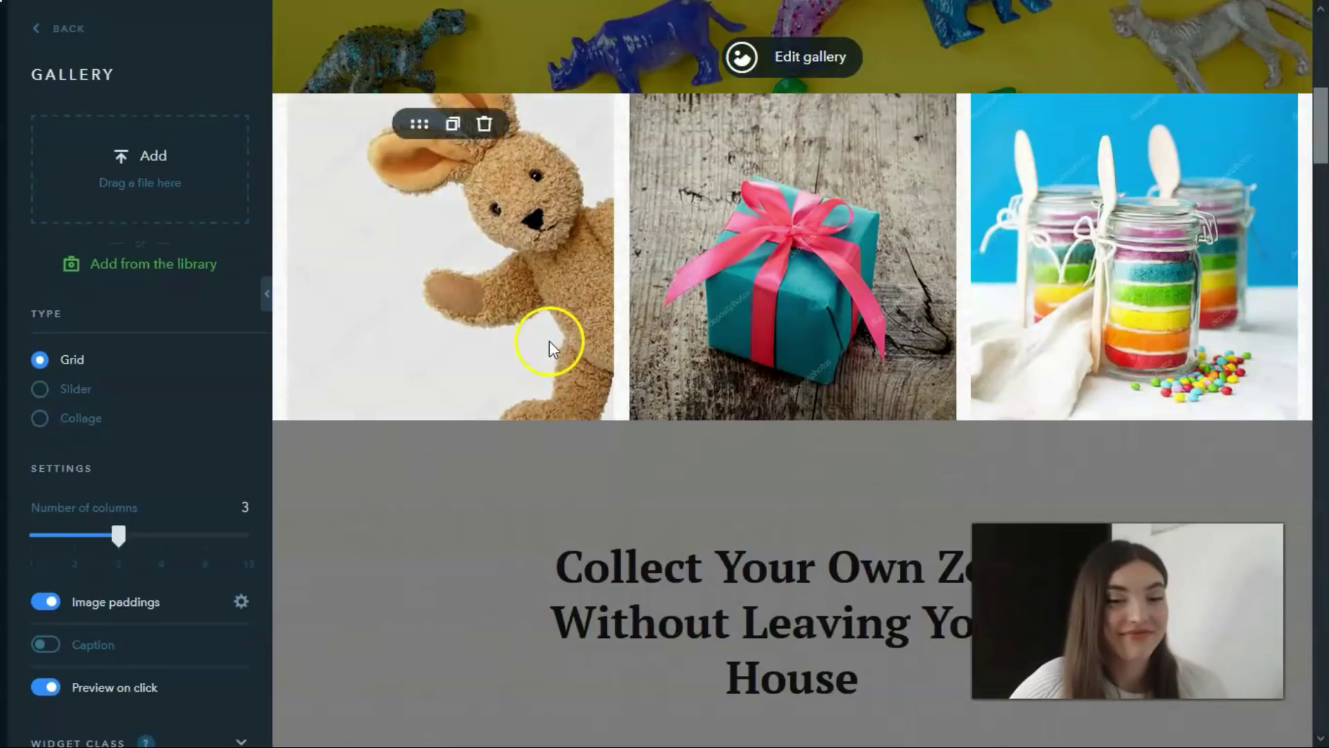